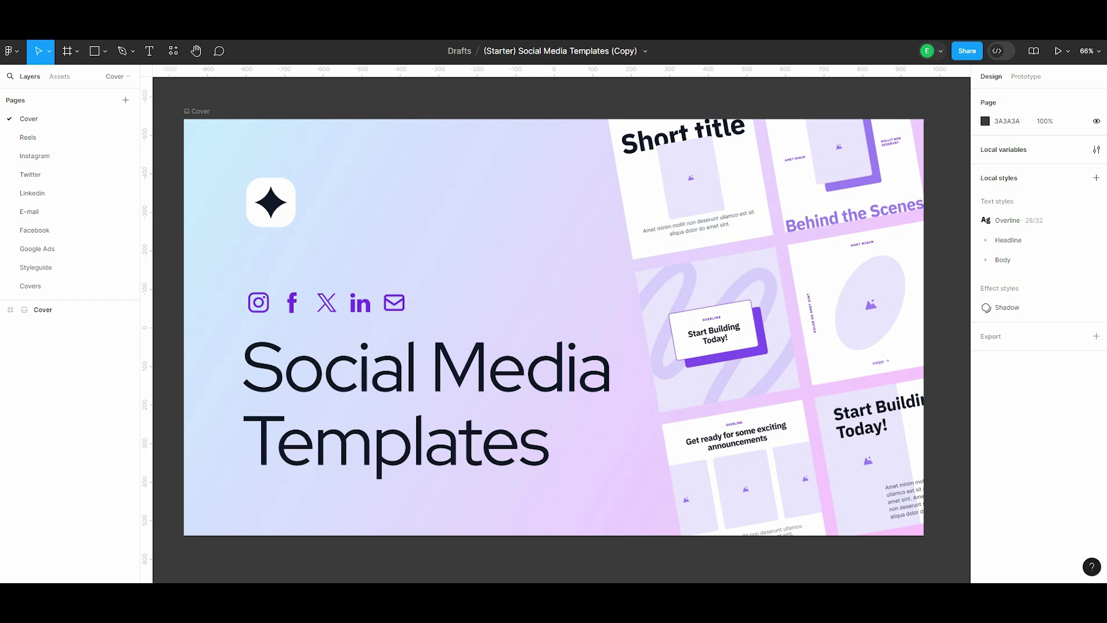
Step: Look through the Reels, Instagram, Twitter, Linkedin, E-mail and Facebook template pages, finishing on the Instagram page
click(28, 137)
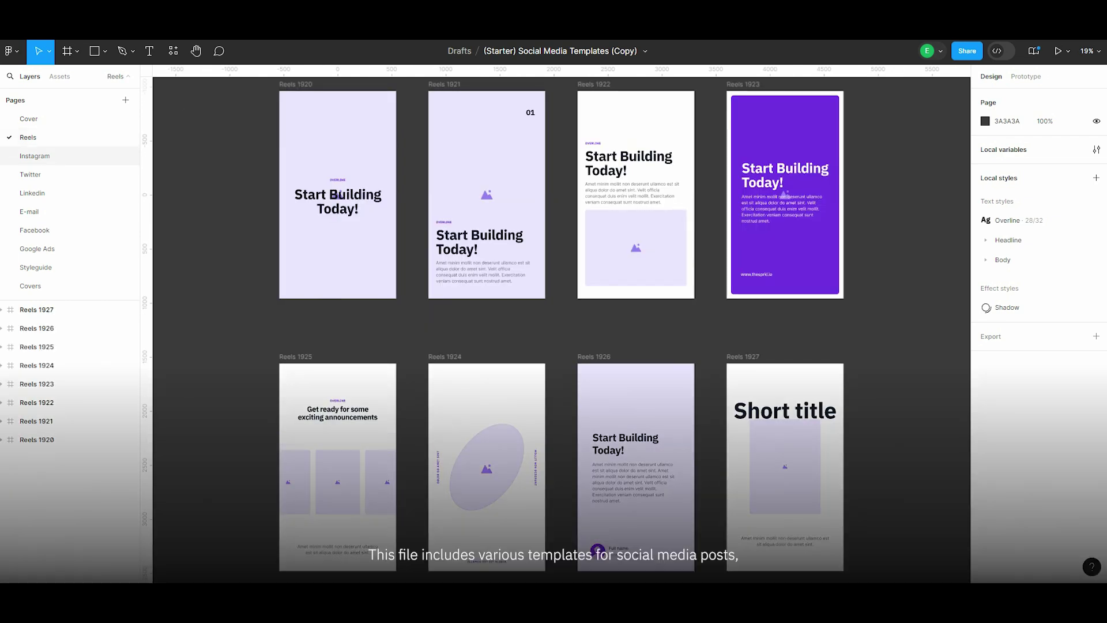
click(35, 156)
click(30, 174)
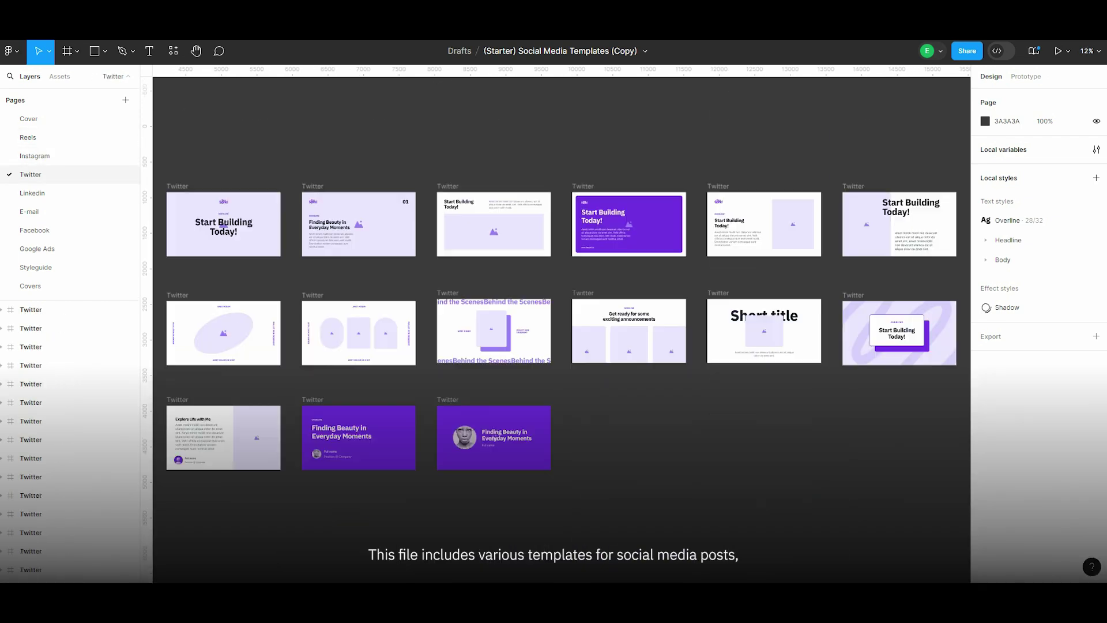
click(32, 193)
click(29, 212)
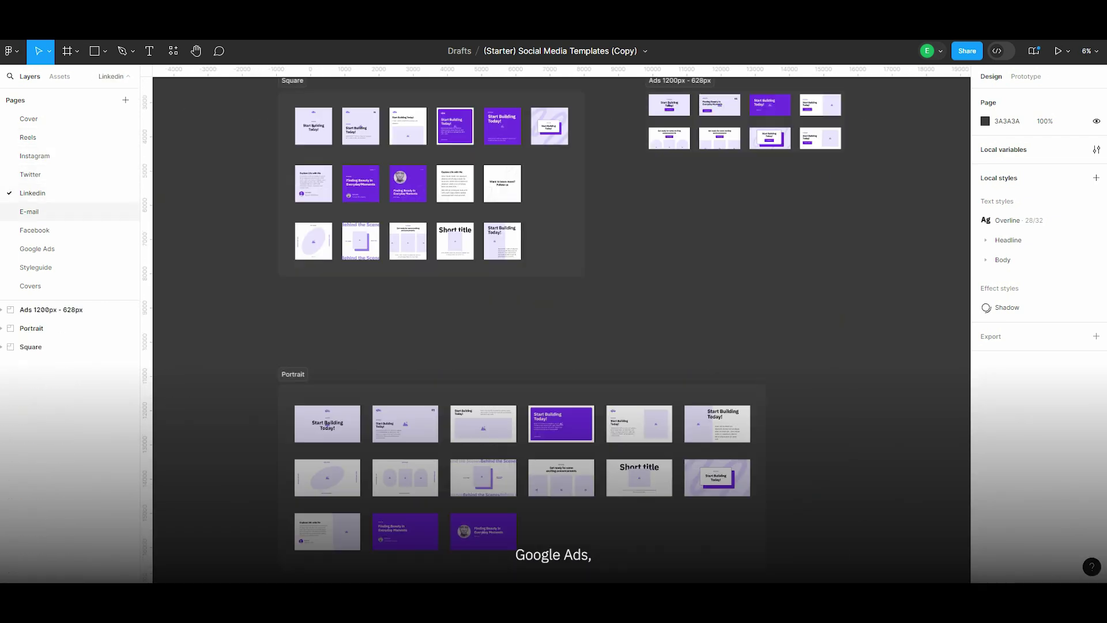
click(34, 230)
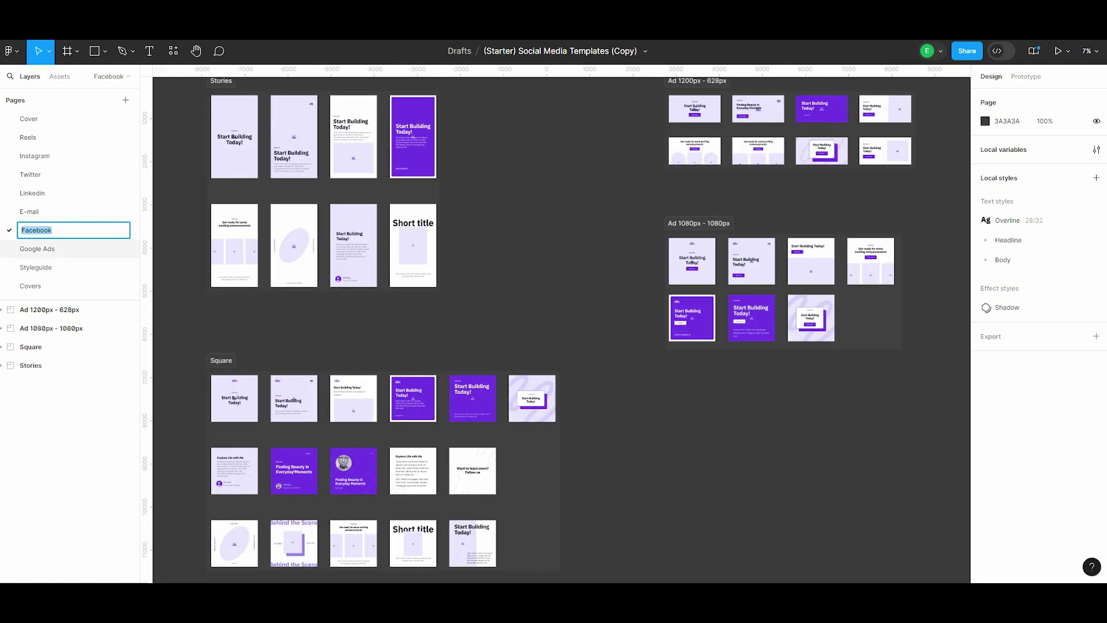
click(35, 157)
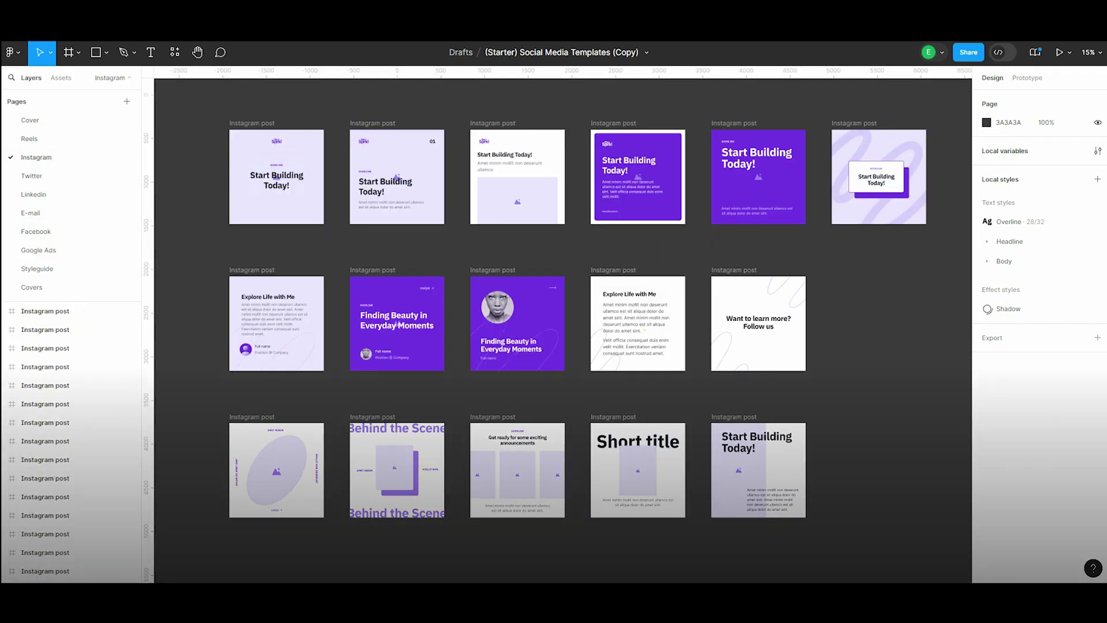
Step: In the local color variables, set Primary 01 to F95533 and Primary 02 to FF8E26
click(1097, 150)
double_click(858, 168)
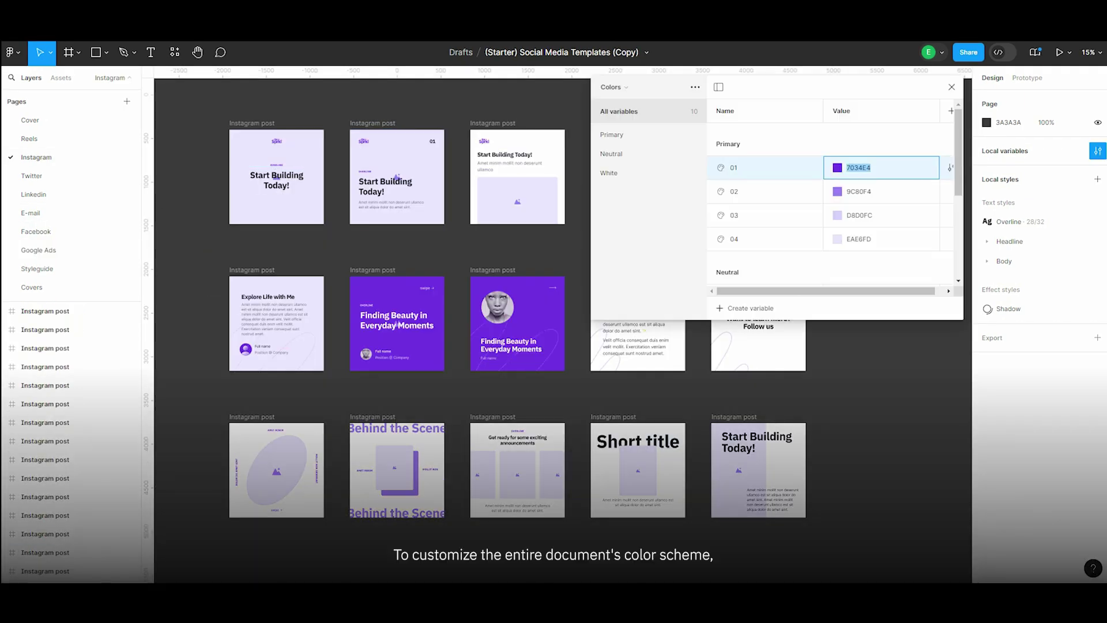
text(F95533)
key(Return)
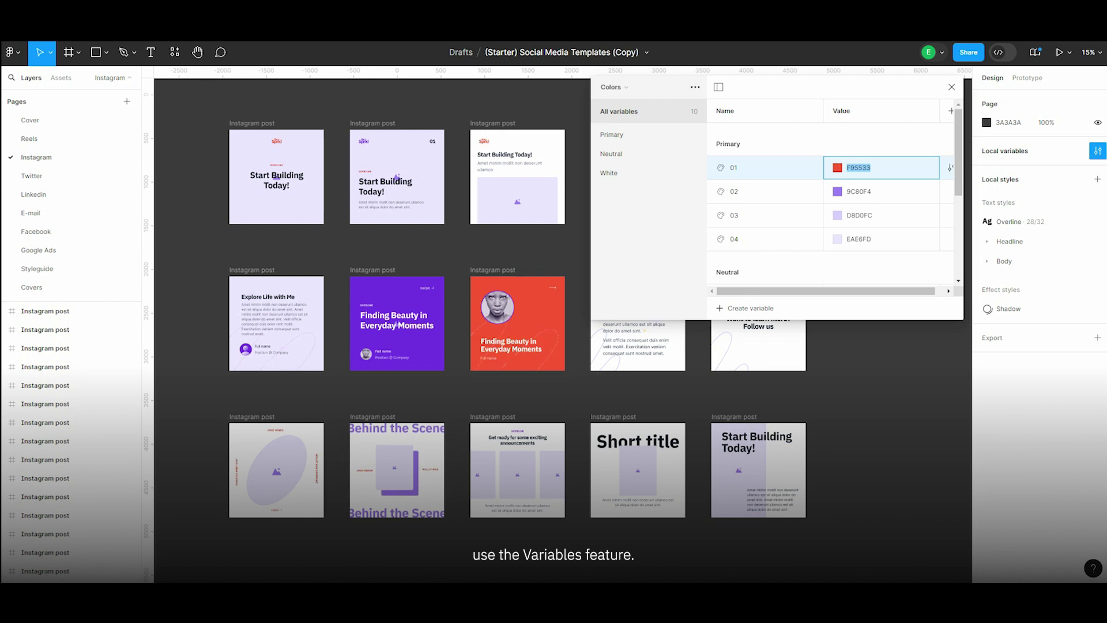
double_click(858, 191)
text(FF8E26)
key(Return)
Step: Set color variable Primary 03 to FFF8E8 and Primary 04 to E6E7B4, and close the variables
double_click(859, 215)
text(FFF8E8)
key(Return)
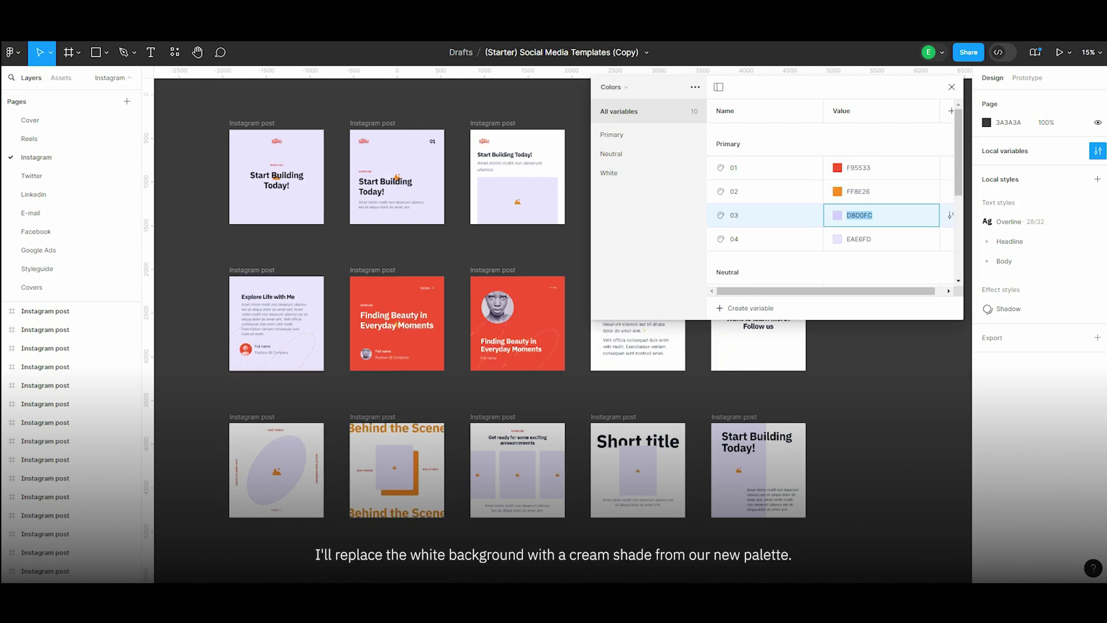
double_click(858, 239)
text(E6E7B4)
key(Return)
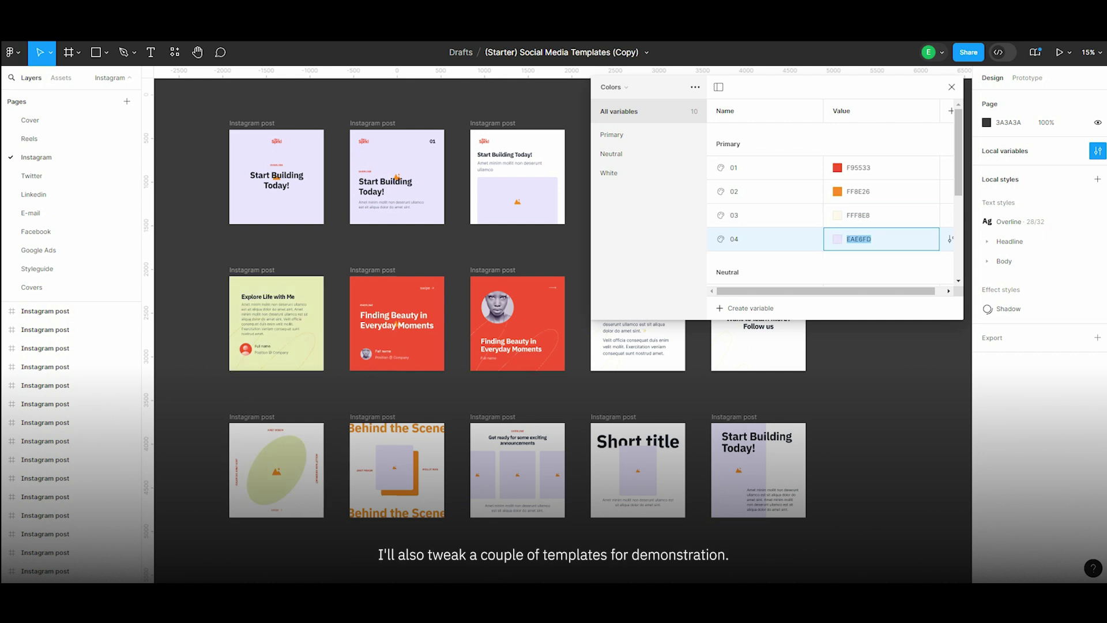
key(Escape)
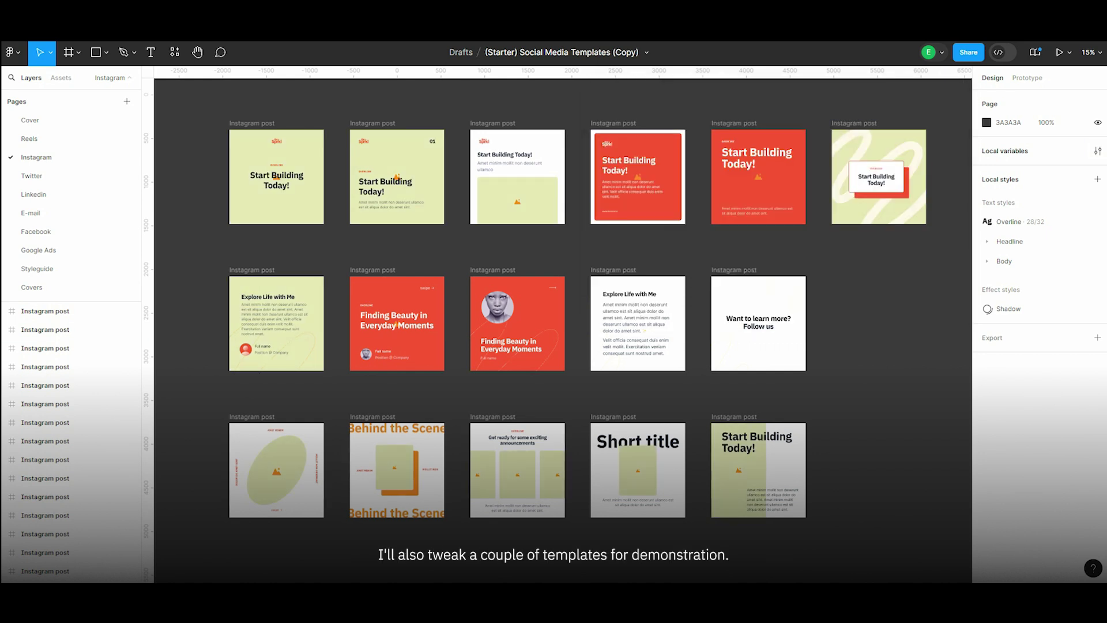
Step: Select all Instagram posts and replace their White/100 color with Primary/03
key(ctrl+a)
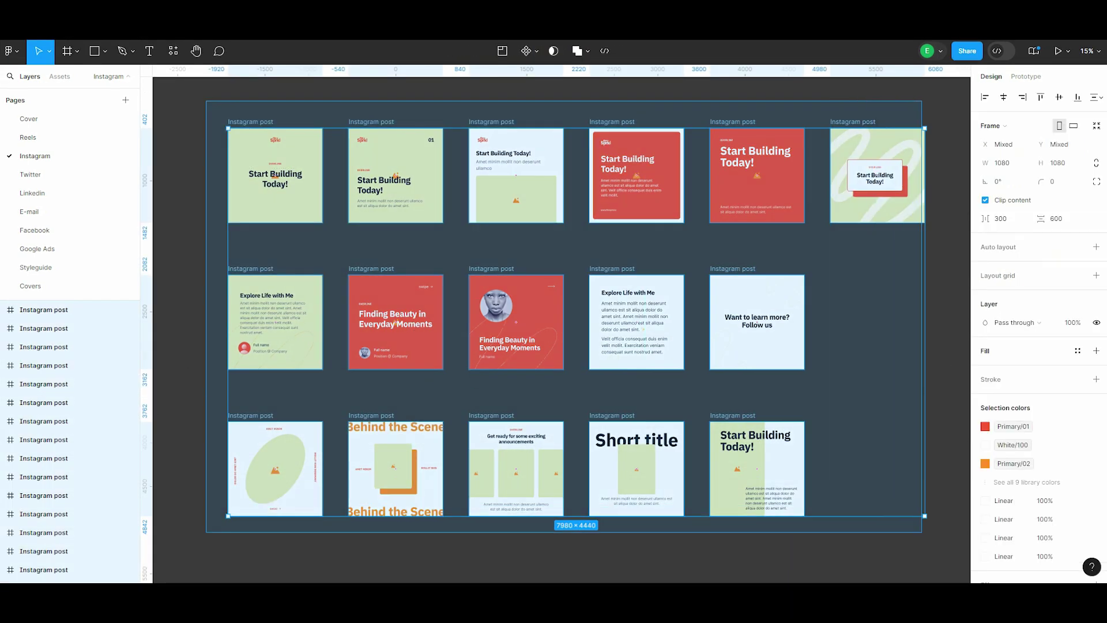
click(985, 482)
click(911, 478)
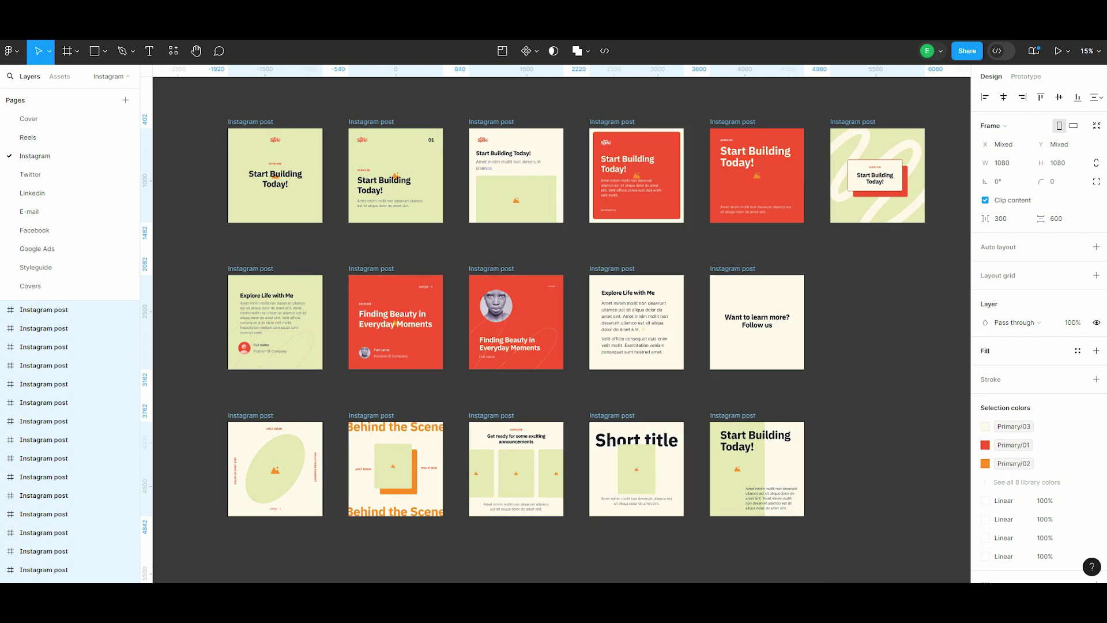
Step: Set the stroke color of Vector 2 and Vector 3 in the "Want to learn more? Follow us" post to Primary/02
click(732, 269)
click(46, 346)
shift+click(46, 328)
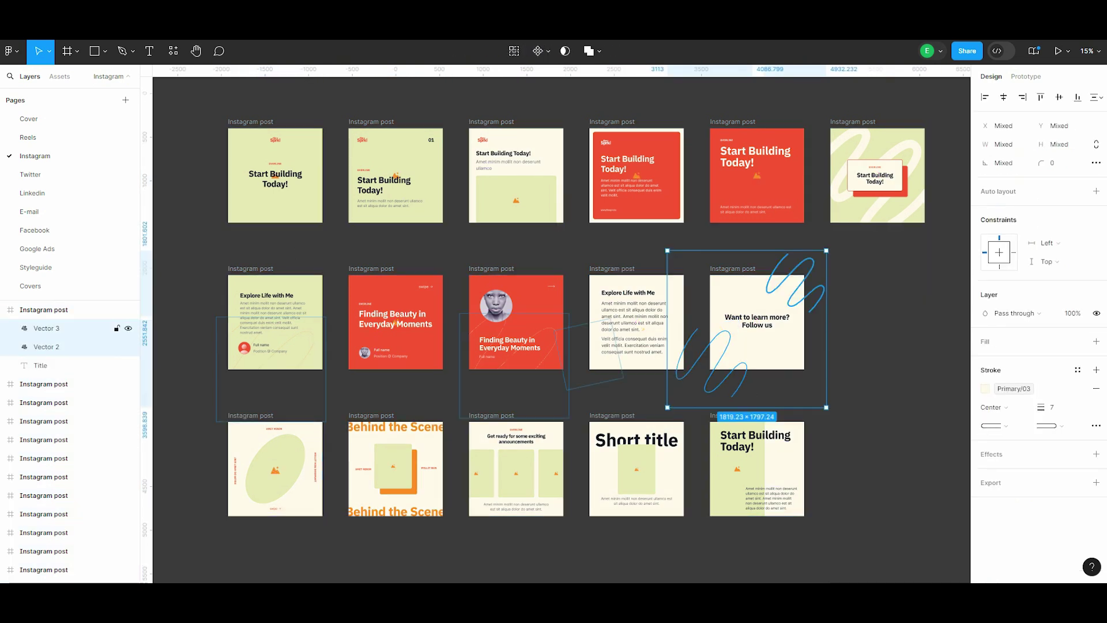
click(984, 388)
click(870, 478)
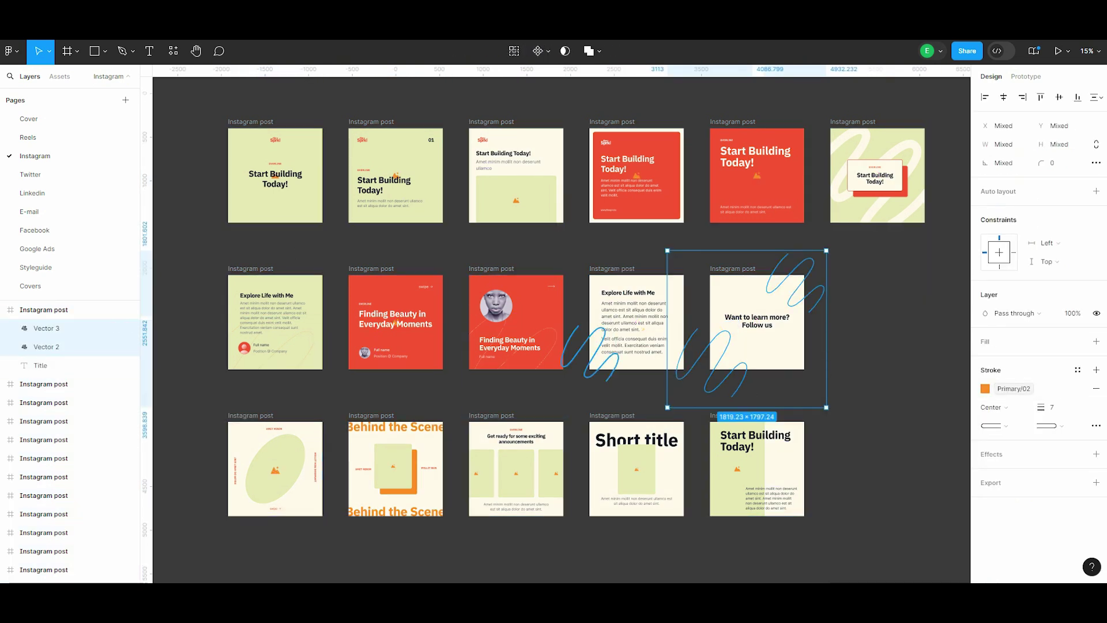
Step: Recolor the curved line's stroke in the cream "Explore Life with Me" post to the orange primary color
double_click(578, 334)
click(985, 304)
key(Escape)
key(Escape)
key(Escape)
Step: Set the stroke width of the curved line in the red post with the large portrait to 3
click(482, 351)
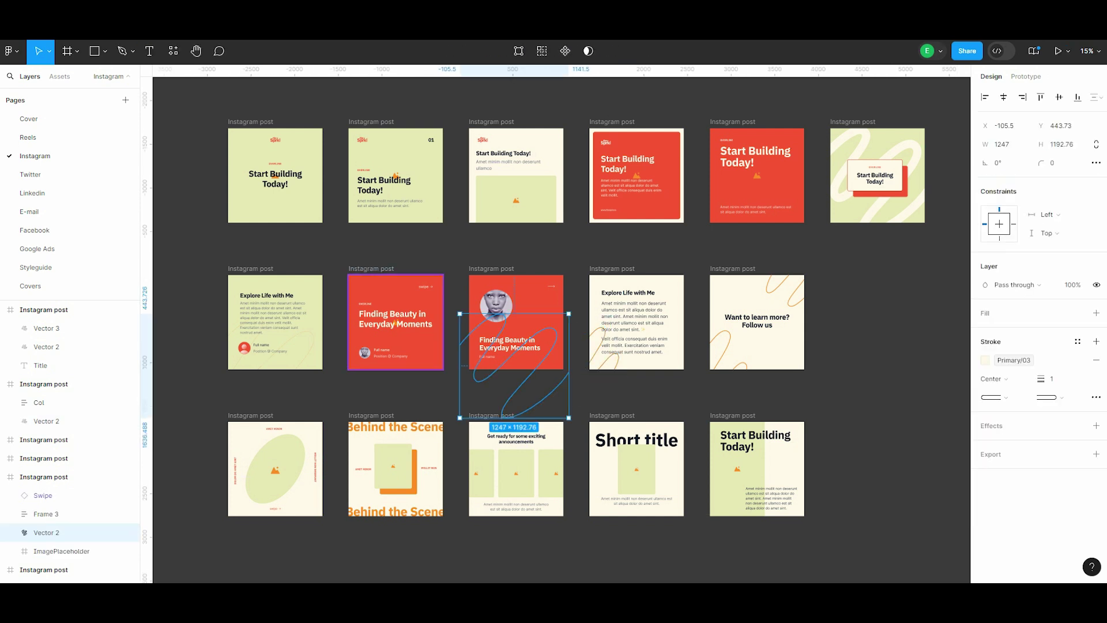
scroll(482, 351, up, 5)
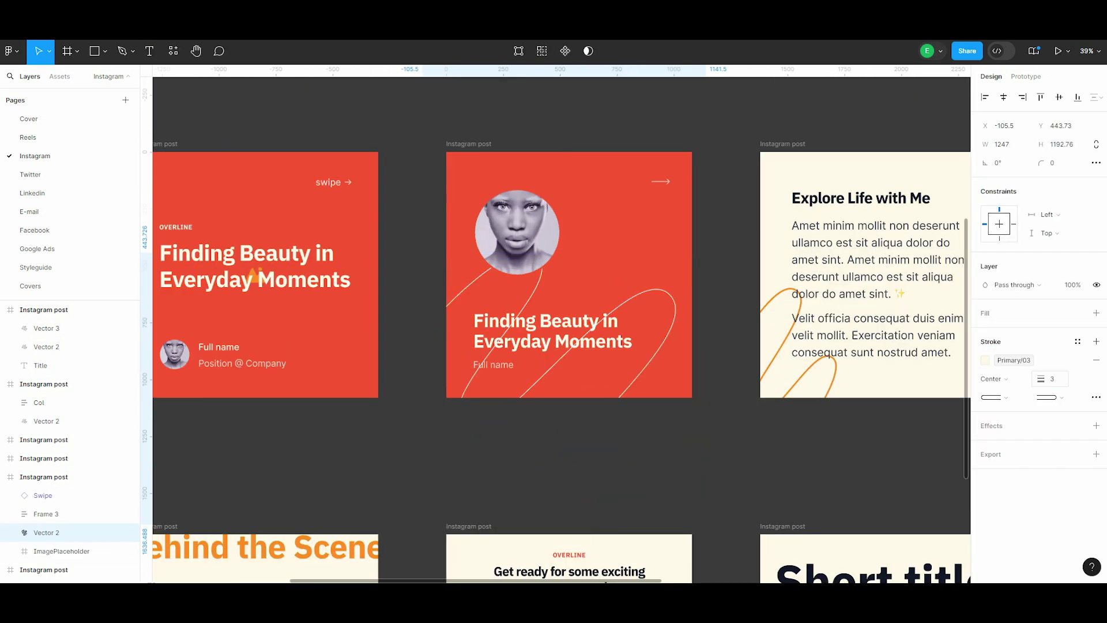
key(Escape)
key(shift+1)
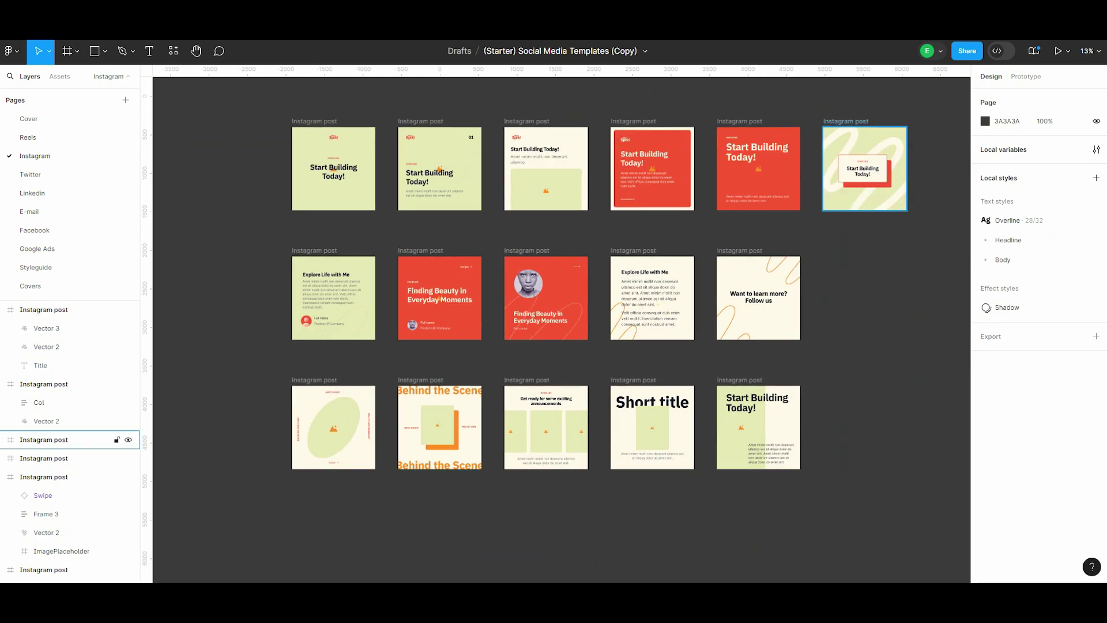
Step: Change the background fill of the last post in the first row to the cream Primary/03 color
click(44, 439)
double_click(865, 173)
click(985, 426)
click(891, 477)
key(Escape)
Step: Recolor the thick wavy line in the first row's last post to the light green primary color
click(864, 145)
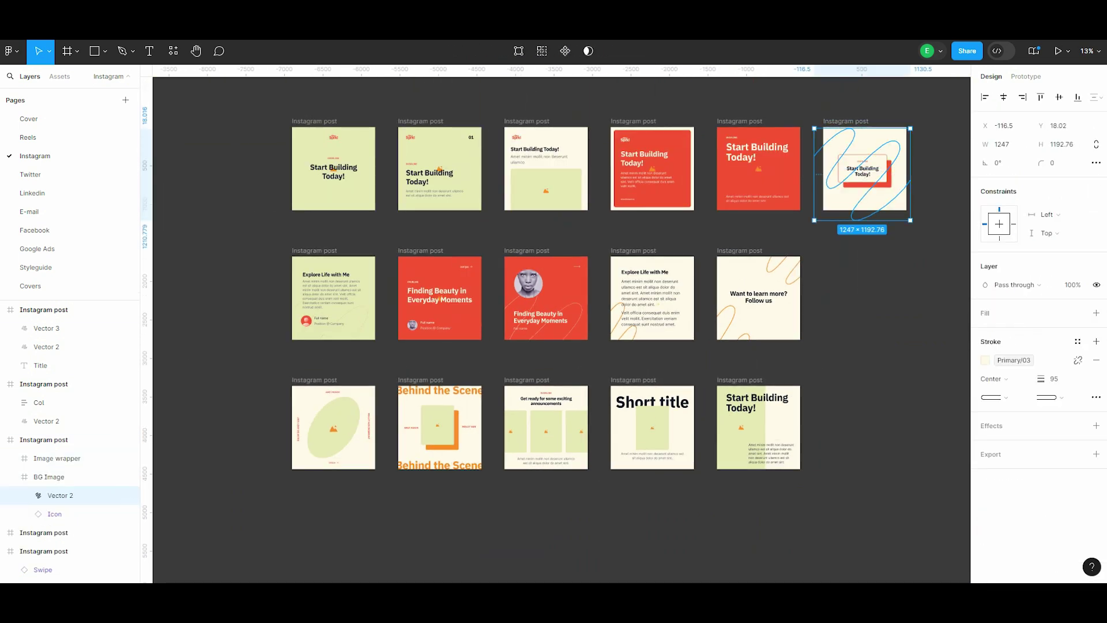
click(985, 360)
scroll(942, 130, up, 4)
key(Escape)
key(Escape)
key(shift+1)
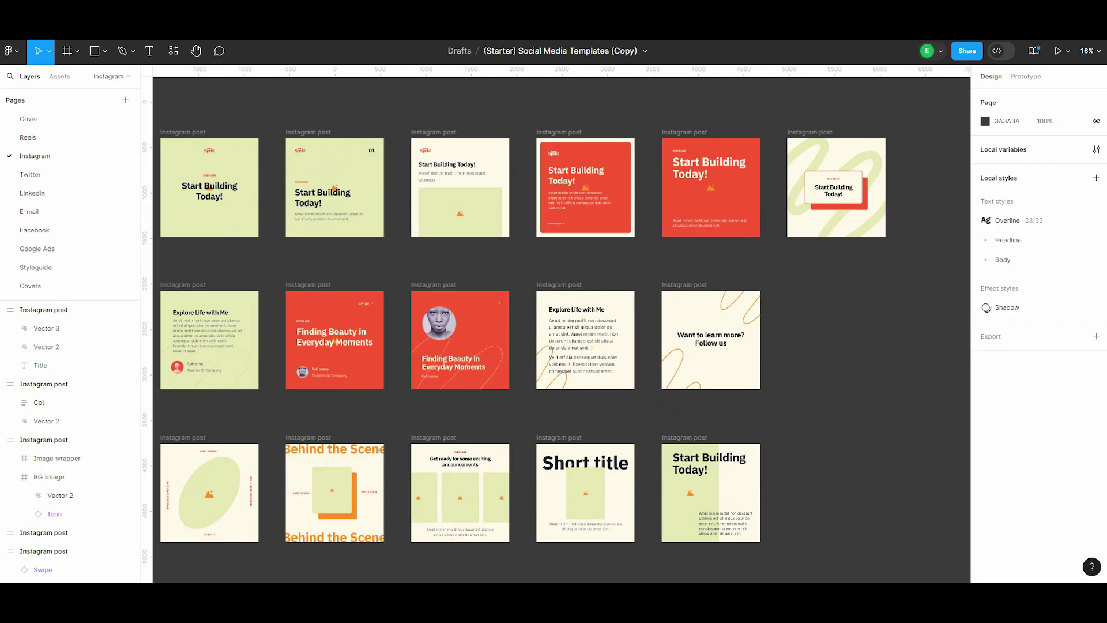
Step: Open the local variables and switch to the Typography collection
scroll(553, 323, up, 3)
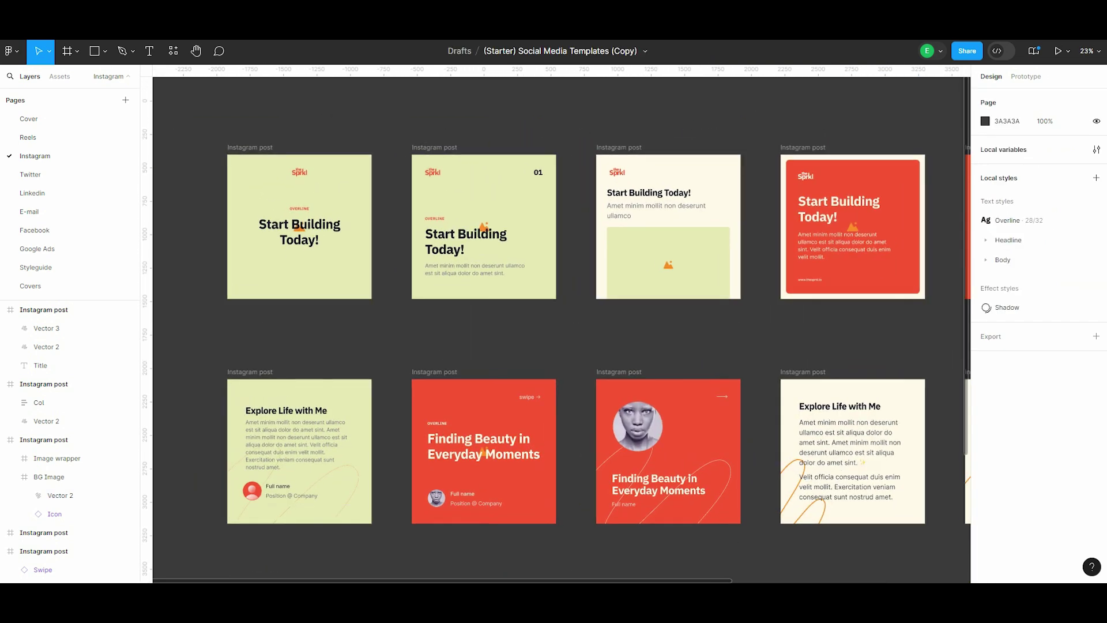
click(1096, 149)
click(609, 85)
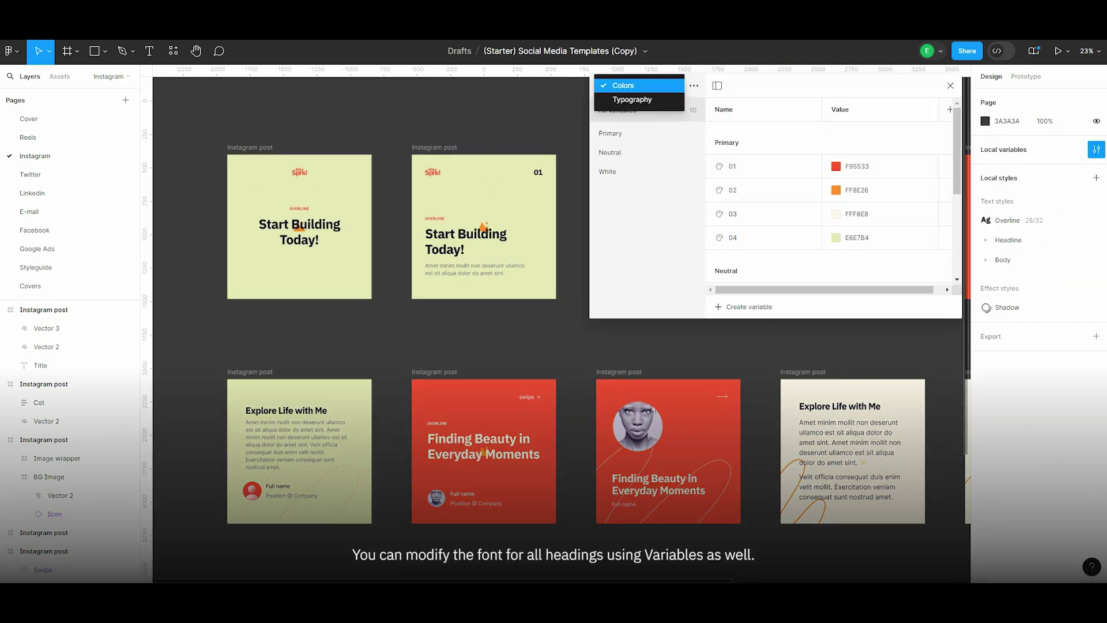
click(616, 100)
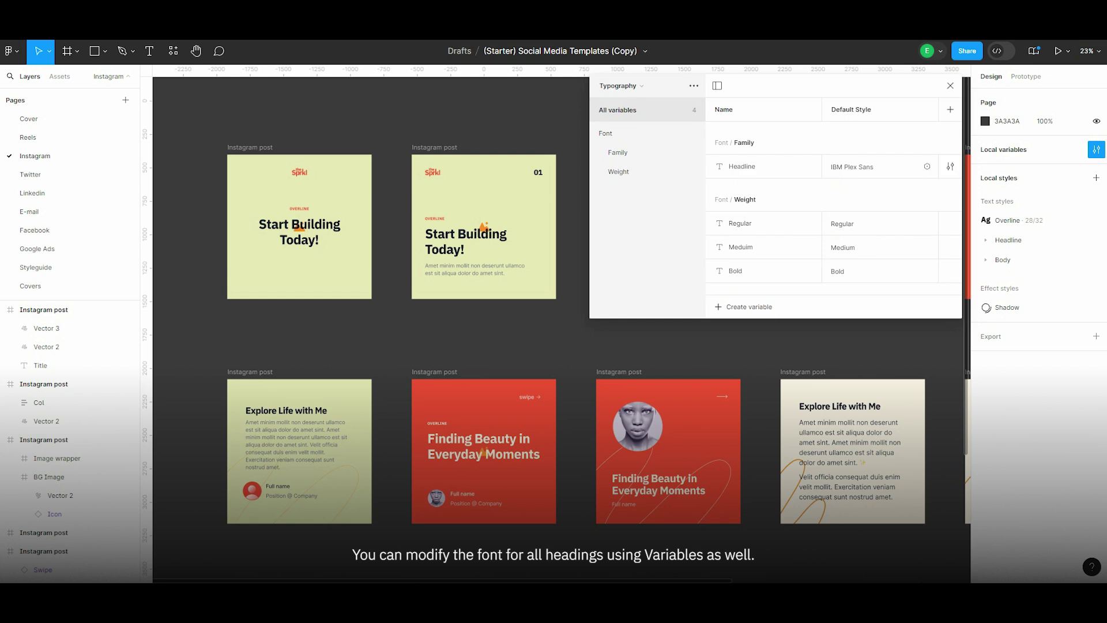
Step: Try Inter and Cormorant as the Headline font family variable
click(852, 167)
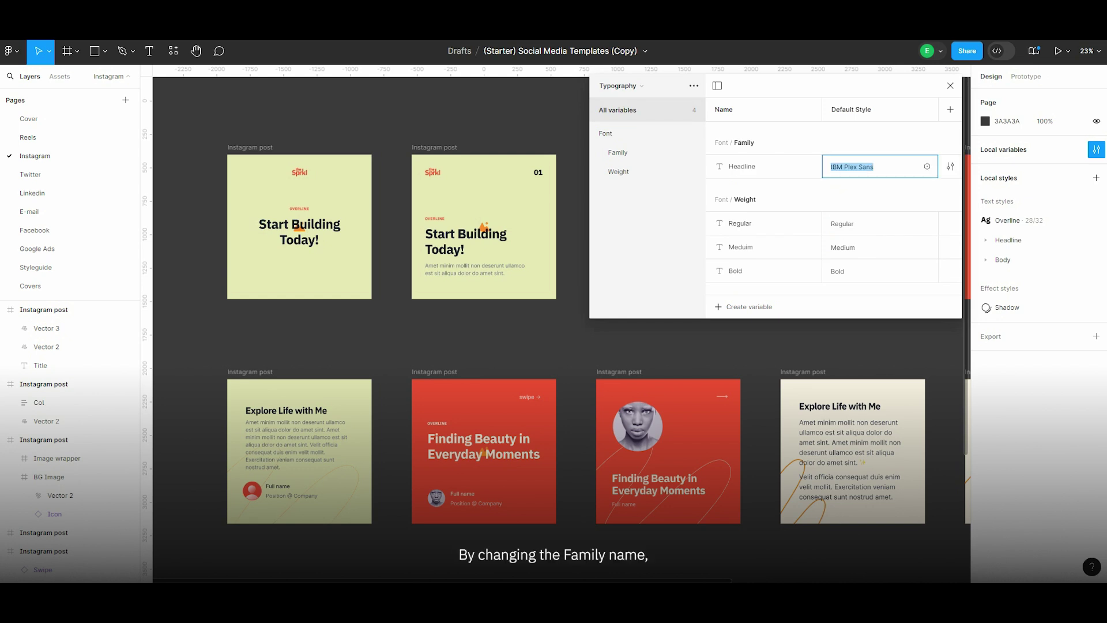
text(In)
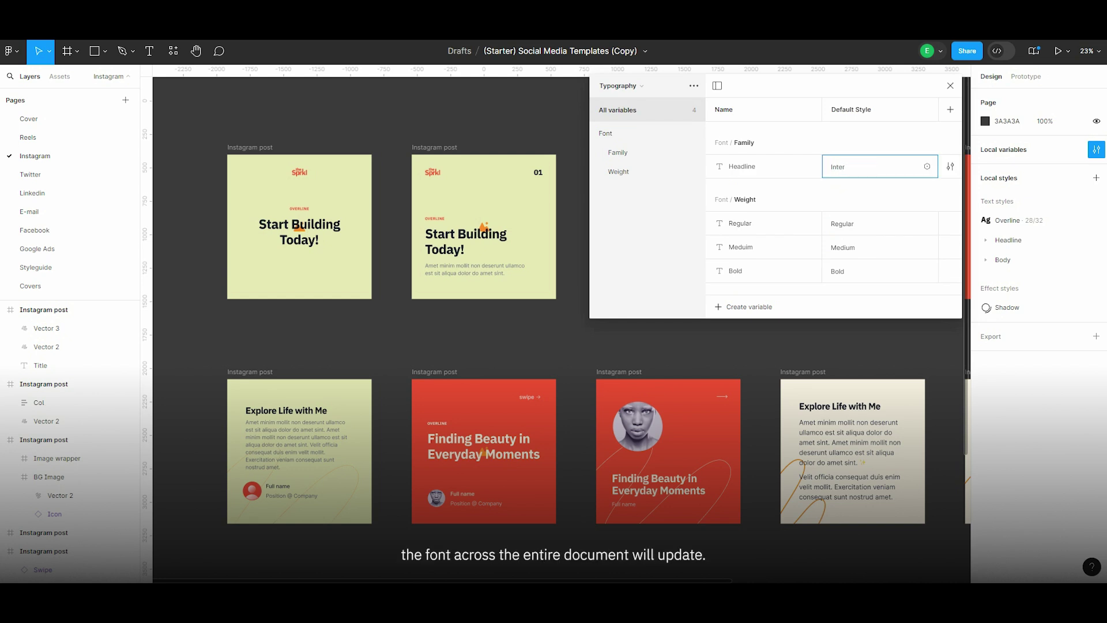
text(ter)
key(Return)
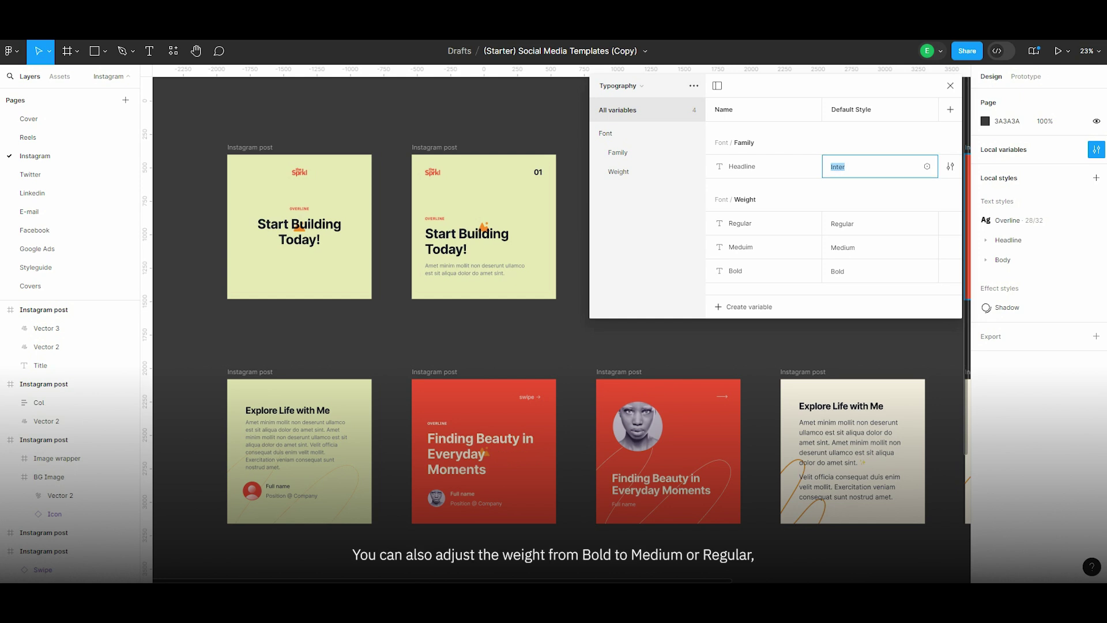
text(Cormorant)
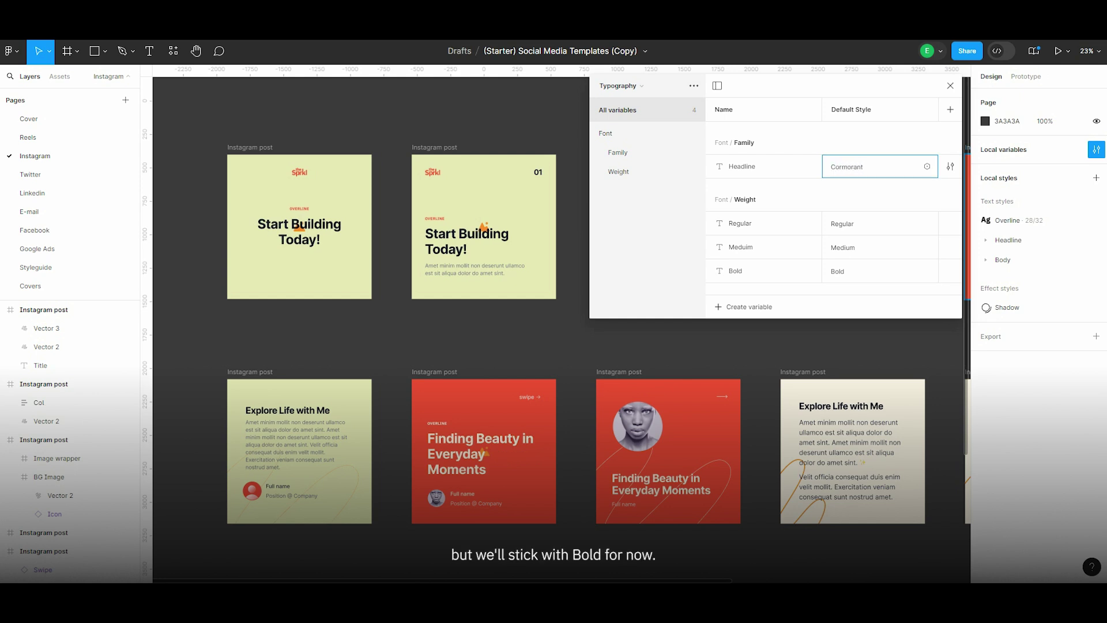
key(Return)
Step: Set the Headline font family variable to Montserrat and close the variables
click(846, 167)
text(Montse)
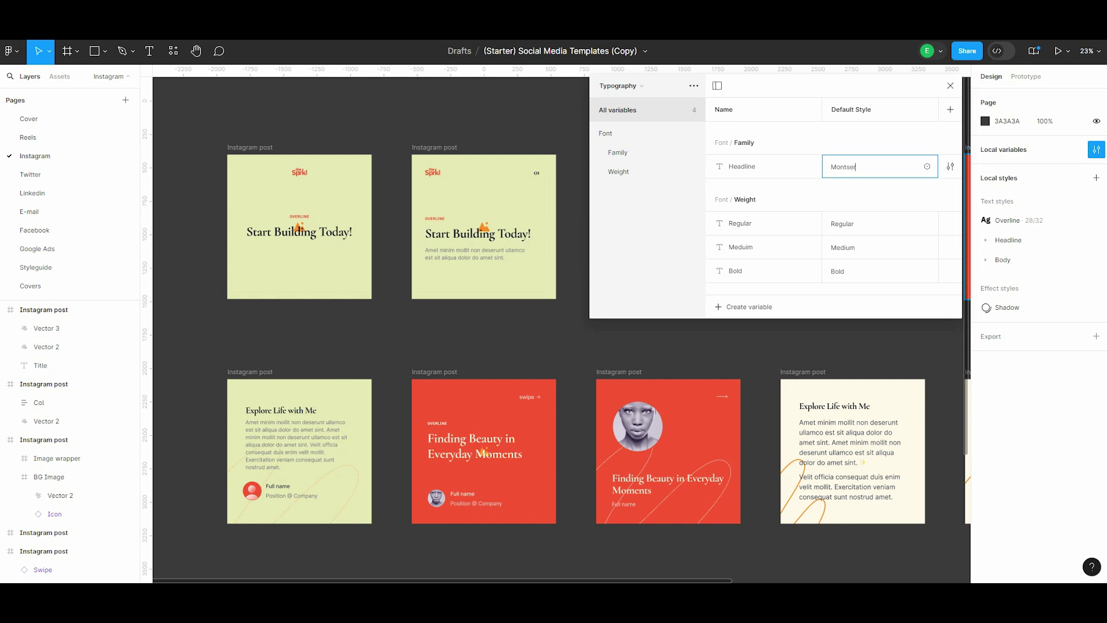
key(Return)
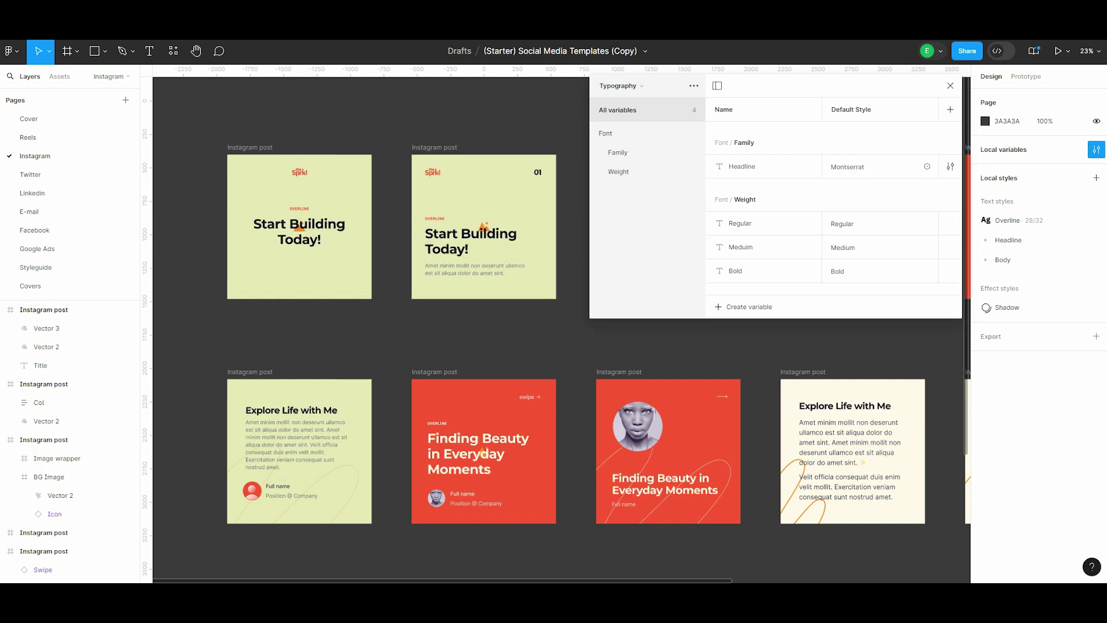
click(950, 85)
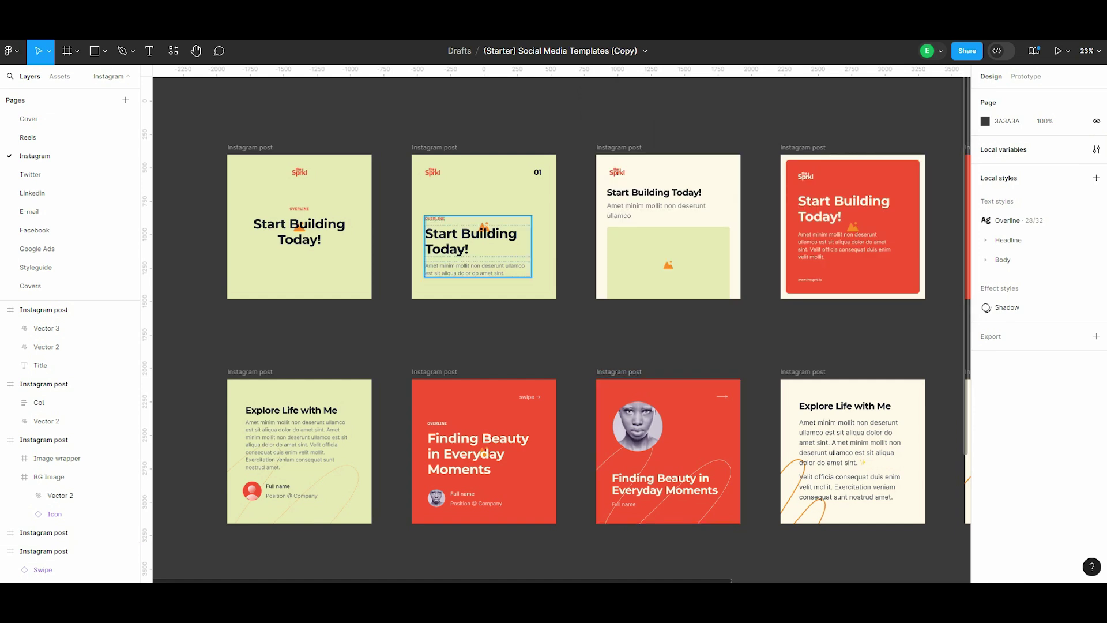
Step: Edit the Headline 98 text style and try the Medium and Regular weight variables on it
click(1007, 240)
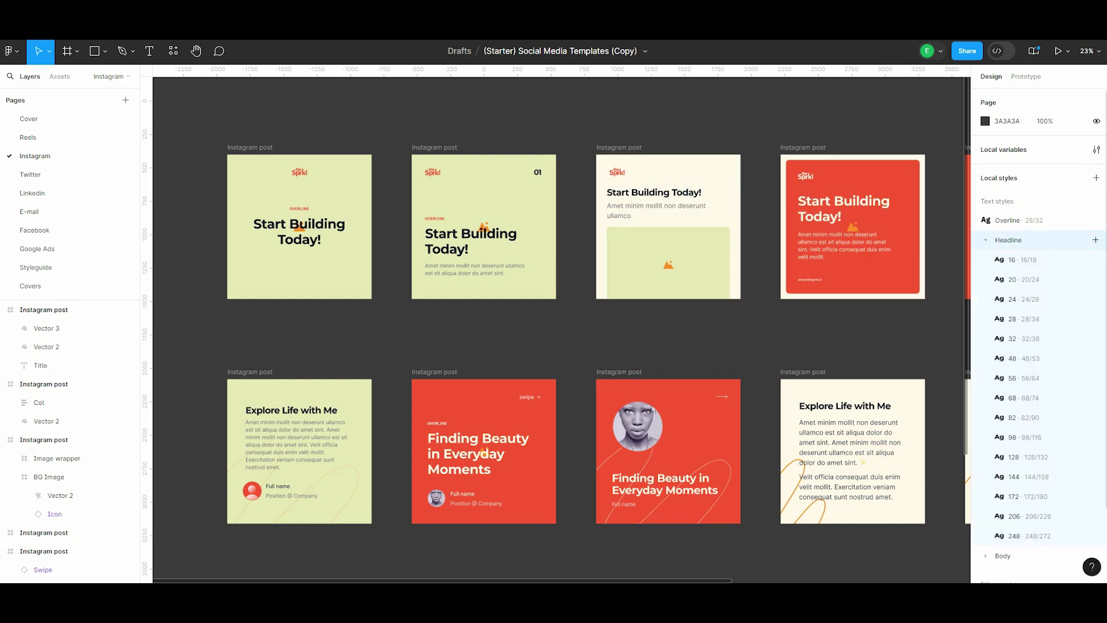
click(1093, 436)
click(836, 524)
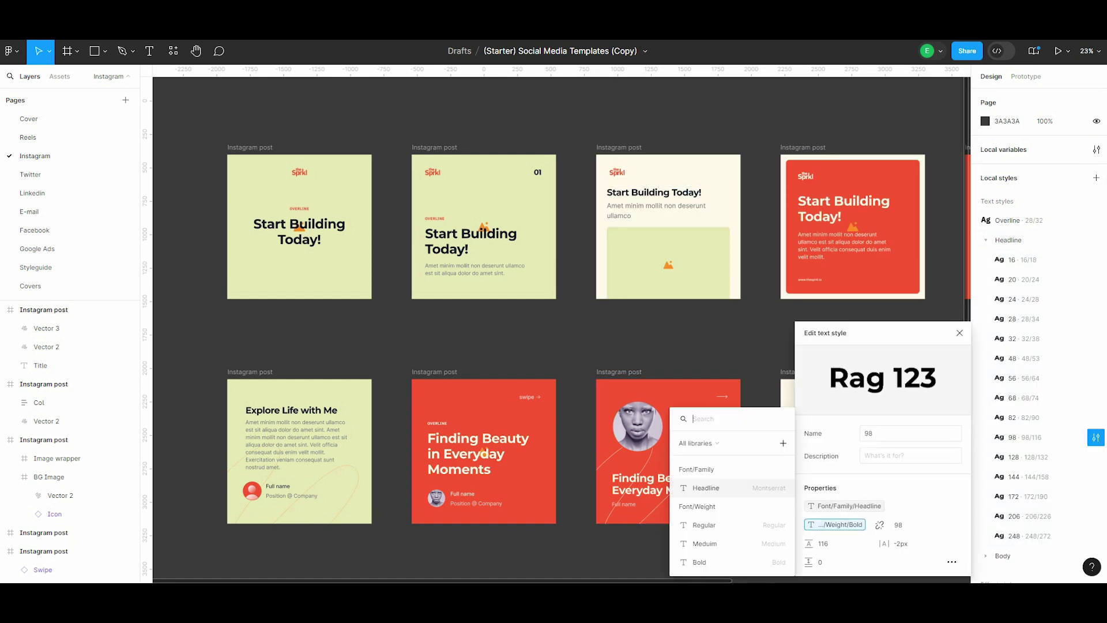
click(743, 543)
click(836, 524)
click(732, 519)
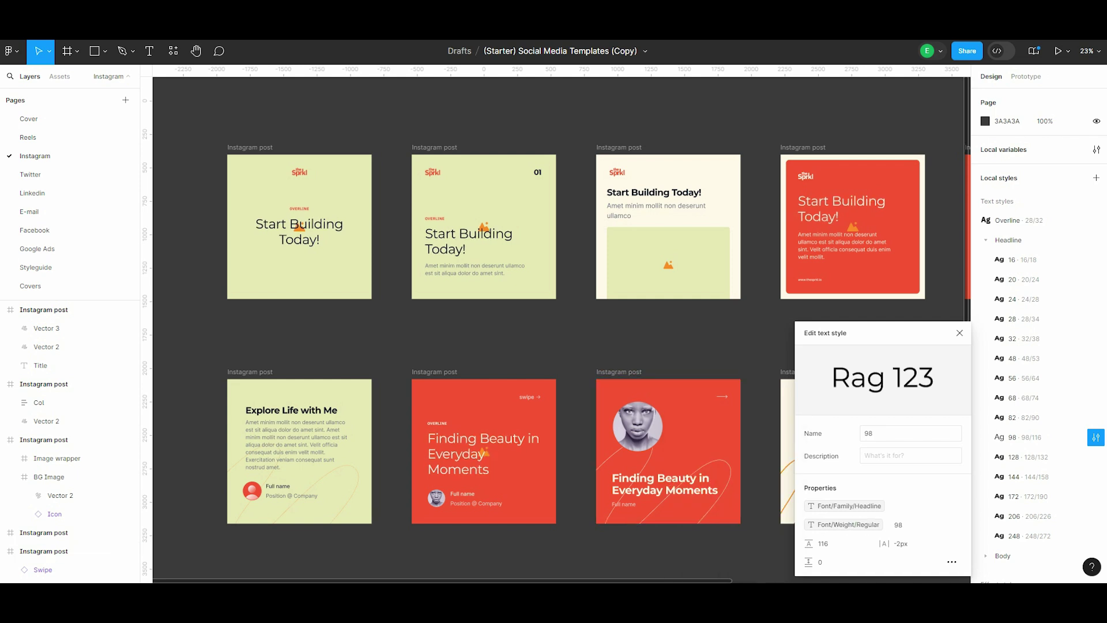
Step: Return the Headline 98 text style to the Bold weight variable and close the style editor
click(839, 523)
click(732, 507)
click(959, 333)
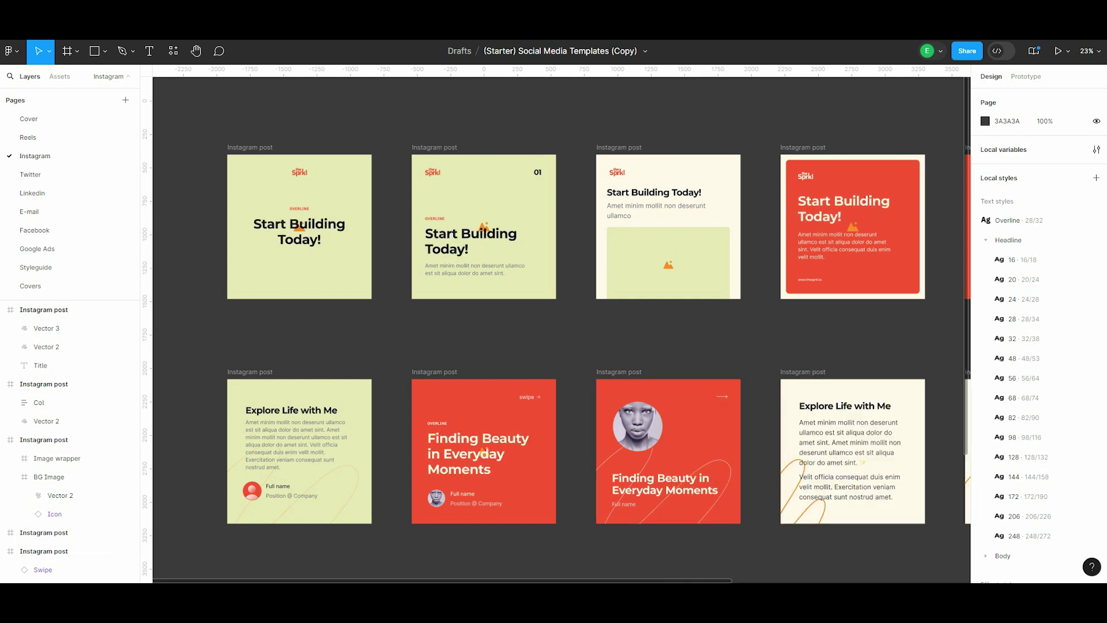
Step: Review the updated colors and fonts on the Reels, Twitter, Linkedin, E-mail, Facebook and Google Ads pages, and return to the Instagram page
scroll(244, 150, down, 5)
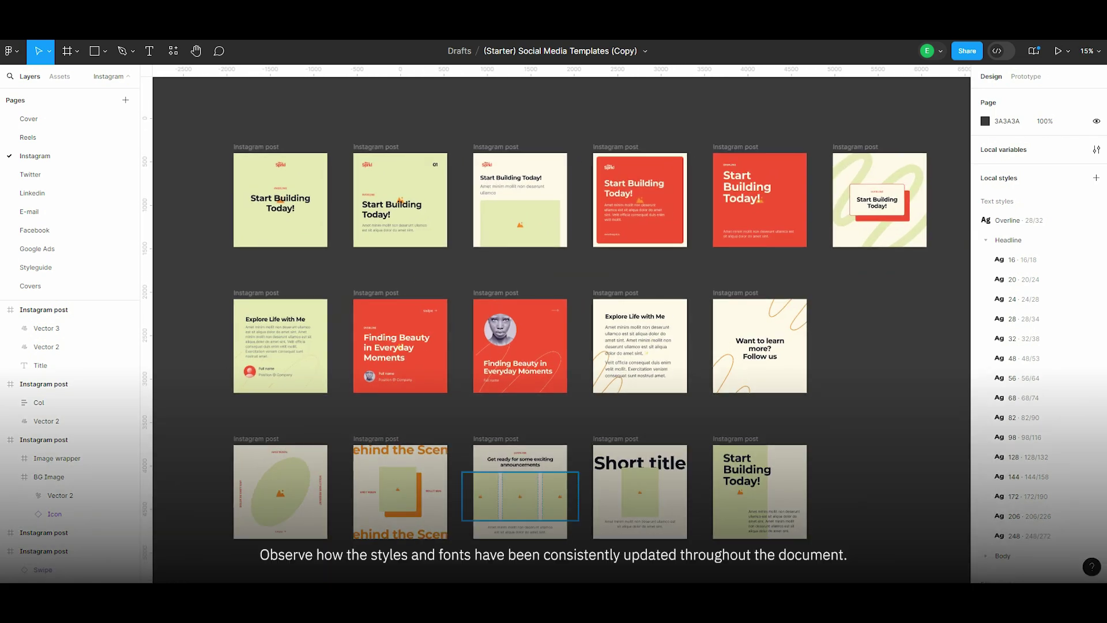
click(28, 137)
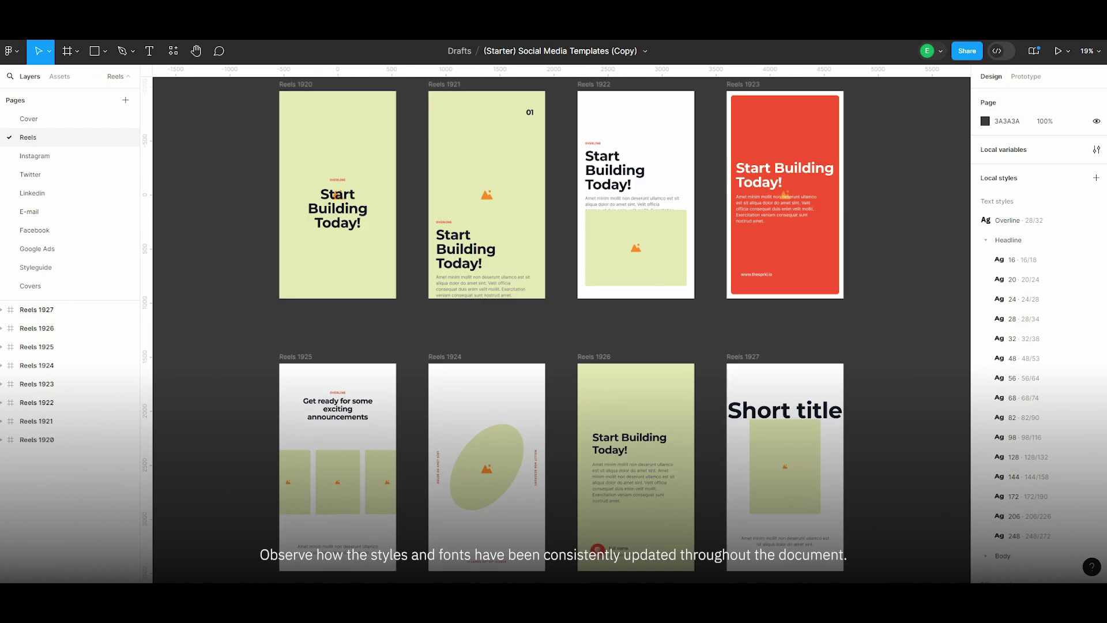
click(30, 174)
click(32, 192)
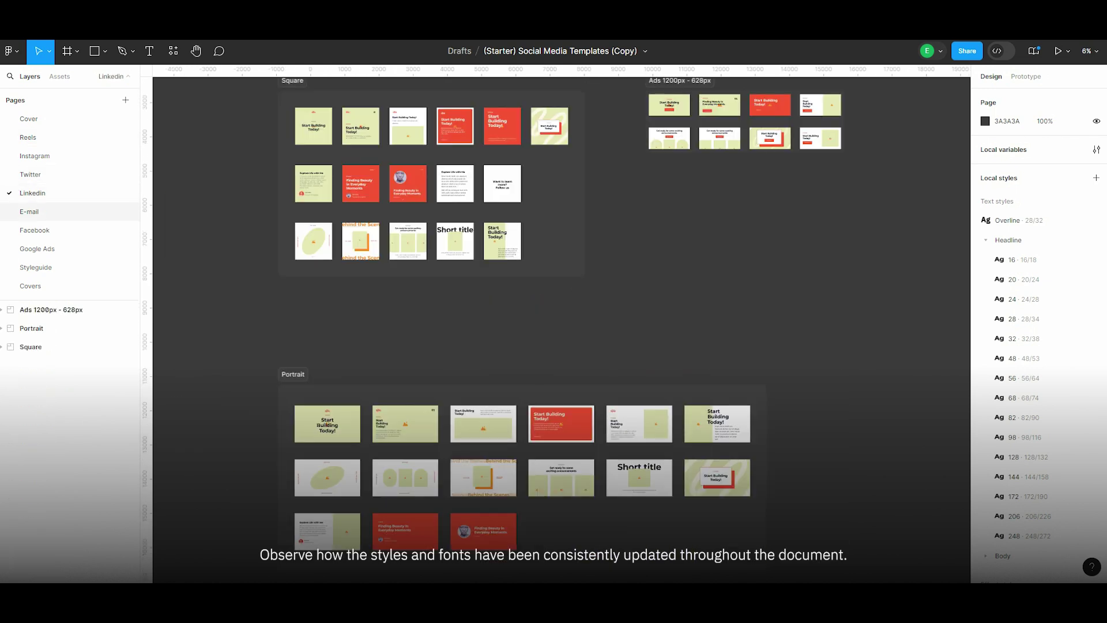
click(29, 211)
click(35, 230)
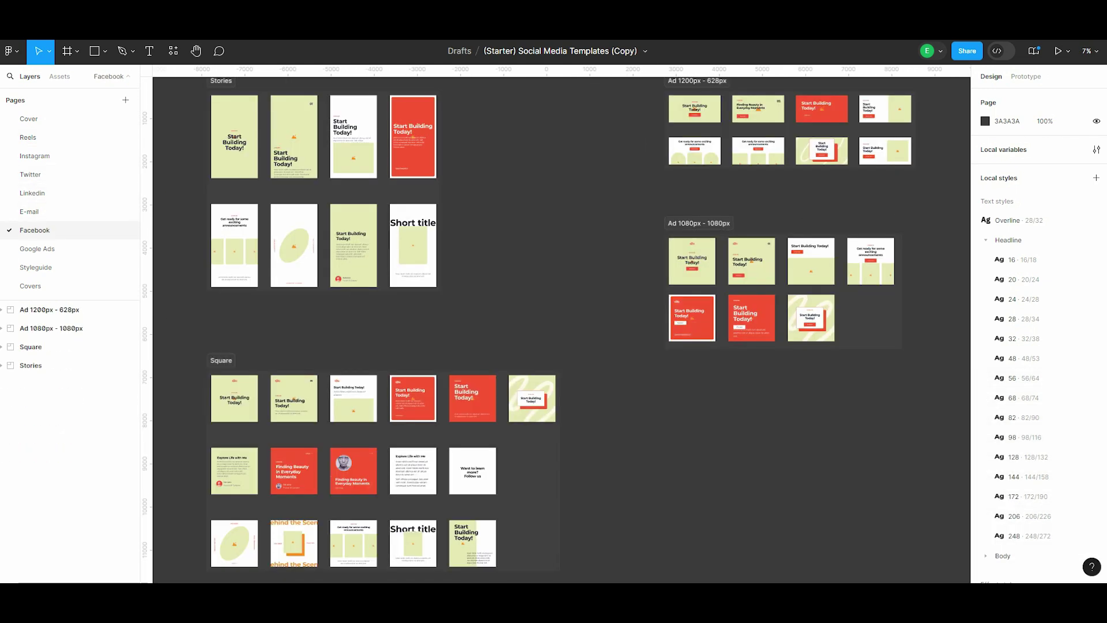
click(37, 248)
click(34, 155)
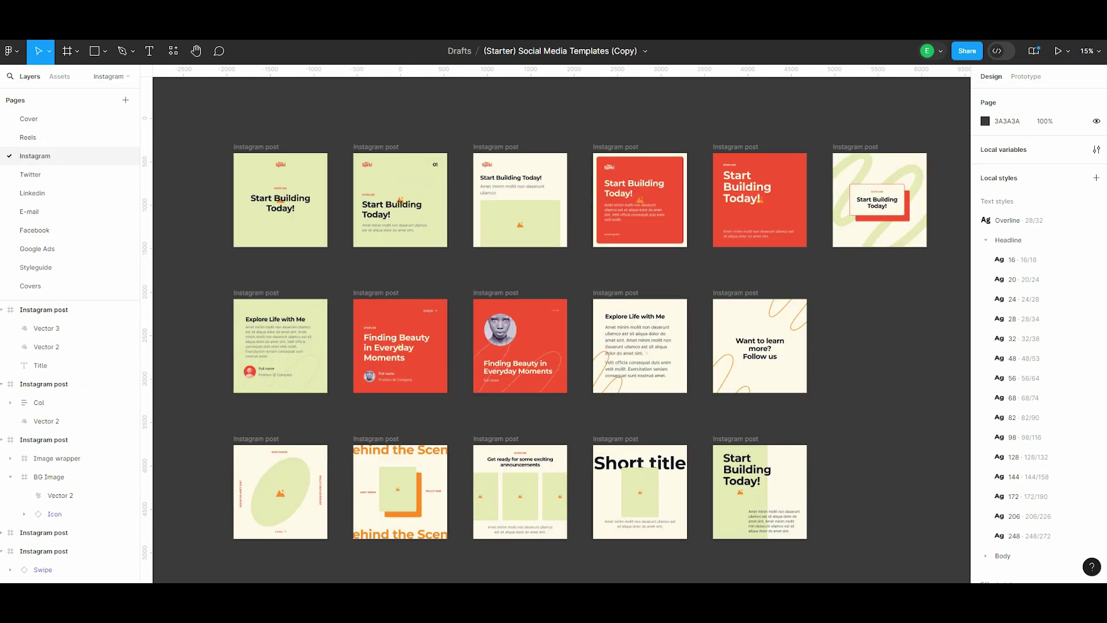
Step: Replace the fill of the first Instagram post's ImagePlaceholder with the photo of two women holding skincare bottles
click(280, 202)
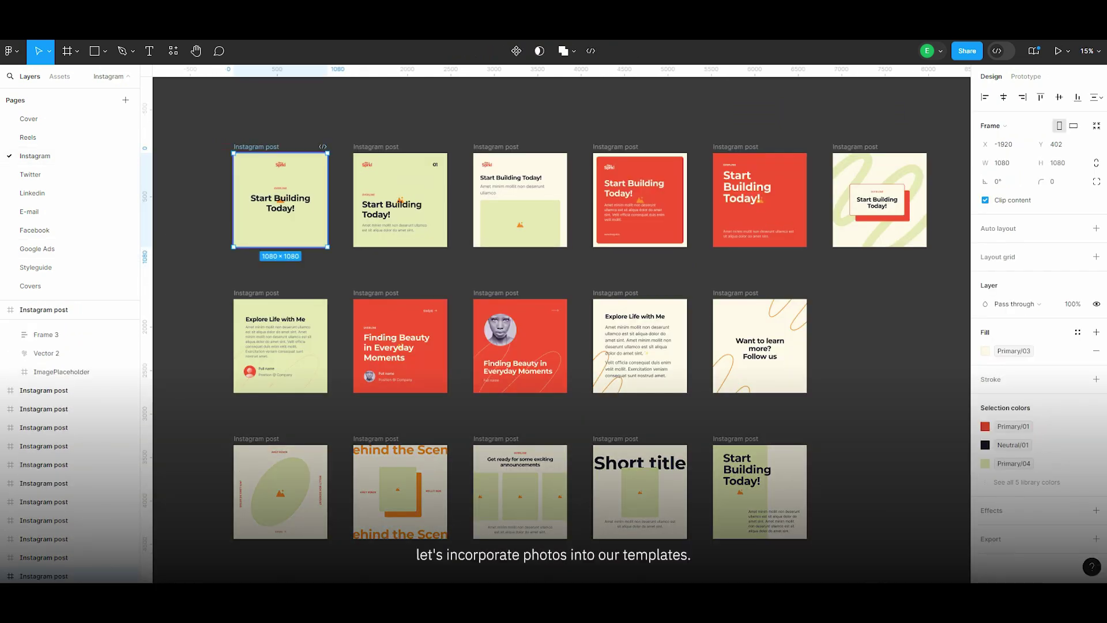
click(61, 576)
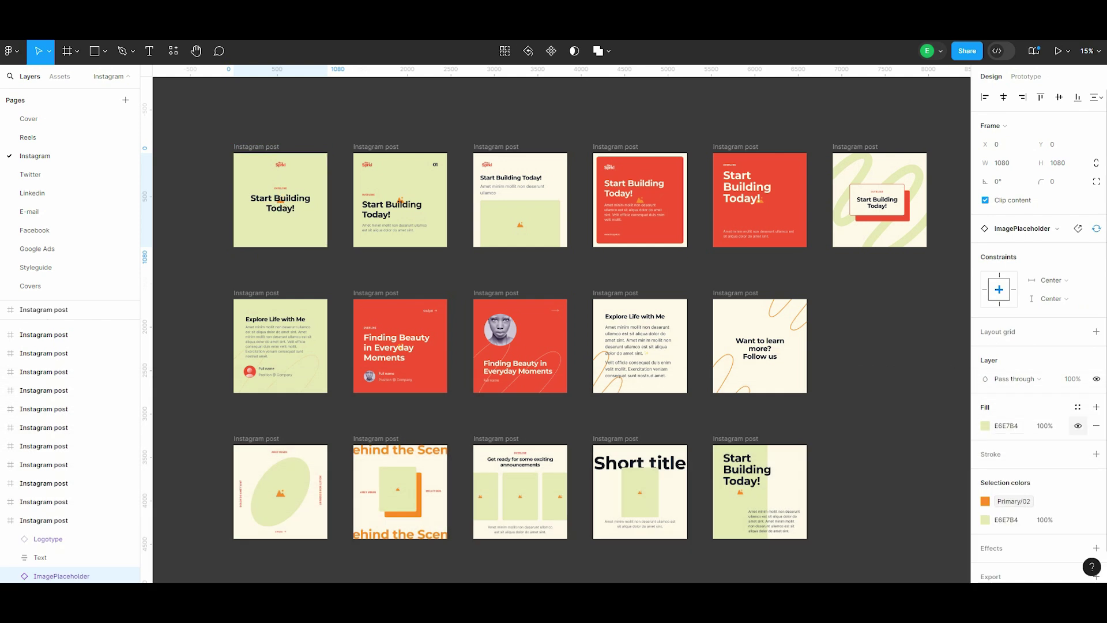
click(985, 425)
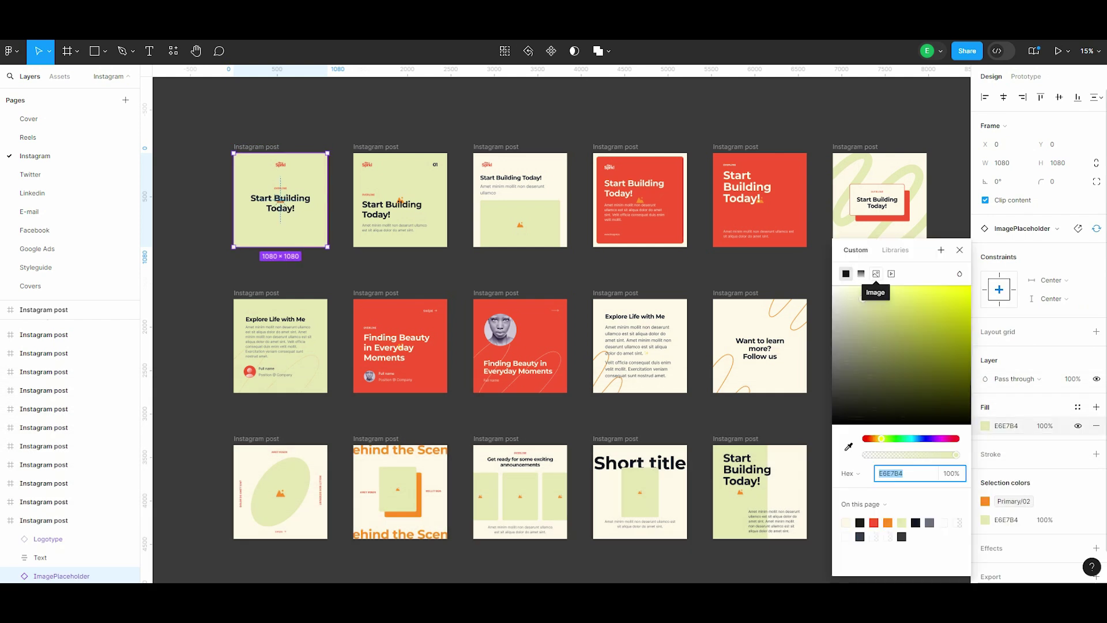
click(875, 274)
click(882, 356)
double_click(195, 259)
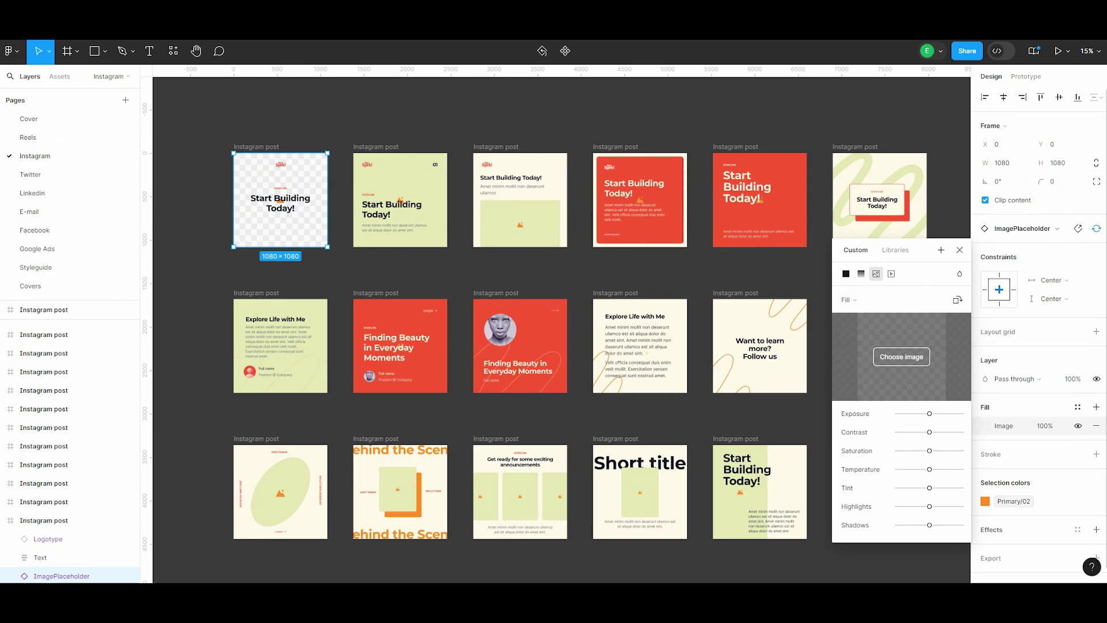
Step: Add a brown 7D3D02 overlay fill at 20% above the photo in the first Instagram post
click(1096, 406)
click(985, 425)
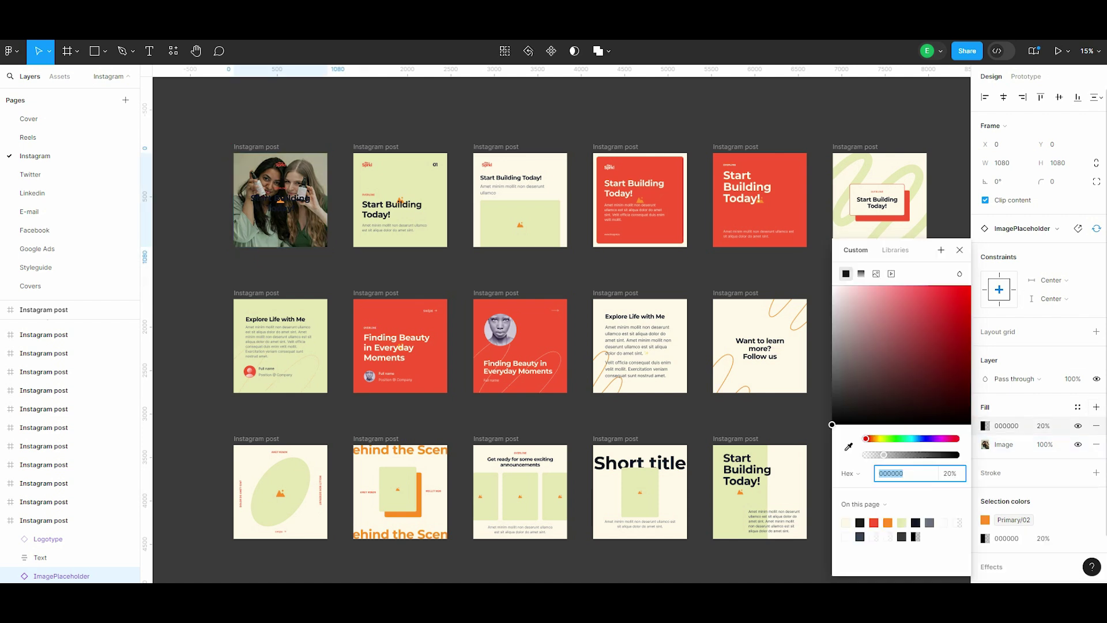
drag(863, 438, 872, 438)
click(967, 356)
Step: Move the first post's Text frame down to Y 617 and hide the orange placeholder icon
click(280, 198)
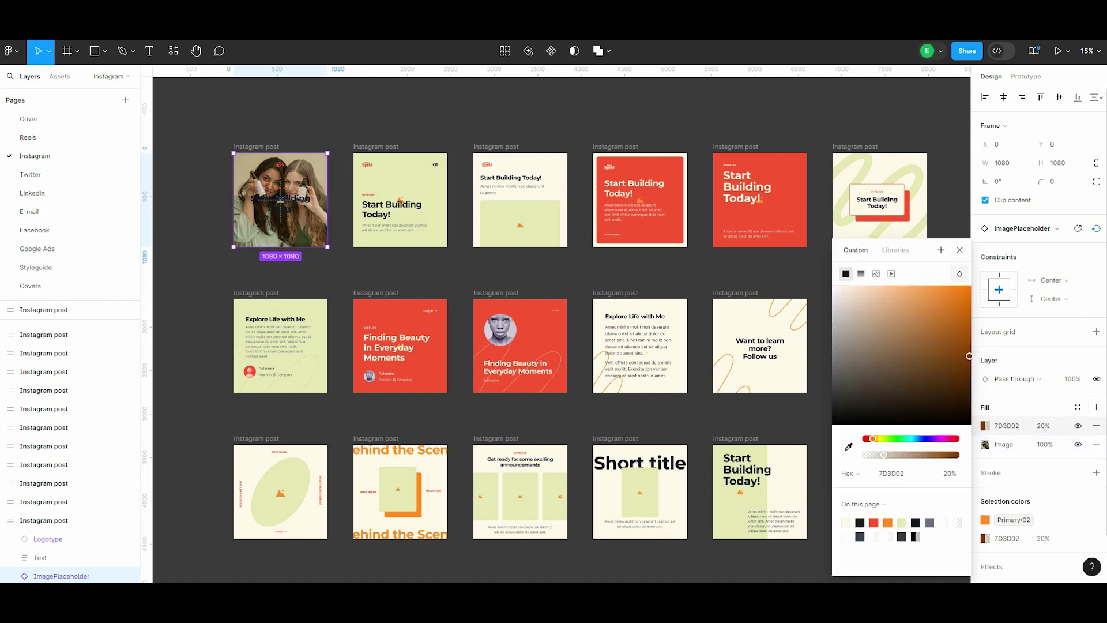
scroll(450, 303, up, 5)
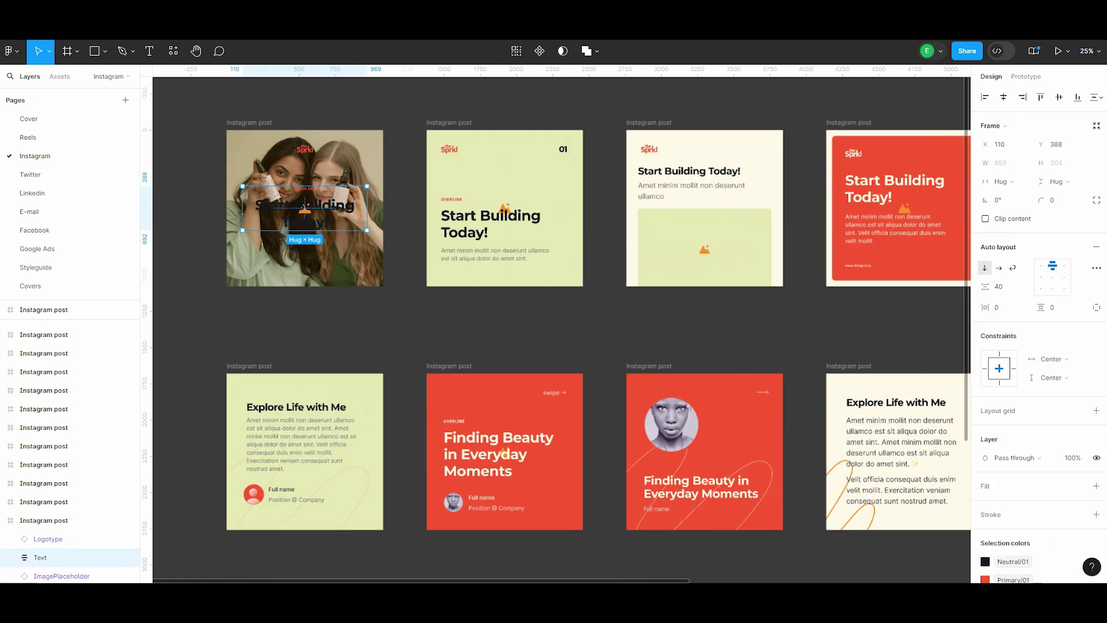
scroll(451, 304, up, 1)
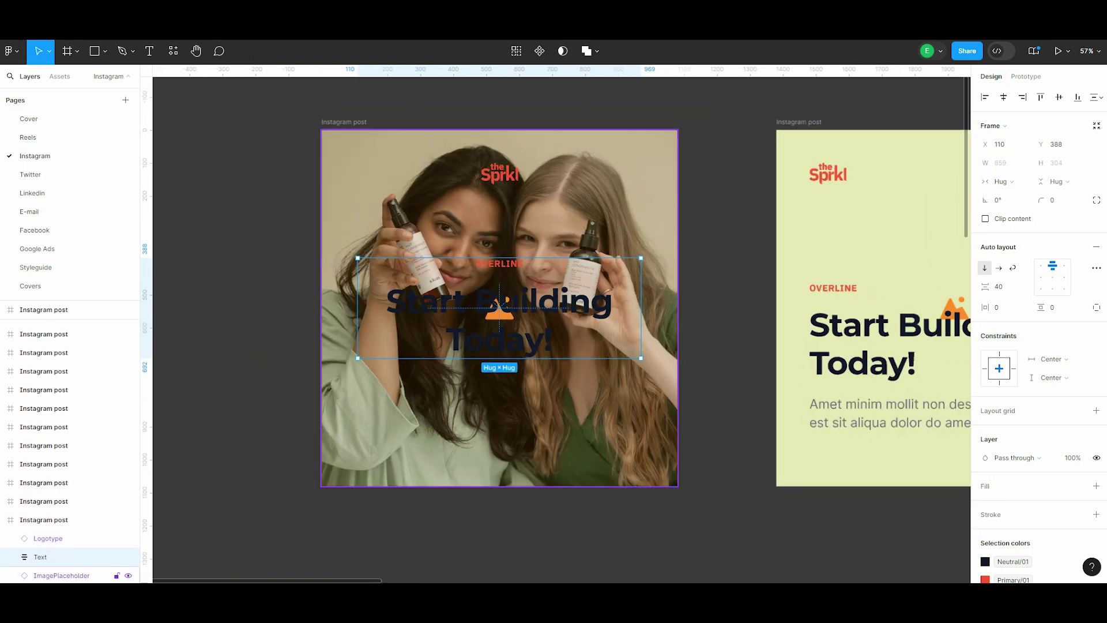
scroll(461, 311, down, 1)
drag(505, 329, 505, 380)
scroll(494, 351, down, 1)
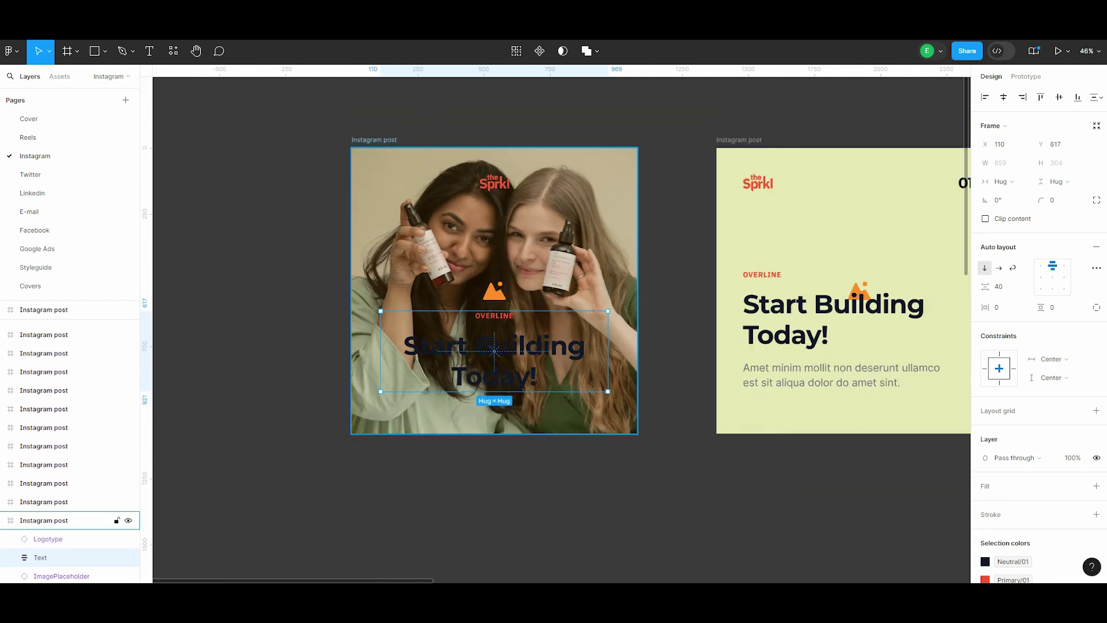
scroll(69, 518, down, 1)
click(128, 576)
Step: Change the first post's dark headline text color to yellow FFF068
click(40, 538)
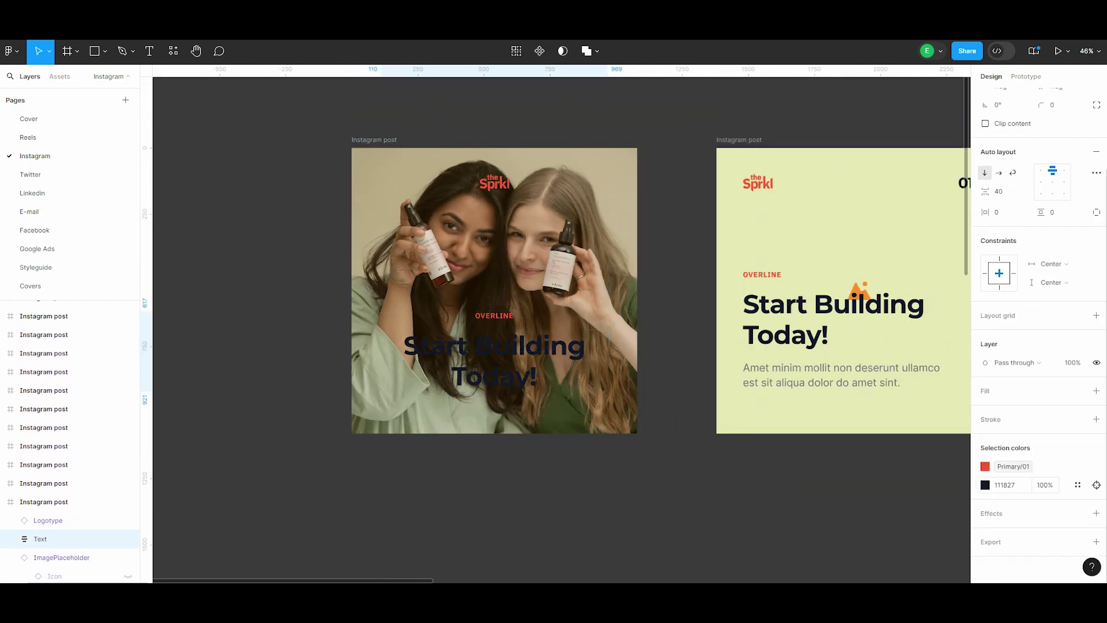
click(985, 484)
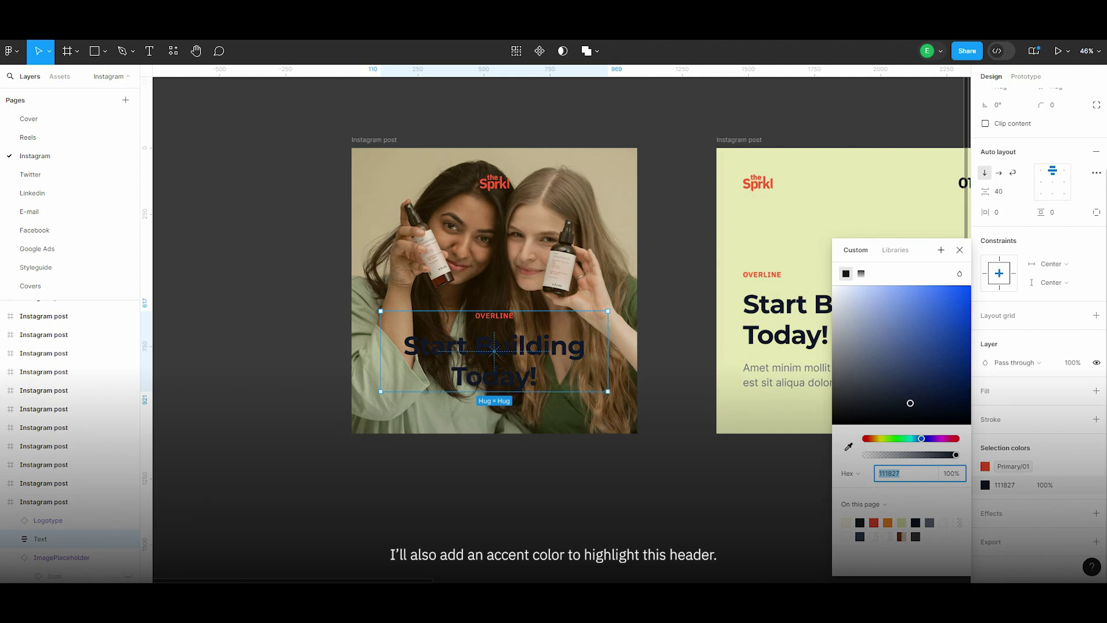
text(FFF968)
key(Return)
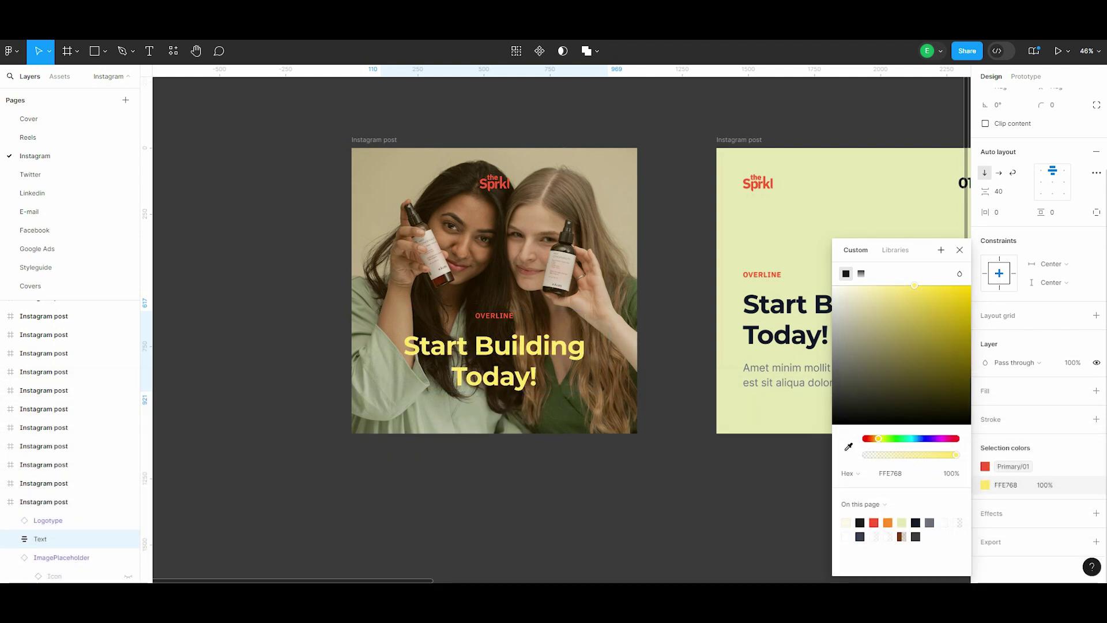
key(Escape)
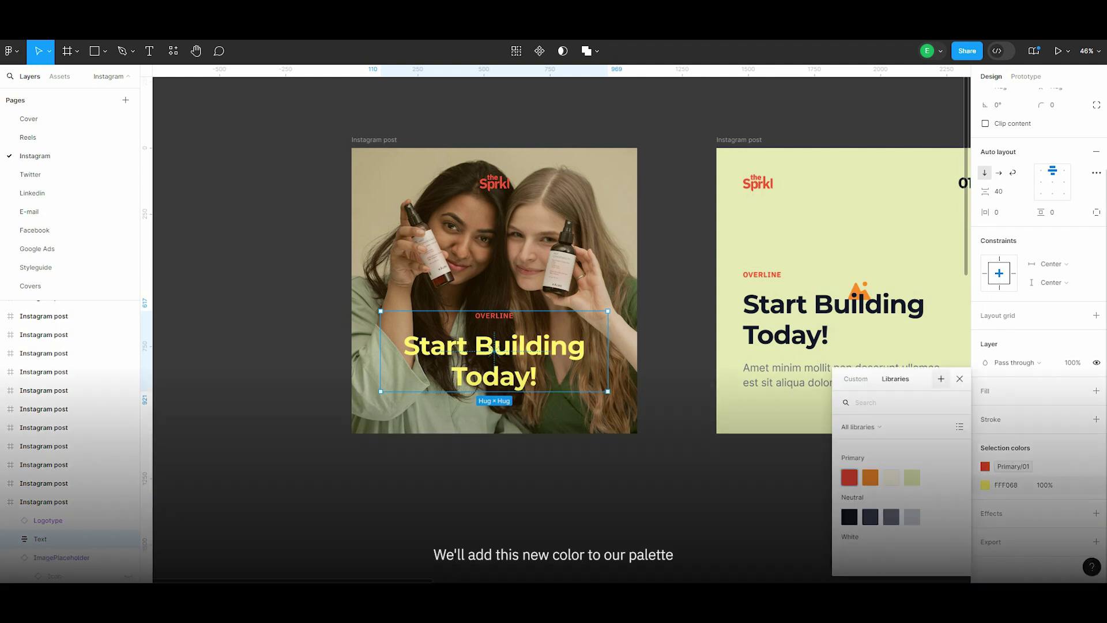
Step: Create a color variable named 01 in the Colors collection from the headline's yellow FFF068
text(Accent/01)
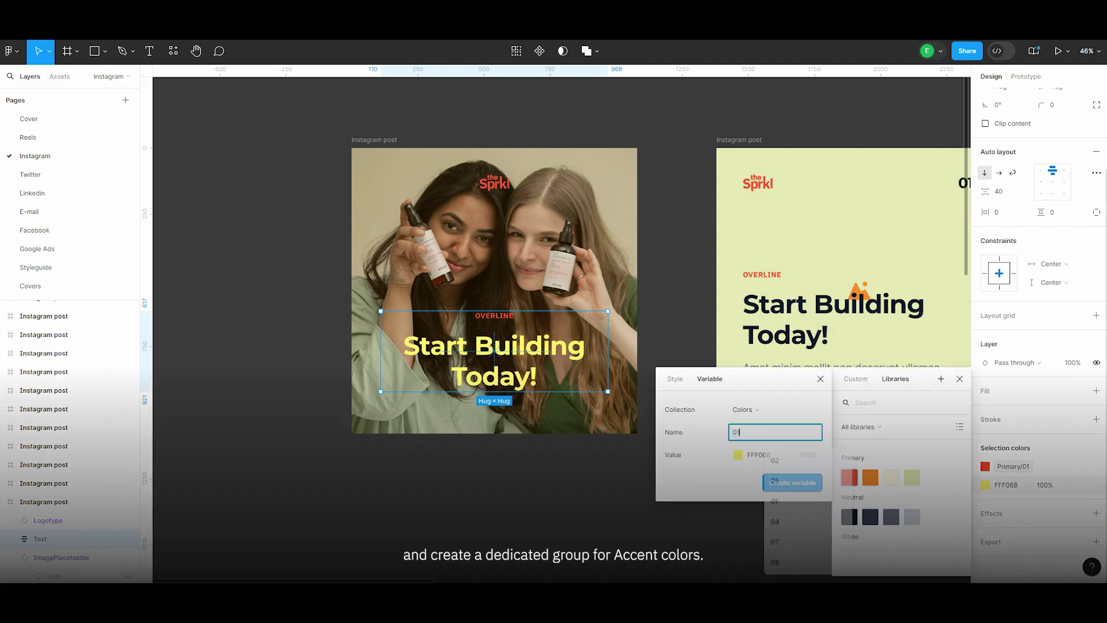
key(Return)
key(Escape)
key(Escape)
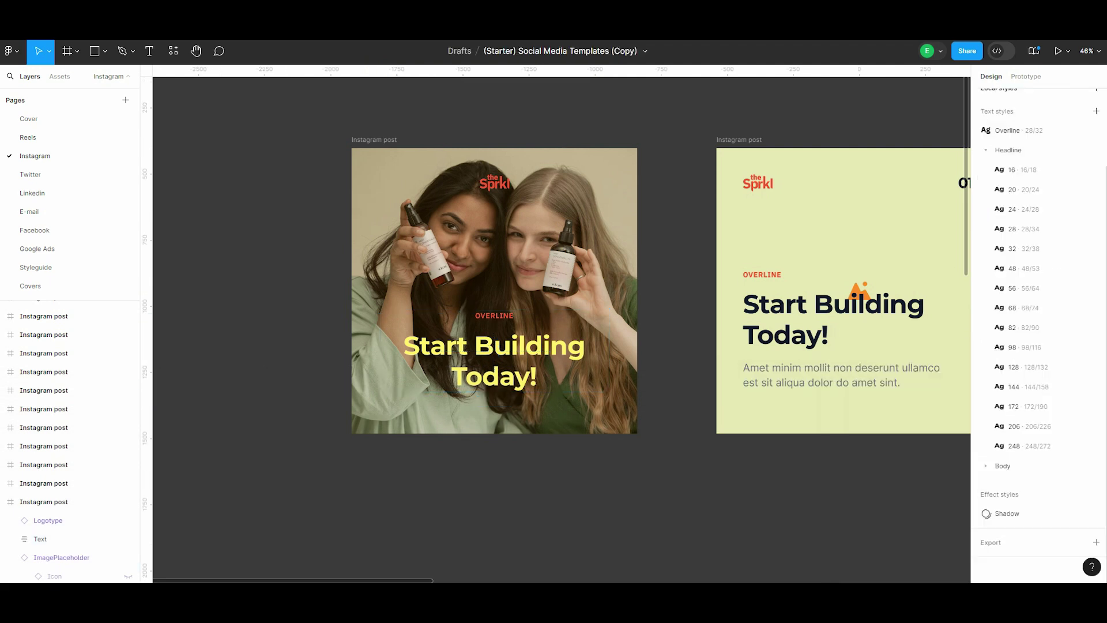
Step: Put the yellow 01 variable of the Colors collection into a new group named Accent
click(1095, 149)
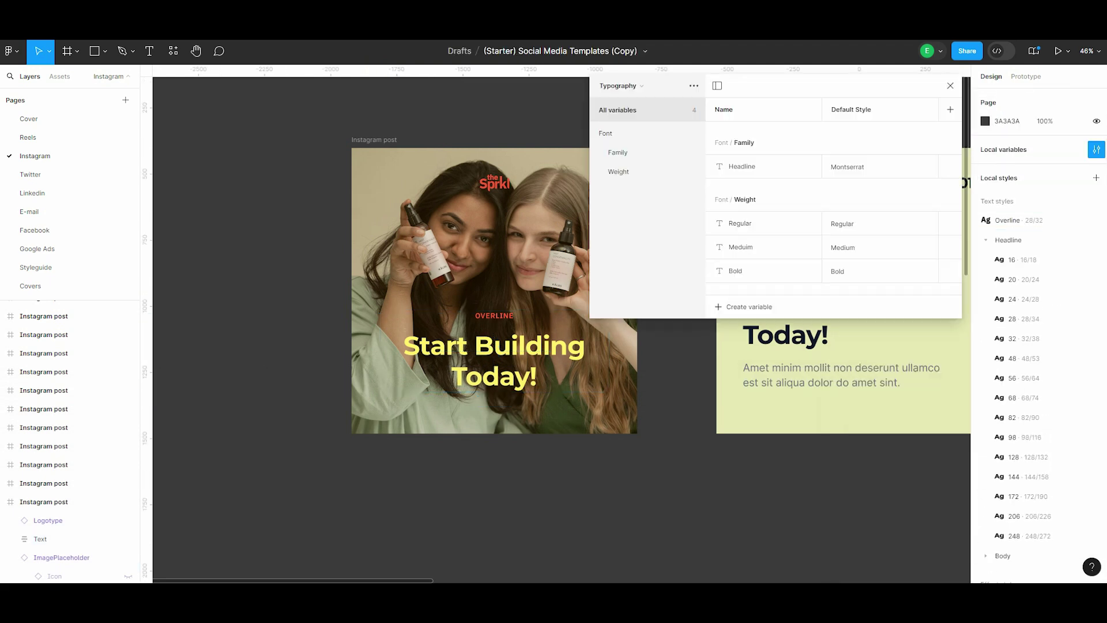
click(636, 86)
click(614, 77)
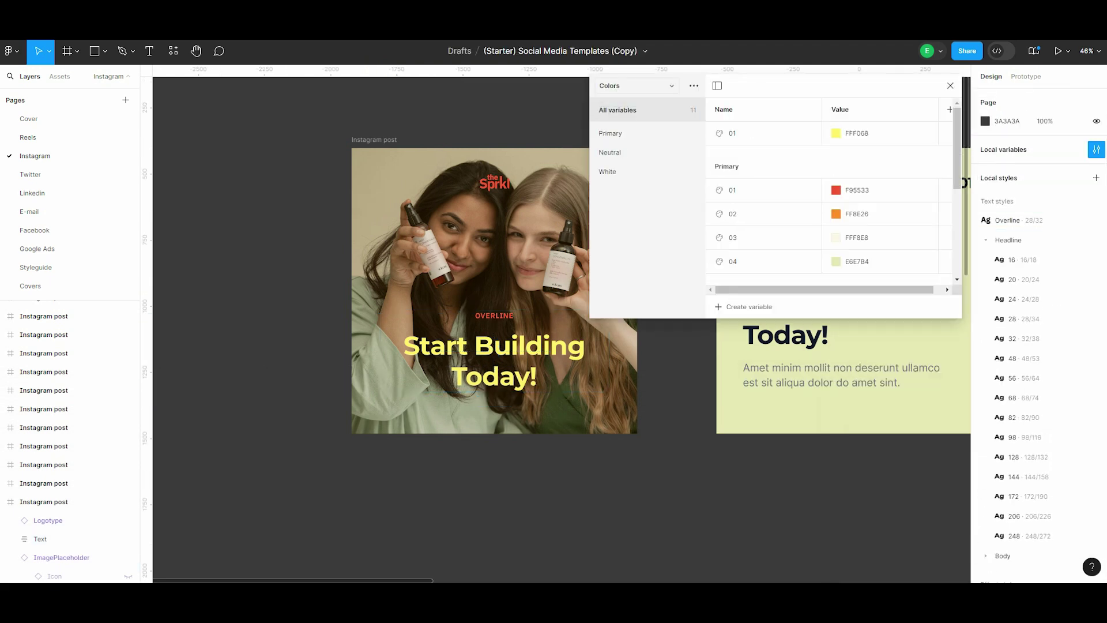
click(894, 133)
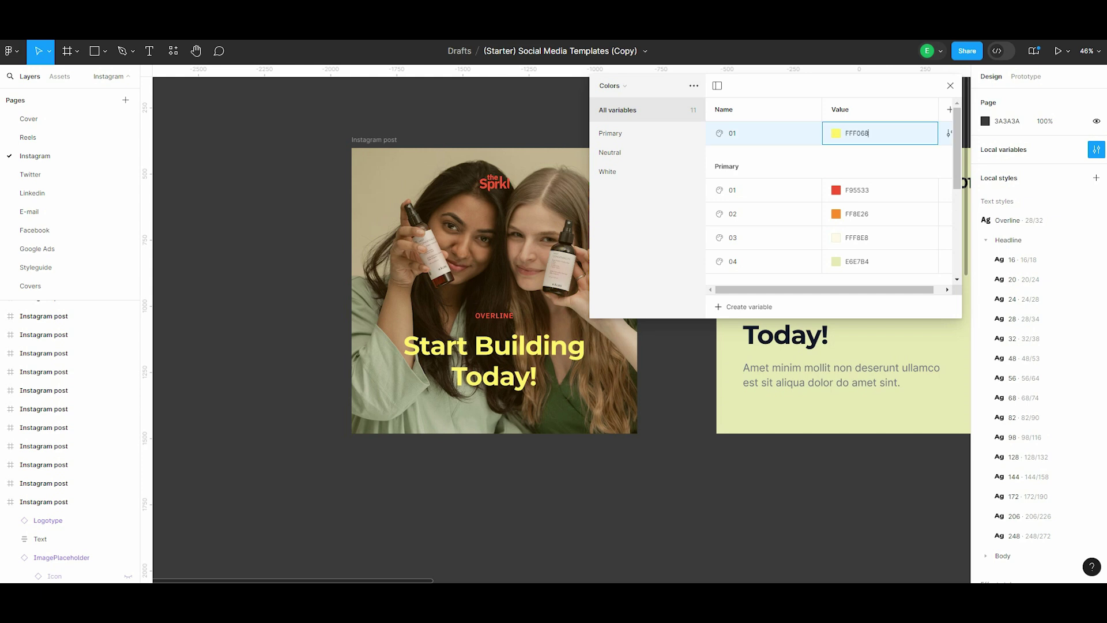
right_click(895, 134)
click(945, 157)
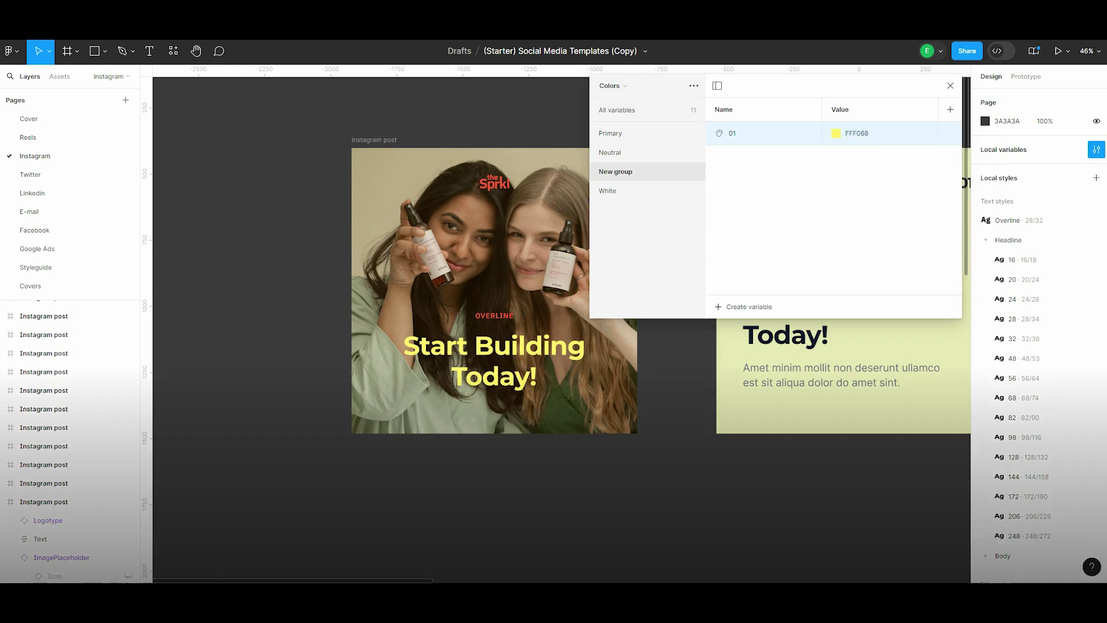
text(Accent)
key(Return)
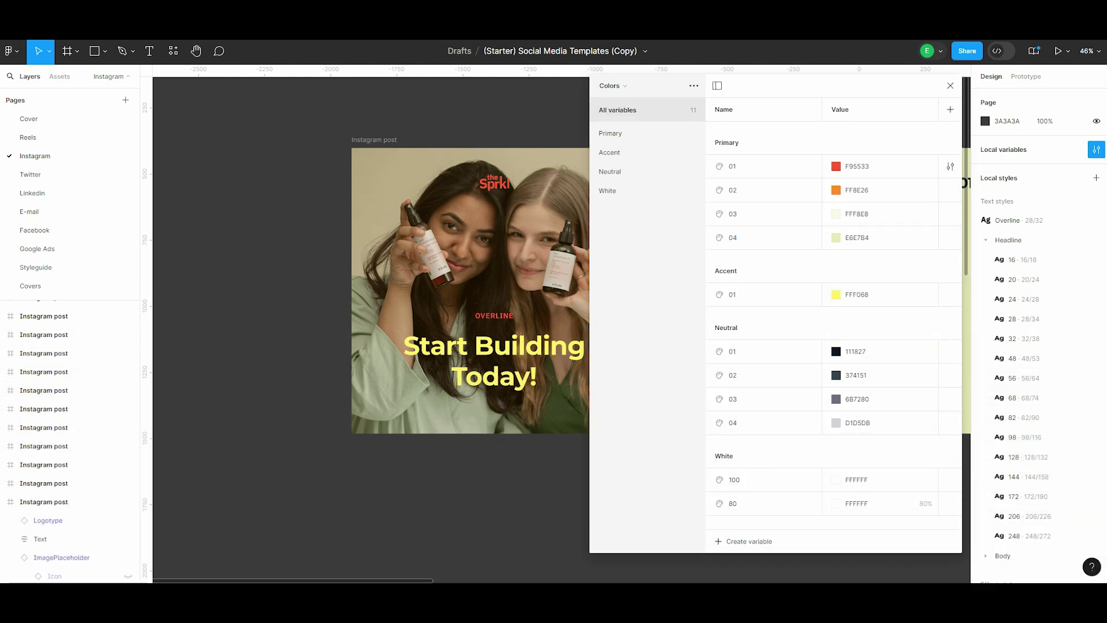
Step: Move the orange and red variables from the Primary group to Accent, and rename the red one 03
drag(749, 190, 750, 306)
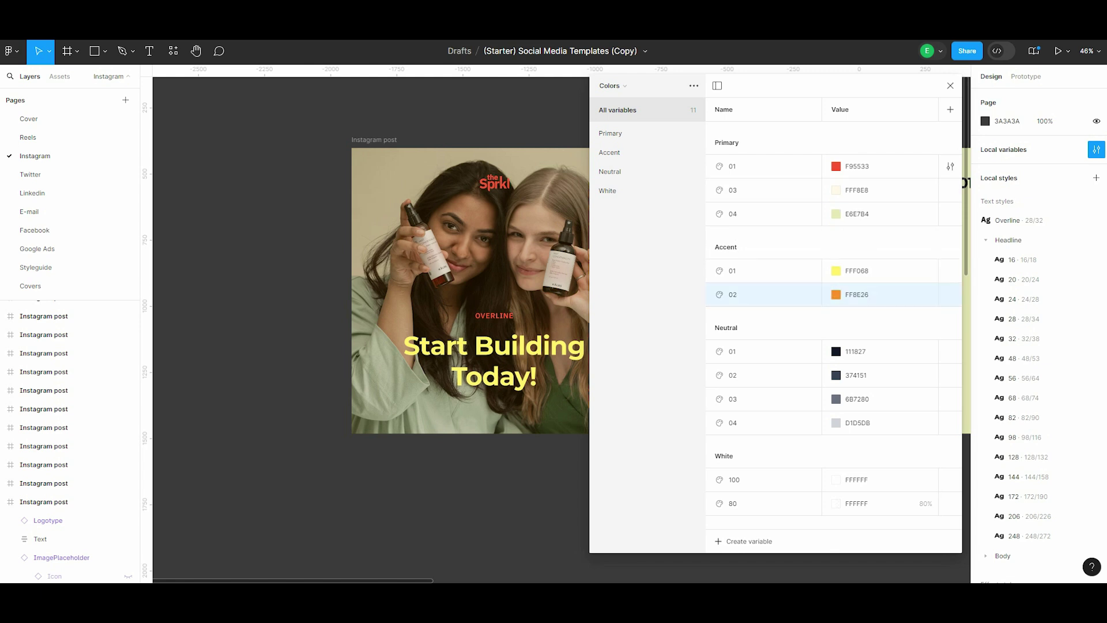
drag(749, 166, 749, 306)
double_click(735, 294)
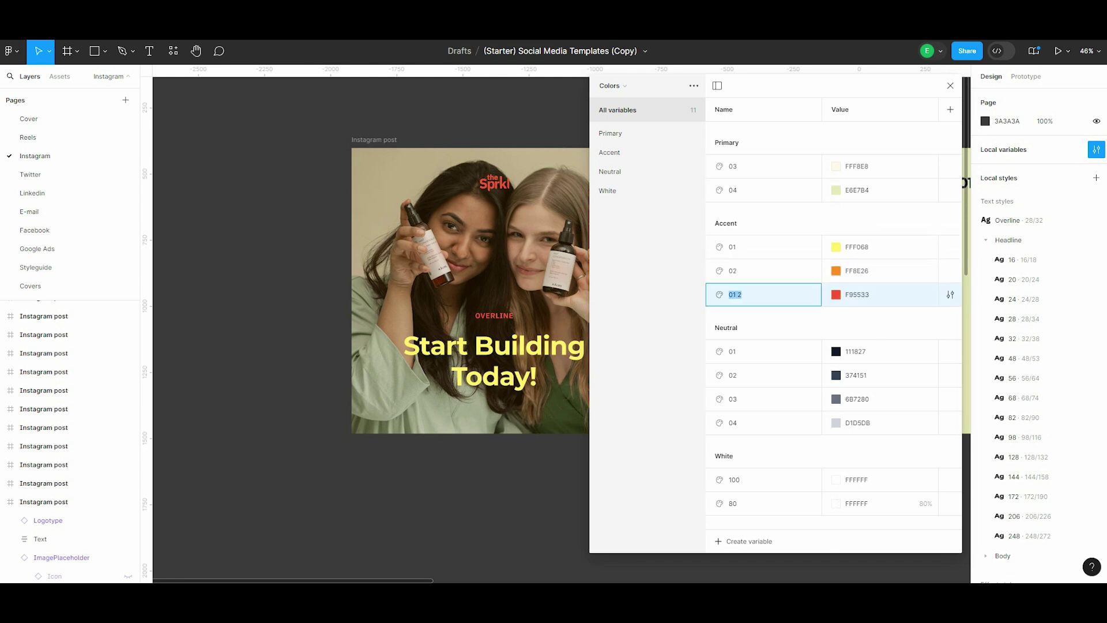
text(03)
Step: Rename the remaining Primary variables 01 for the cream and 02 for the light green, and close the variables
double_click(732, 166)
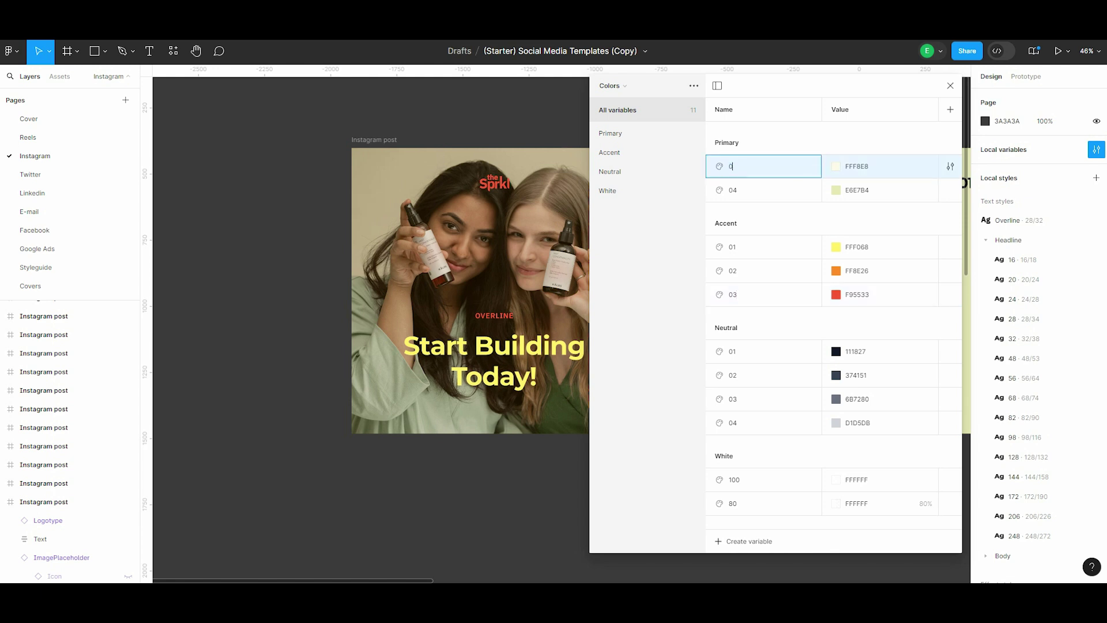
key(Tab)
key(Return)
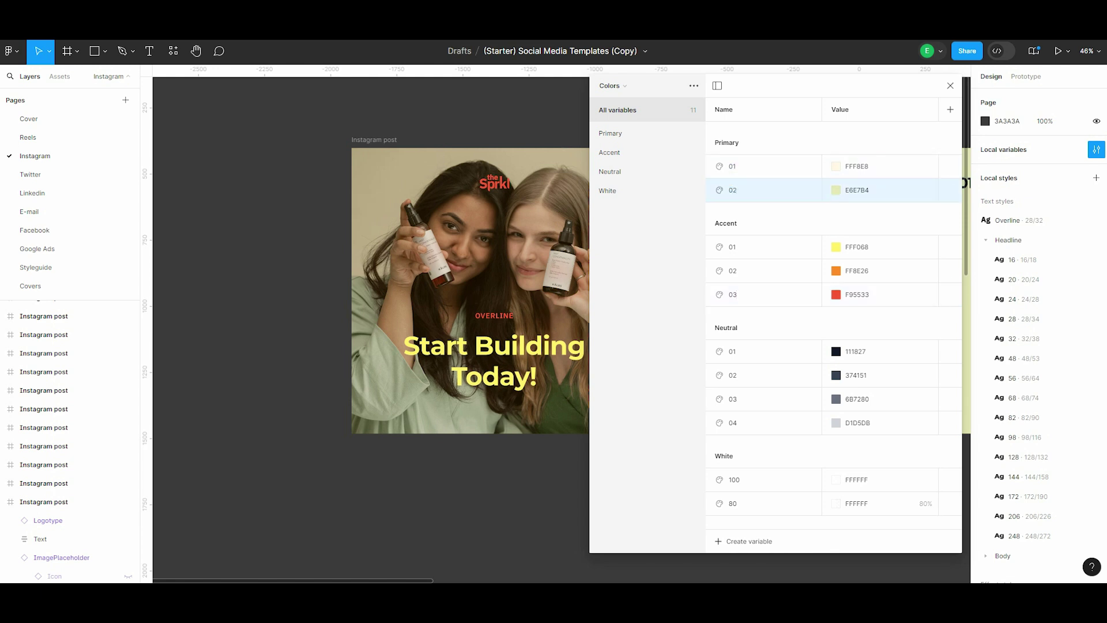
key(Escape)
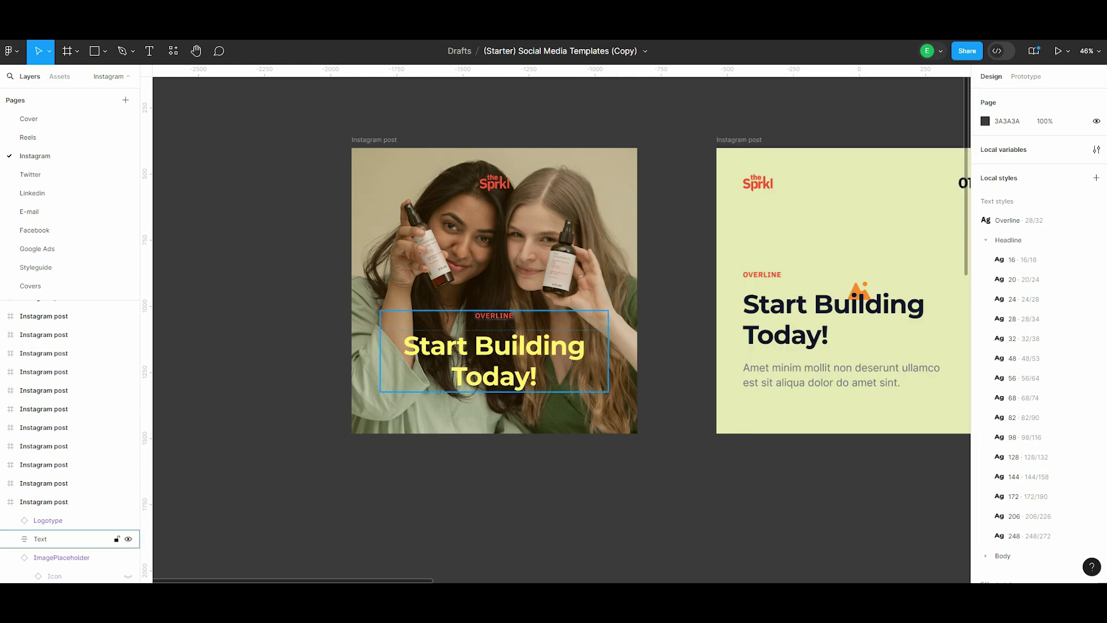
Step: Recolor the red logo and overline of the first Instagram post to light yellow to match the headline
click(40, 538)
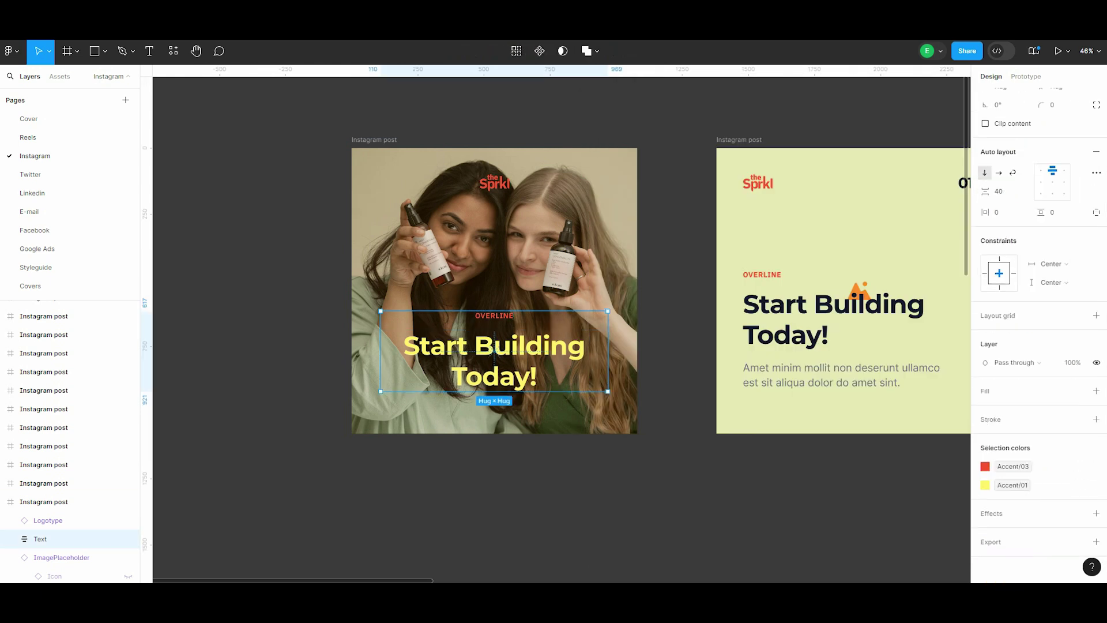
click(44, 502)
click(985, 426)
key(Escape)
key(Escape)
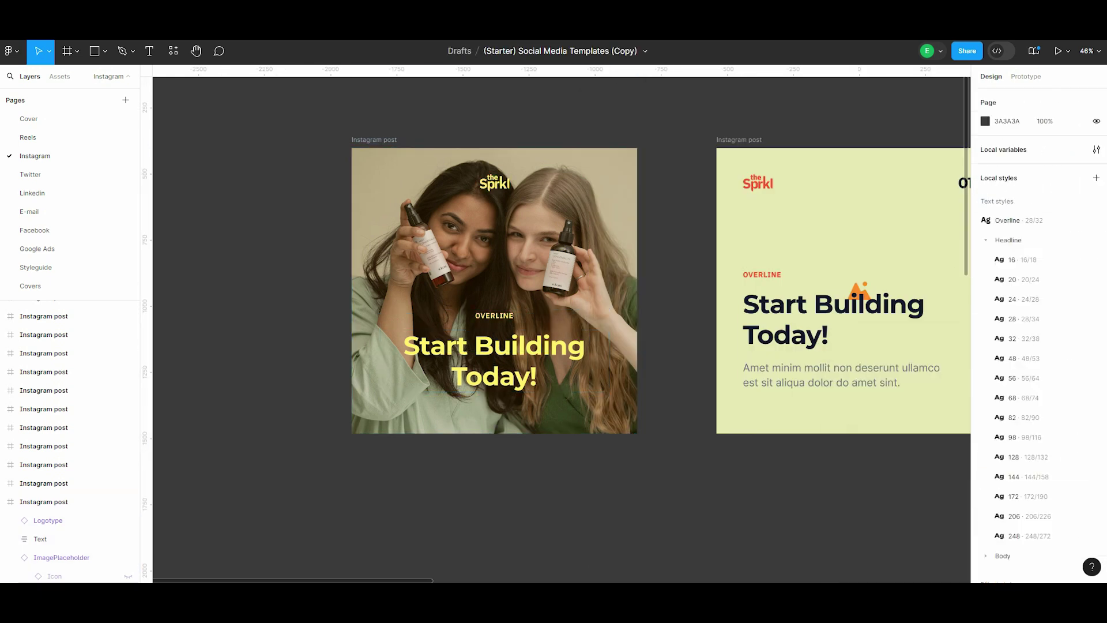
key(ctrl+minus)
click(39, 538)
key(Escape)
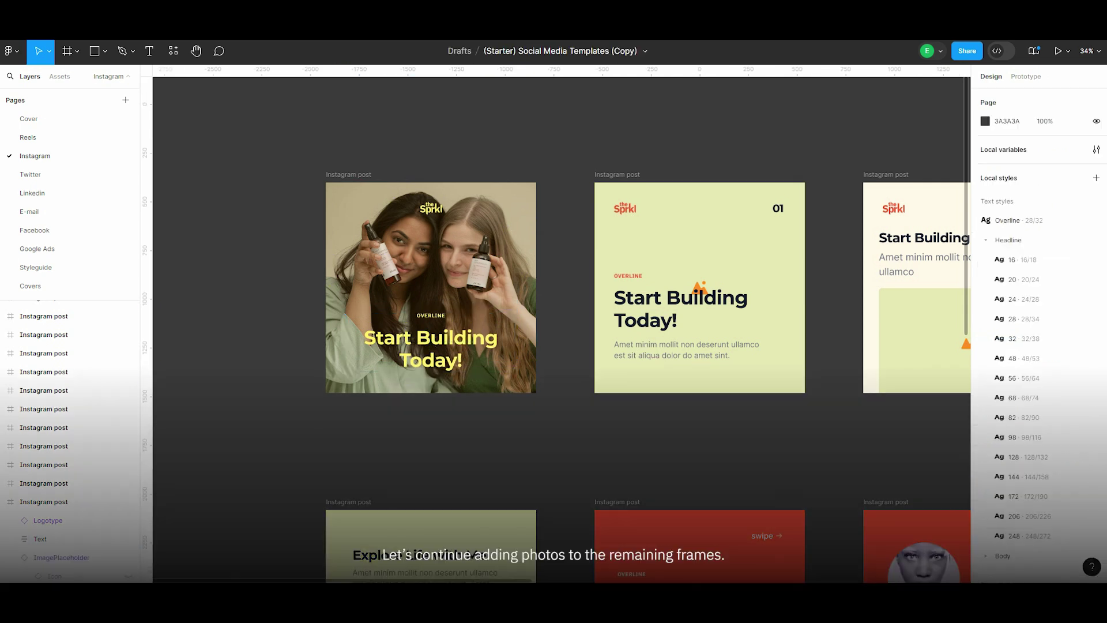
Step: Fill the second Instagram post's image placeholder with the photo of a jar on a seashell and hide its placeholder icon
key(ctrl+minus)
scroll(576, 170, up, 3)
click(577, 242)
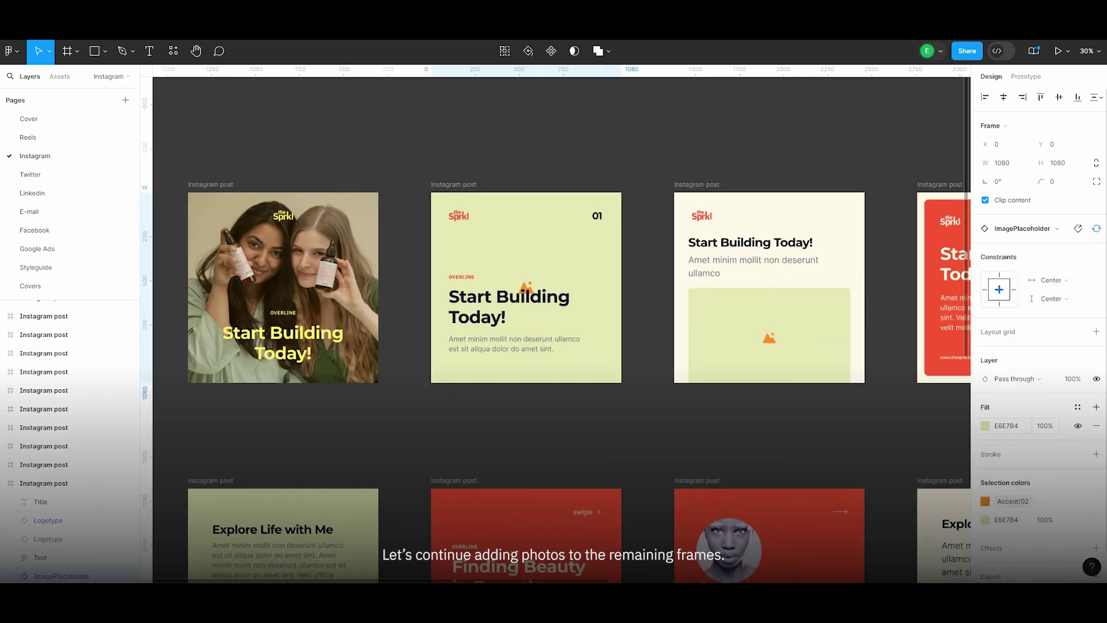
click(985, 425)
click(875, 273)
click(901, 356)
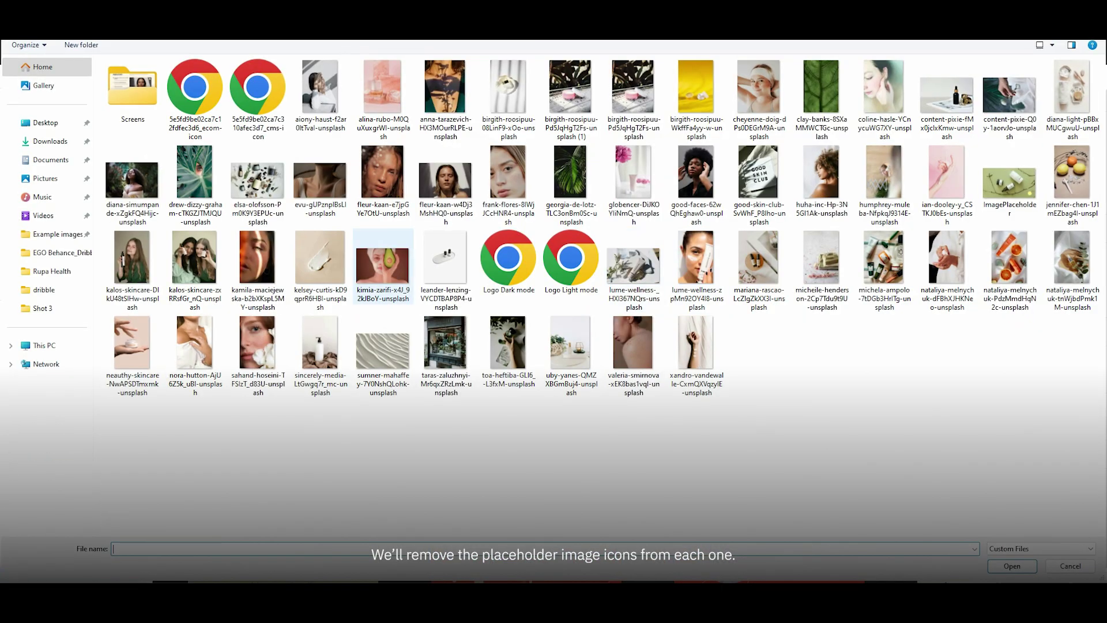
click(507, 98)
key(Return)
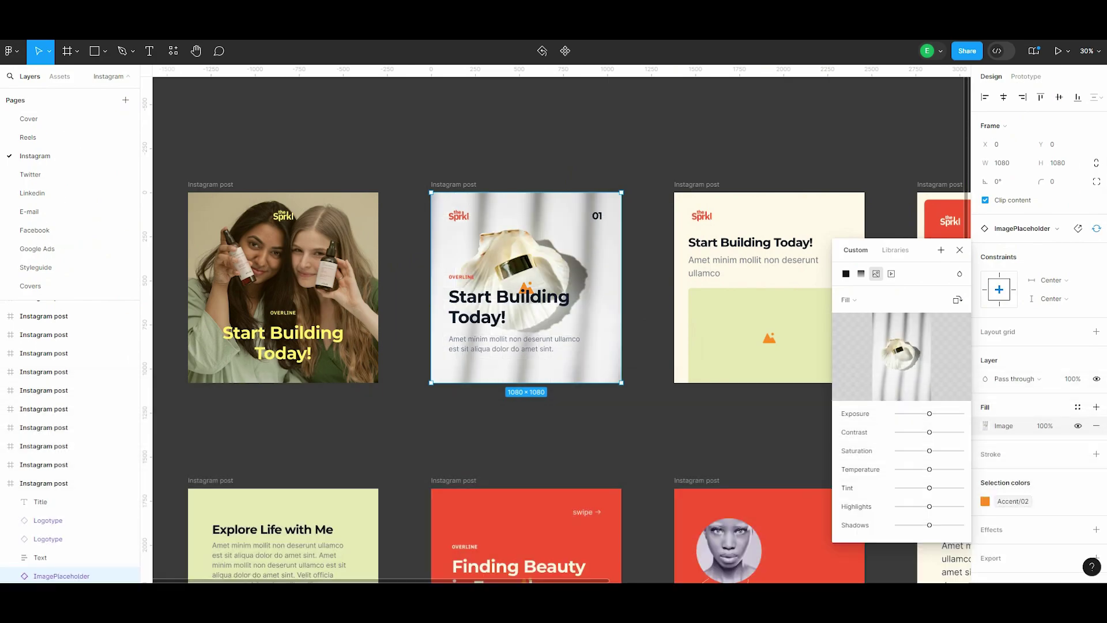
scroll(115, 519, down, 3)
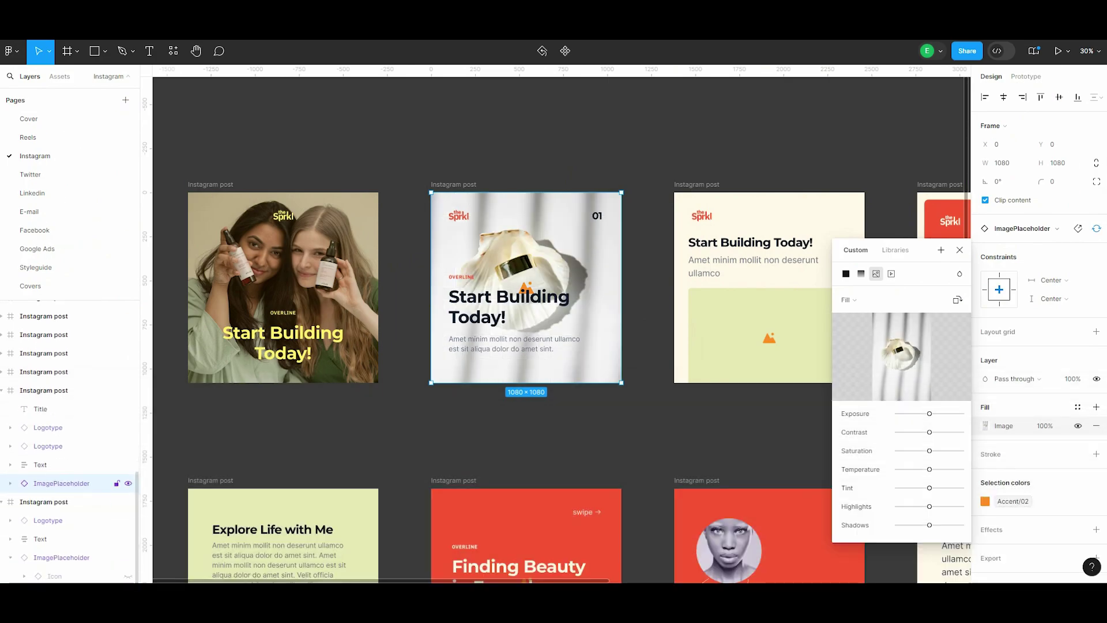
click(128, 501)
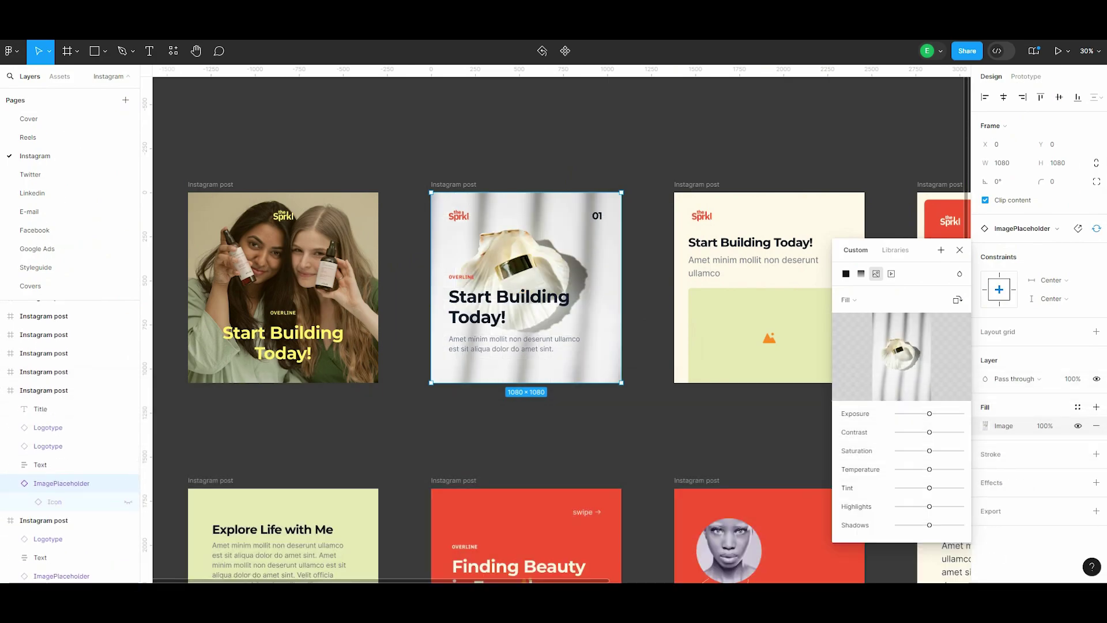
Step: Fill the green image placeholder of the third Instagram post with the ImagePlaceholder picture
scroll(559, 328, down, 2)
scroll(559, 328, right, 5)
click(613, 330)
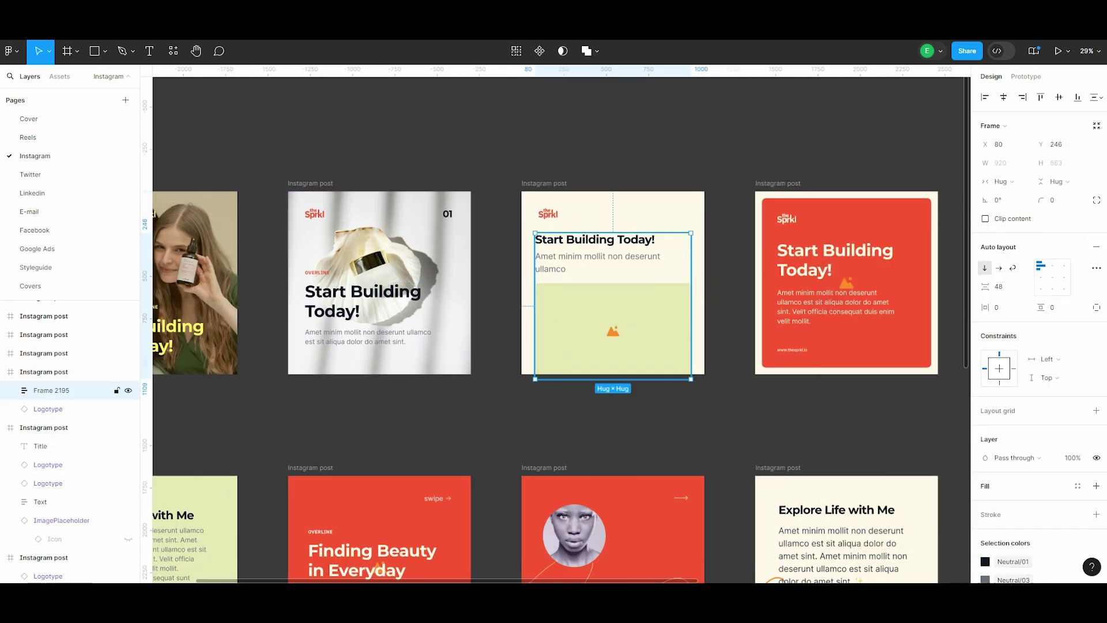
click(1060, 200)
text(0)
key(Return)
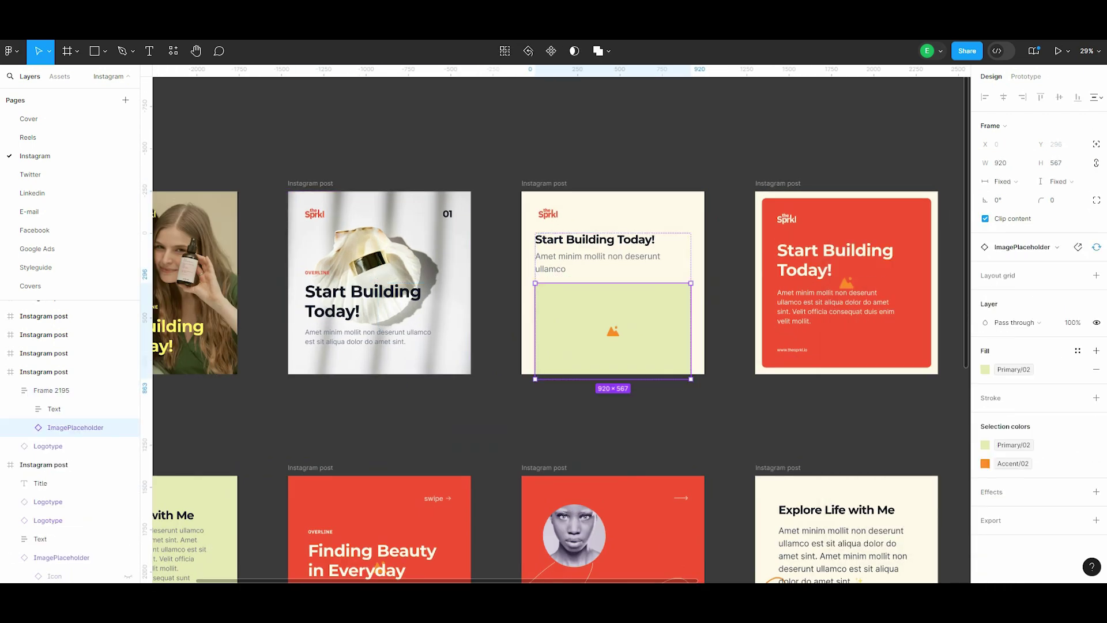
click(984, 369)
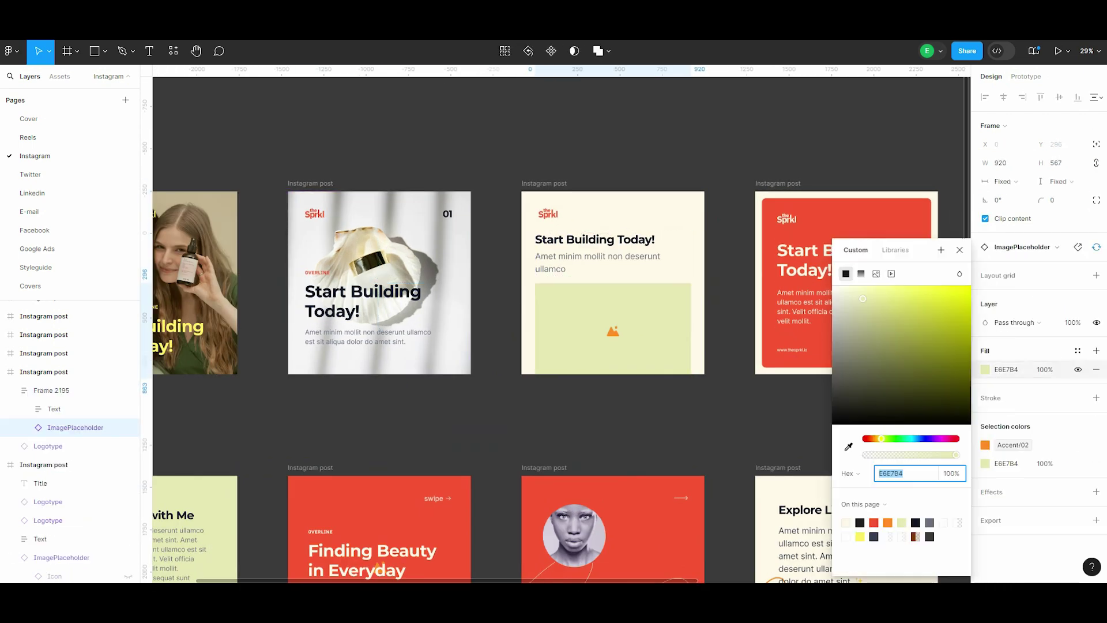
click(876, 274)
click(901, 356)
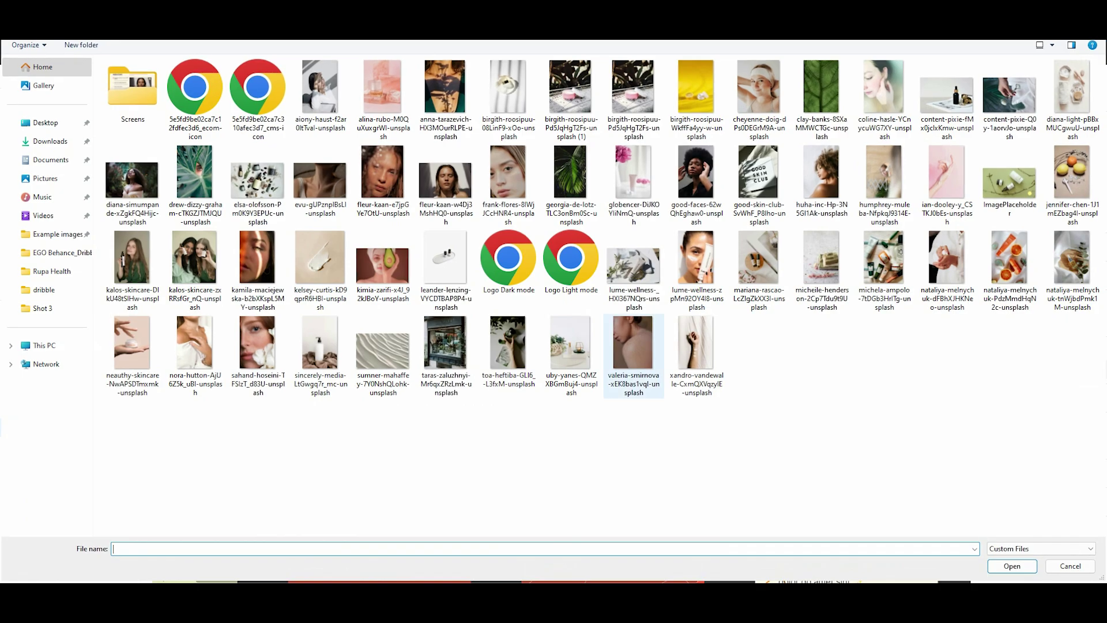
click(1008, 180)
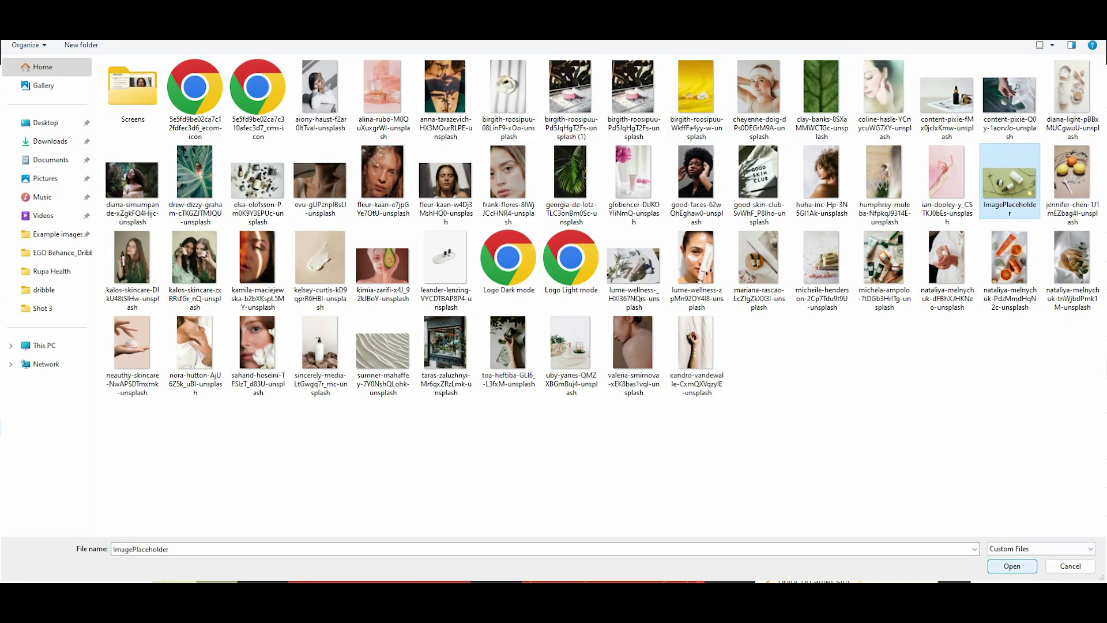
click(1012, 565)
key(Escape)
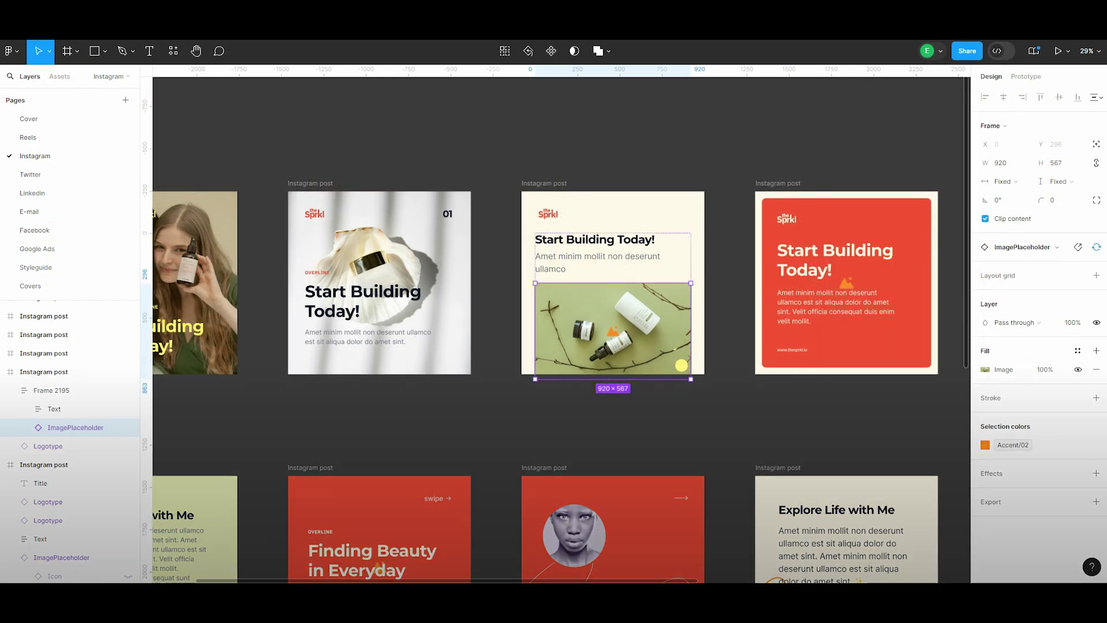
Step: Set the top right corner radius of the third post's image to 300
click(1095, 200)
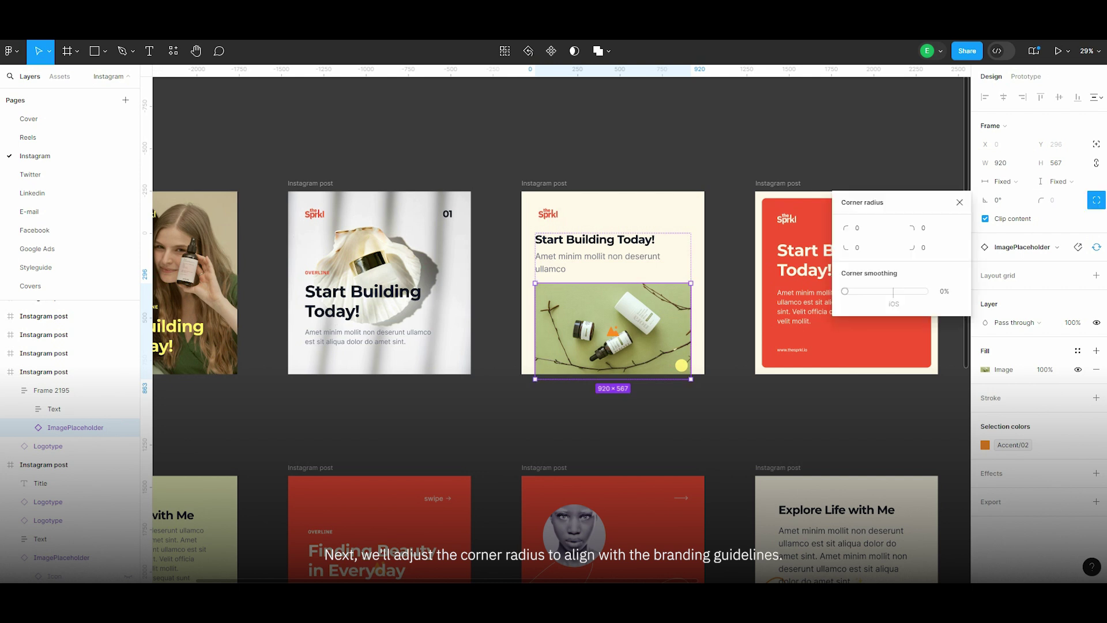
click(934, 228)
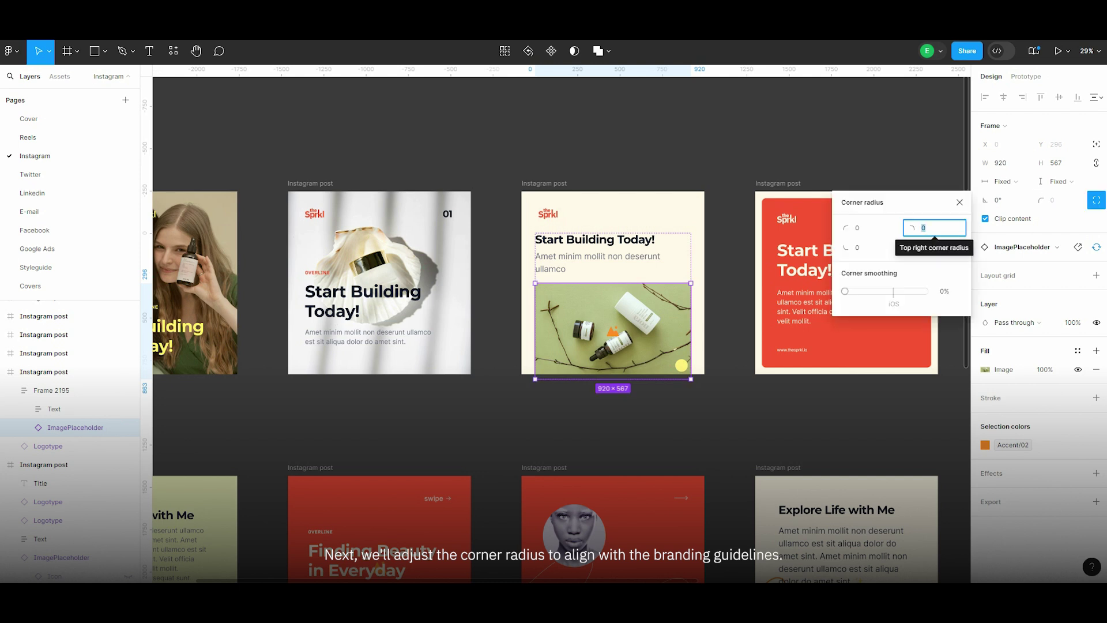
text(300)
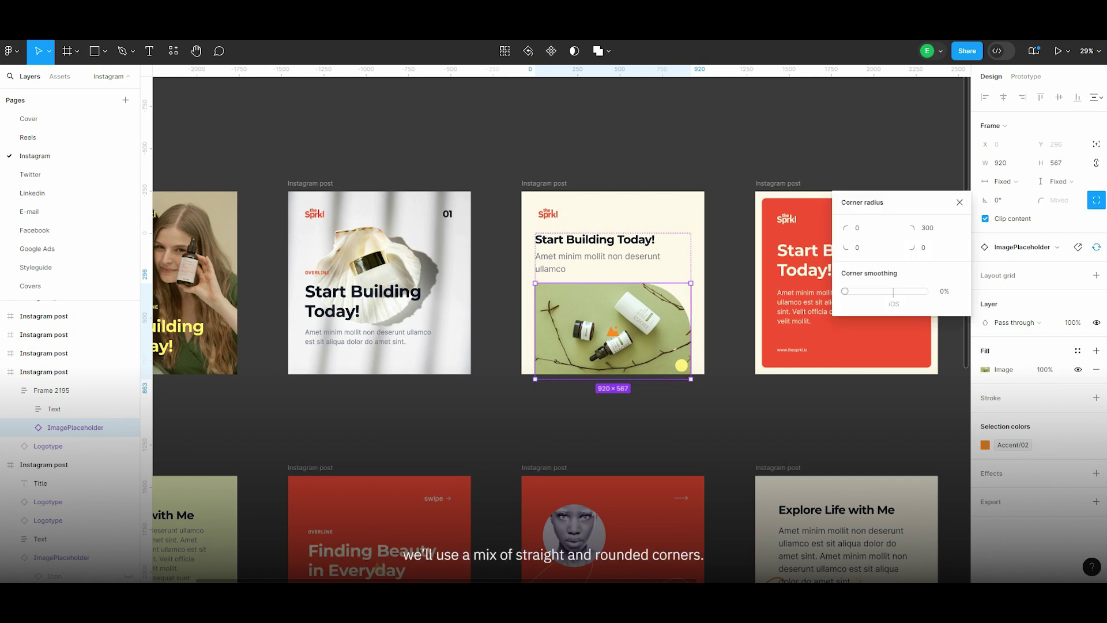
key(Escape)
click(75, 427)
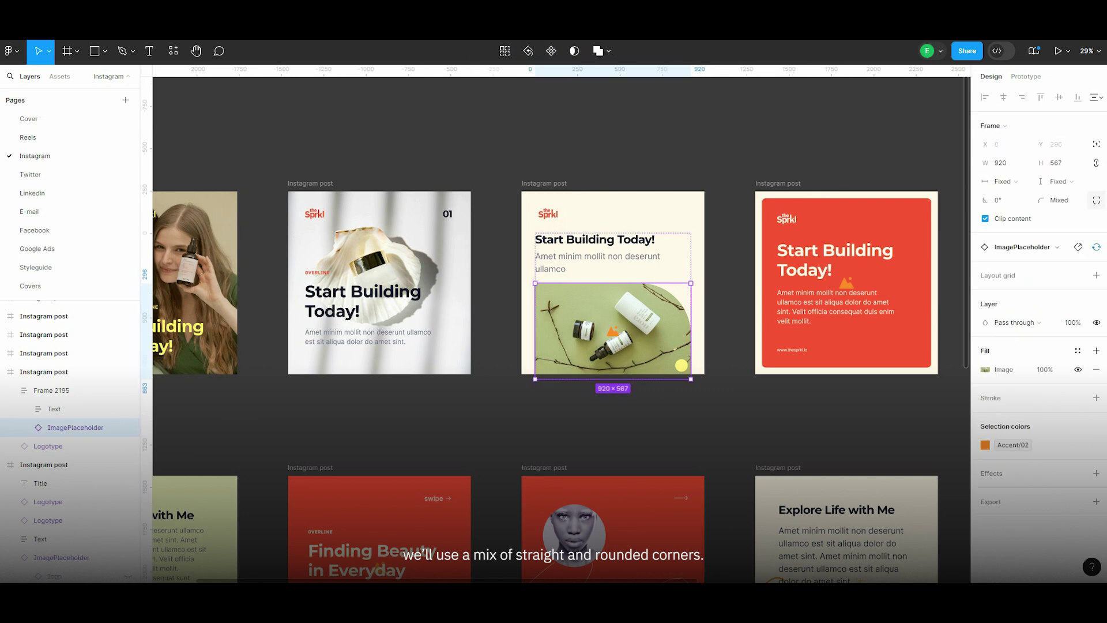
Step: Enlarge the top right corner radius of the third post's image further and hide its placeholder icon
click(1096, 200)
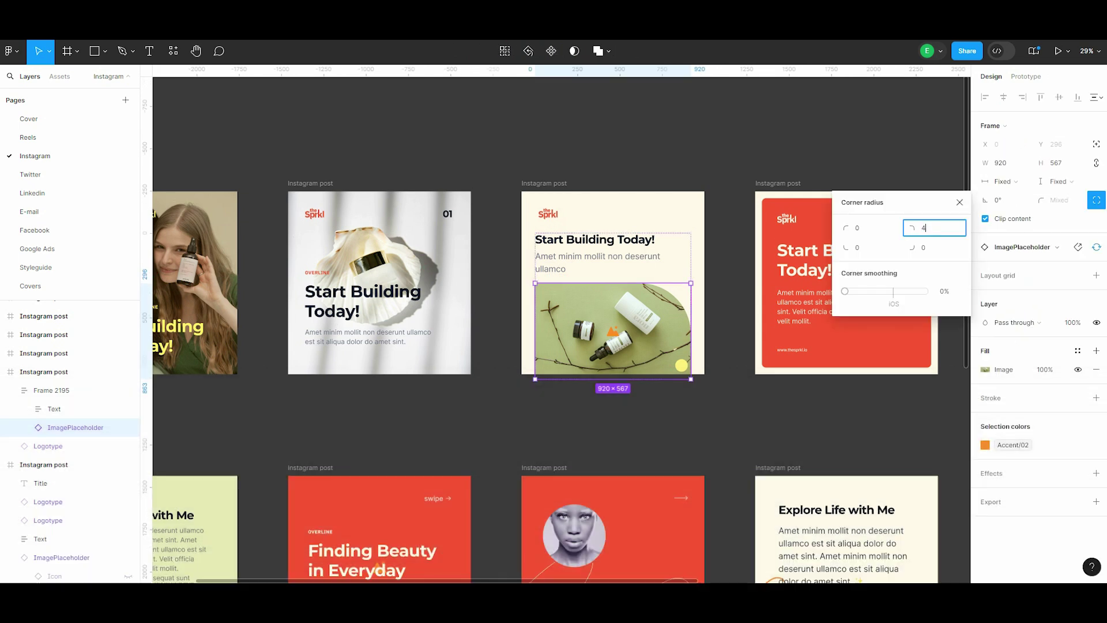
key(Escape)
click(75, 427)
key(Return)
key(Escape)
Step: Square off the fourth post's red image placeholder and fill it with the photo of a serum bottle beside eucalyptus leaves
scroll(558, 323, down, 3)
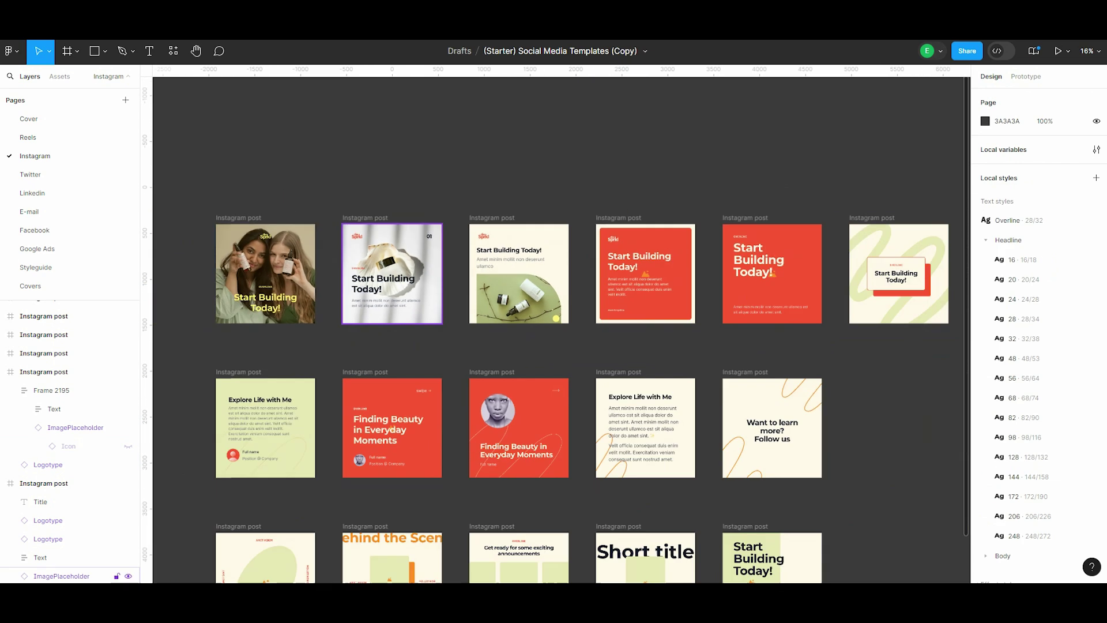
scroll(558, 323, up, 2)
click(846, 340)
scroll(676, 251, up, 2)
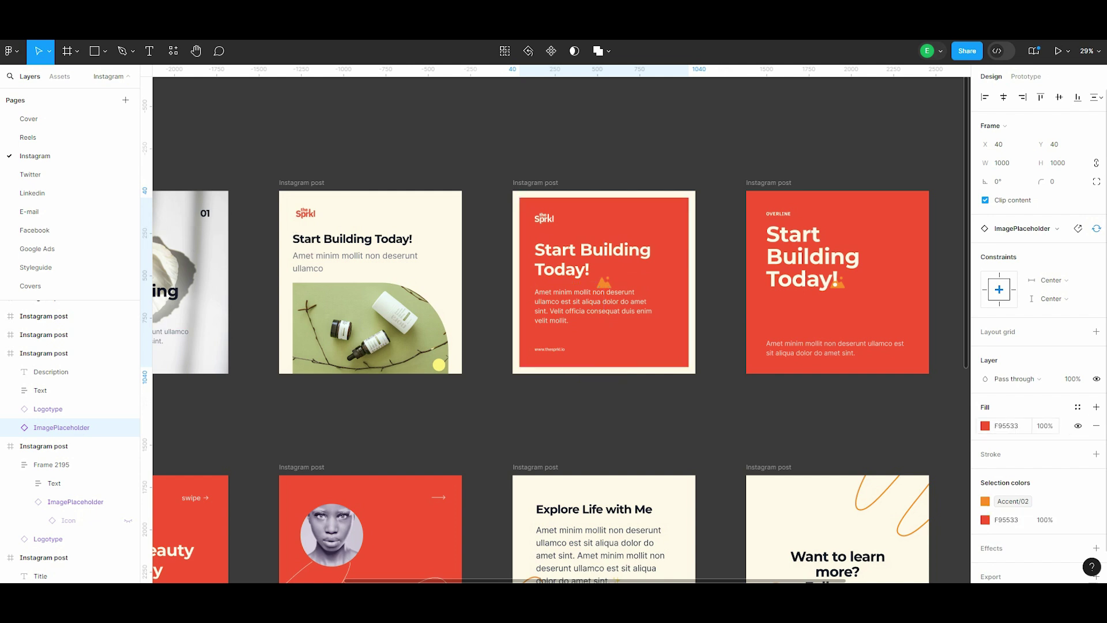
click(985, 425)
click(876, 273)
click(900, 356)
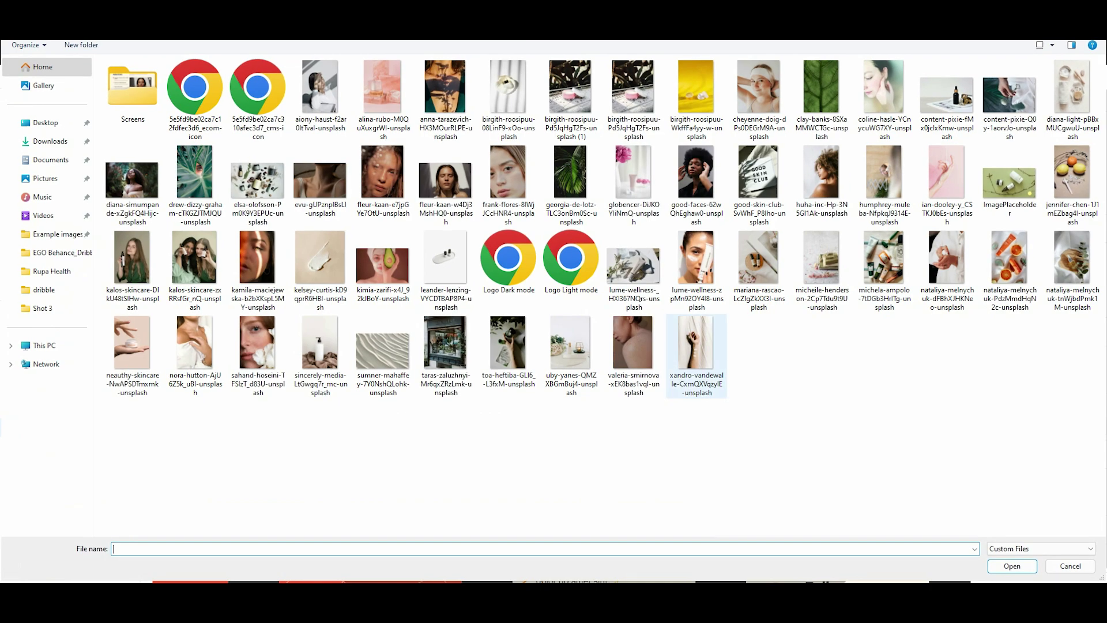
click(1072, 265)
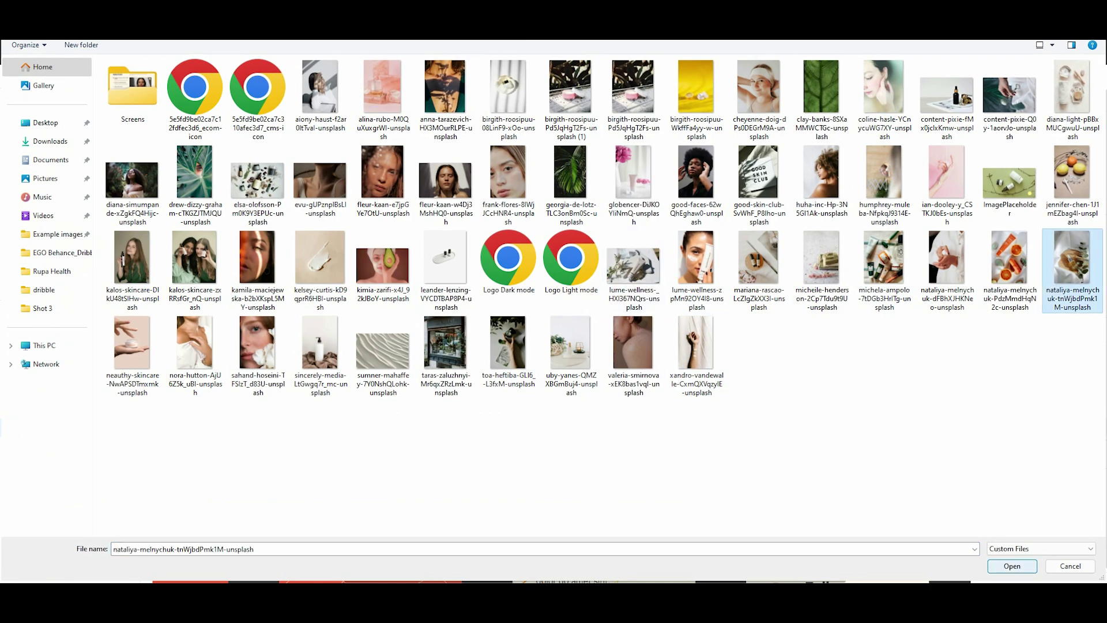
key(Return)
Step: Switch the fourth post's image fill to Crop and shift the photo downward so the bottle sits lower in the frame
click(847, 299)
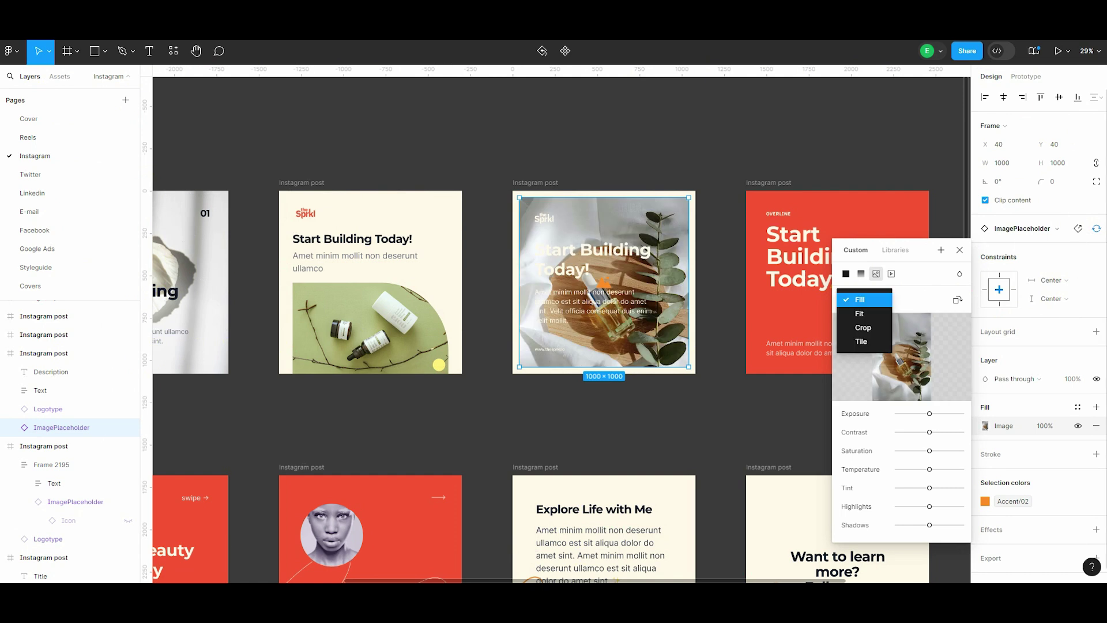
click(863, 328)
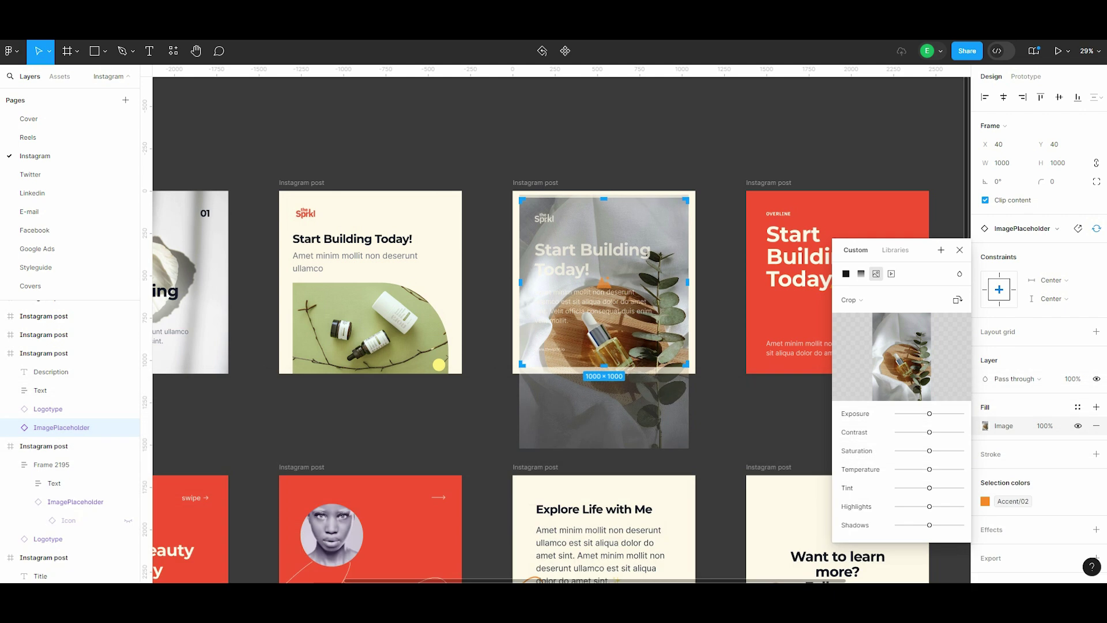
key(Escape)
key(Escape)
click(61, 427)
click(40, 390)
shift+click(48, 409)
shift+click(50, 372)
click(984, 409)
click(845, 474)
key(ctrl+z)
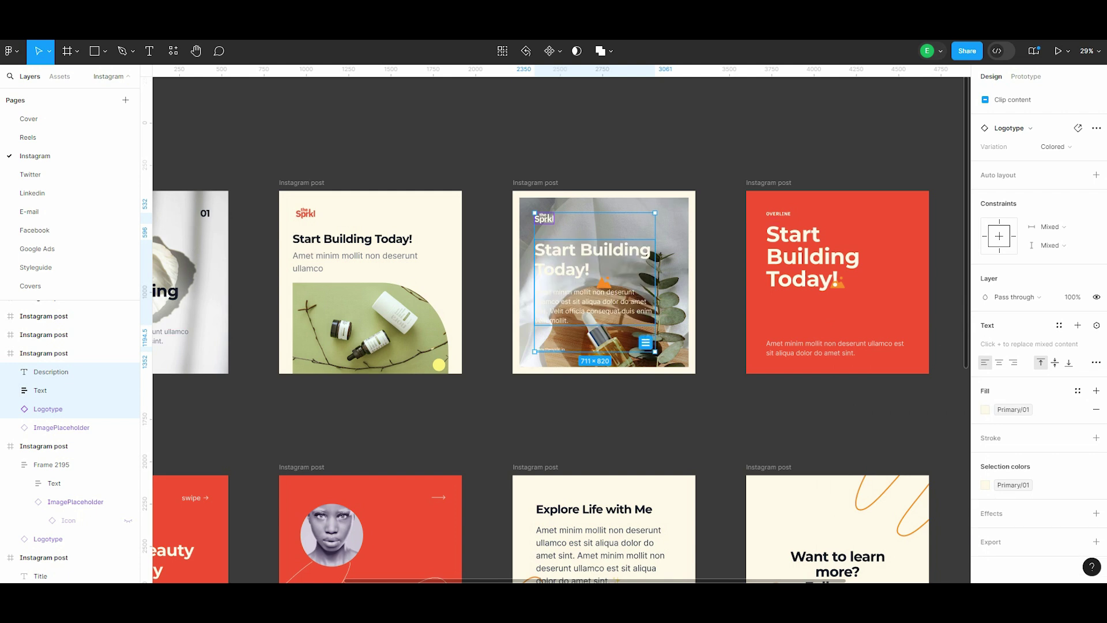
Step: Recolor the fourth post's title, both descriptions and logo to the dark Neutral/01 color
key(Escape)
click(50, 372)
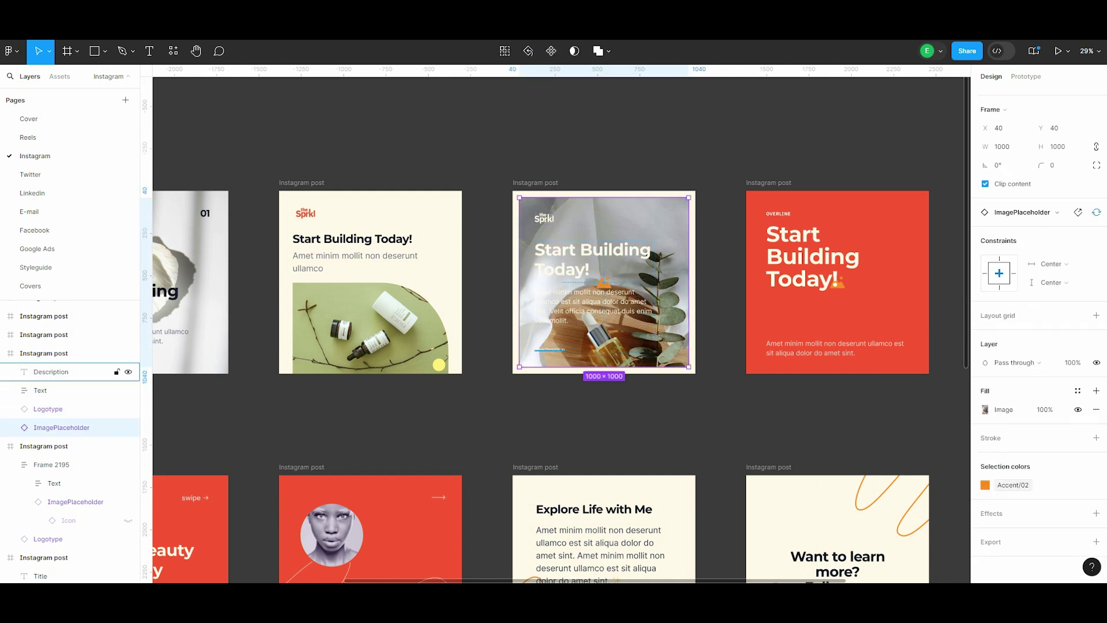
shift+click(41, 390)
shift+click(48, 446)
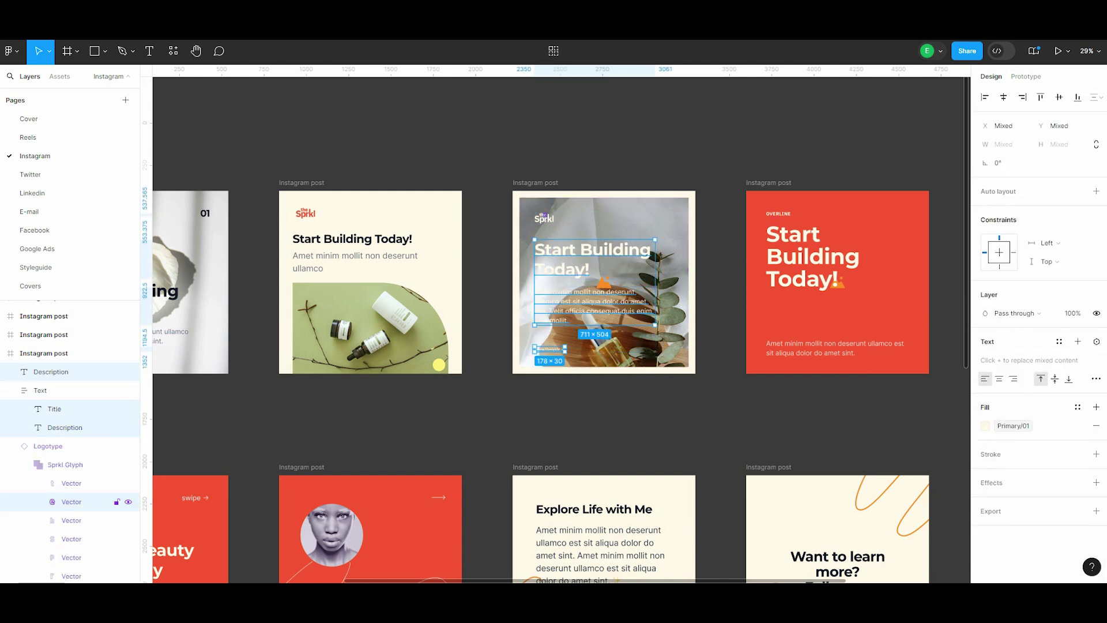
click(985, 492)
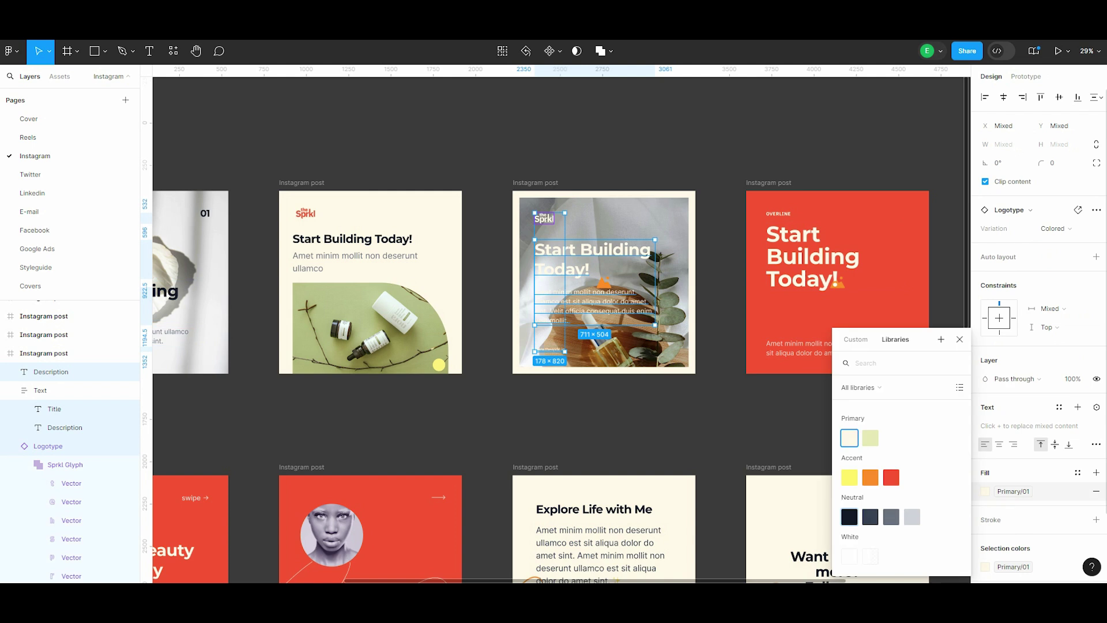
click(848, 516)
click(48, 445)
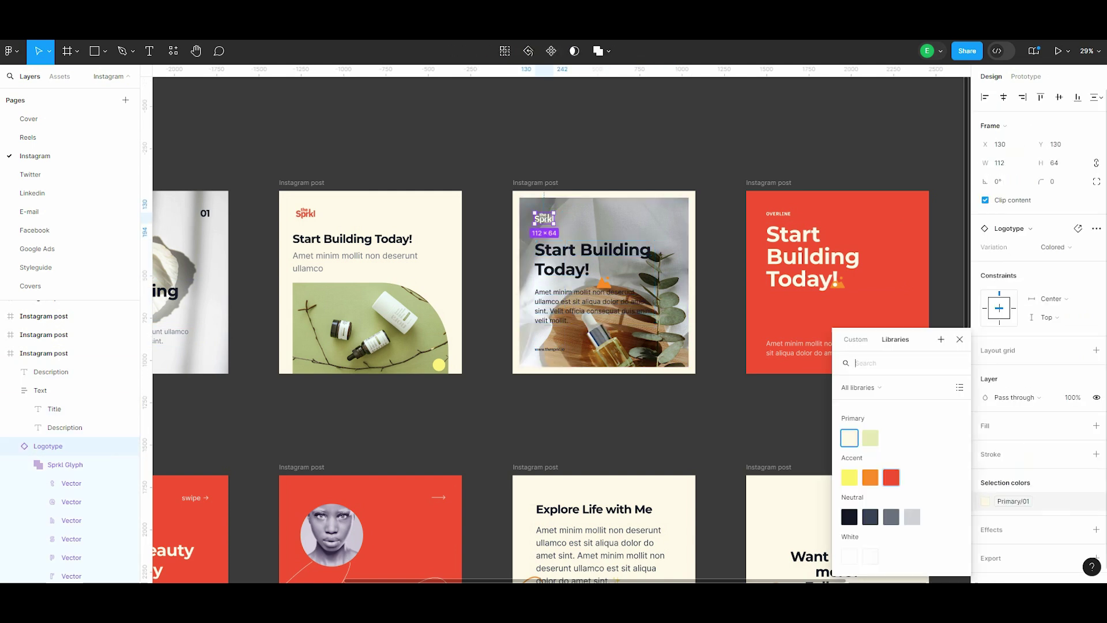
key(Escape)
key(Escape)
click(40, 390)
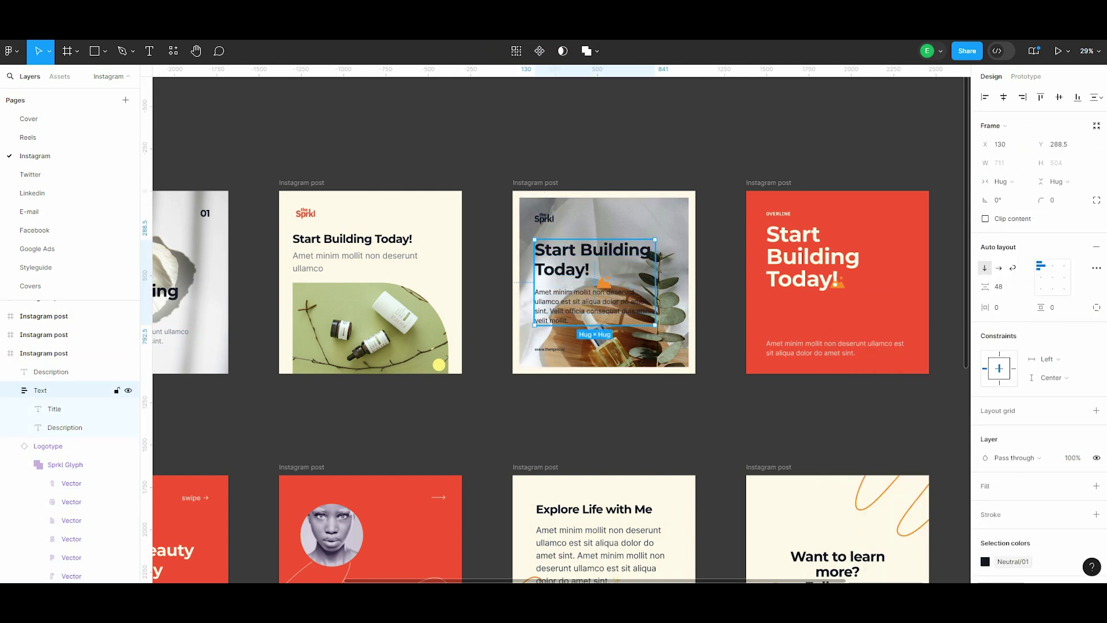
Step: Hide the fourth post's placeholder icon and overlay the photo with a white FFFFFF fill at 20% opacity
click(669, 346)
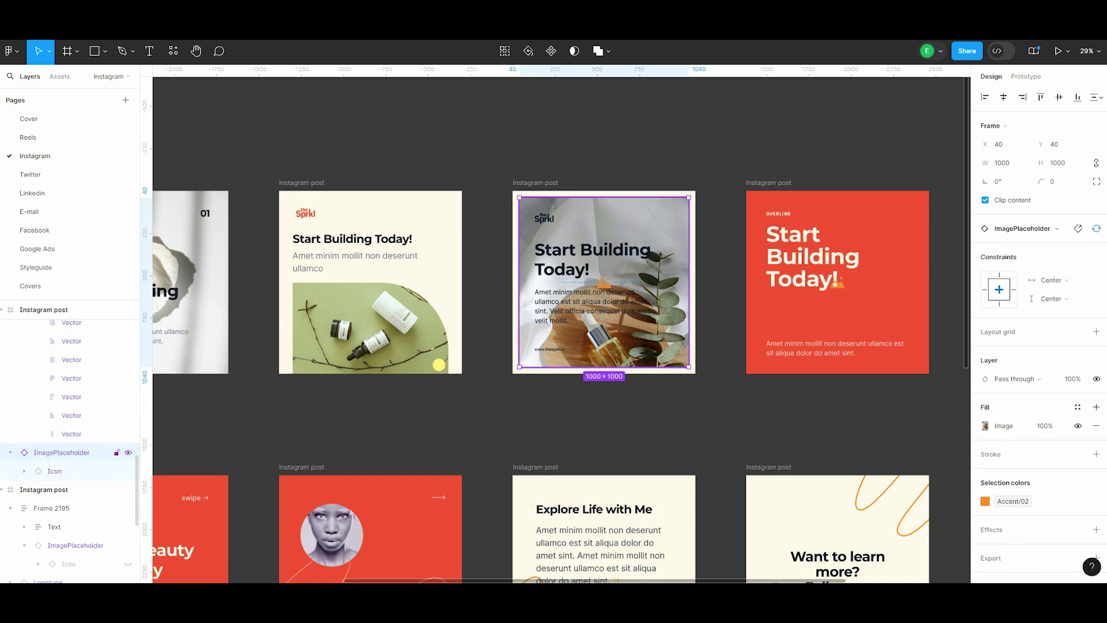
click(128, 471)
click(1095, 407)
click(985, 425)
key(Escape)
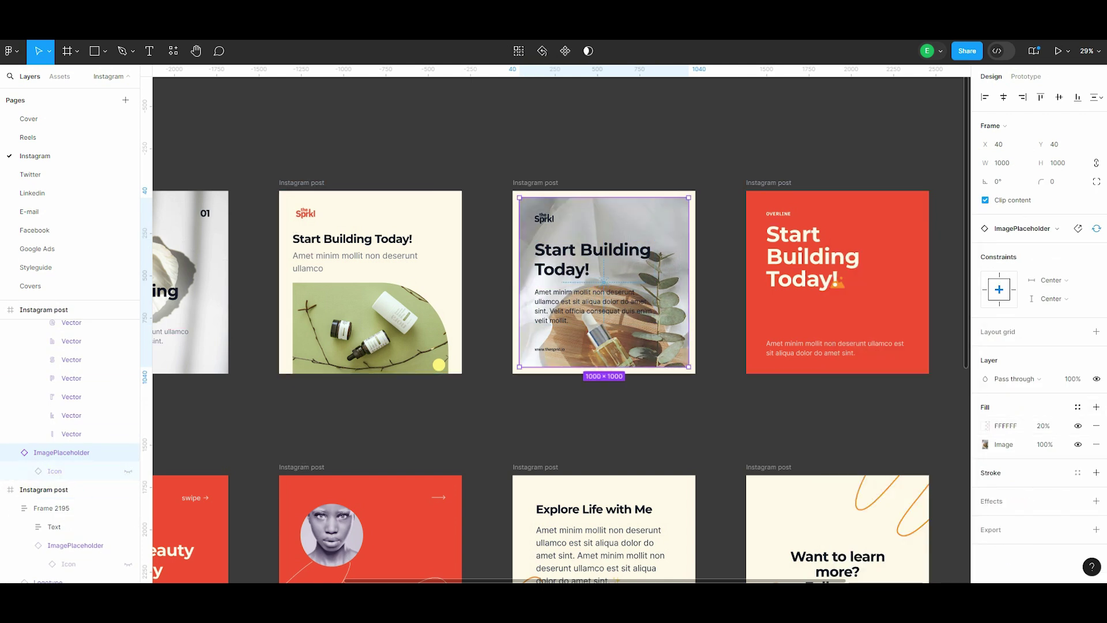
Step: Slightly raise the exposure of the fourth post's background photo
click(985, 444)
mouse_move(930, 447)
mouse_down()
mouse_move(948, 447)
mouse_move(936, 447)
mouse_up()
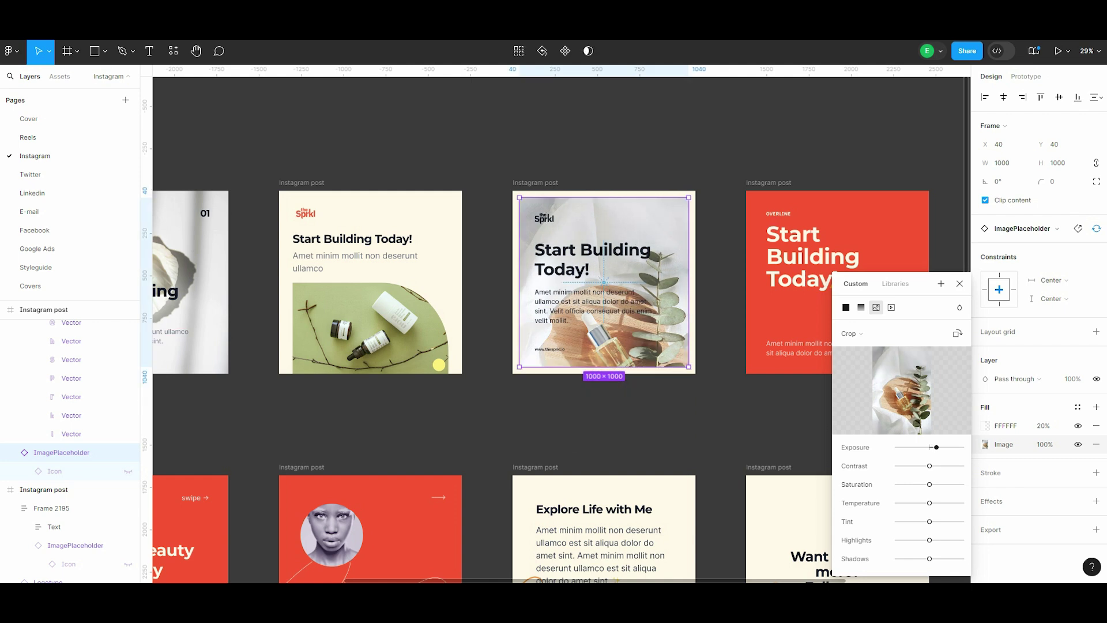
key(Escape)
key(Escape)
Step: Fill the fifth Instagram post's red image placeholder with the photo of an eye behind a large green leaf
scroll(652, 196, down, 3)
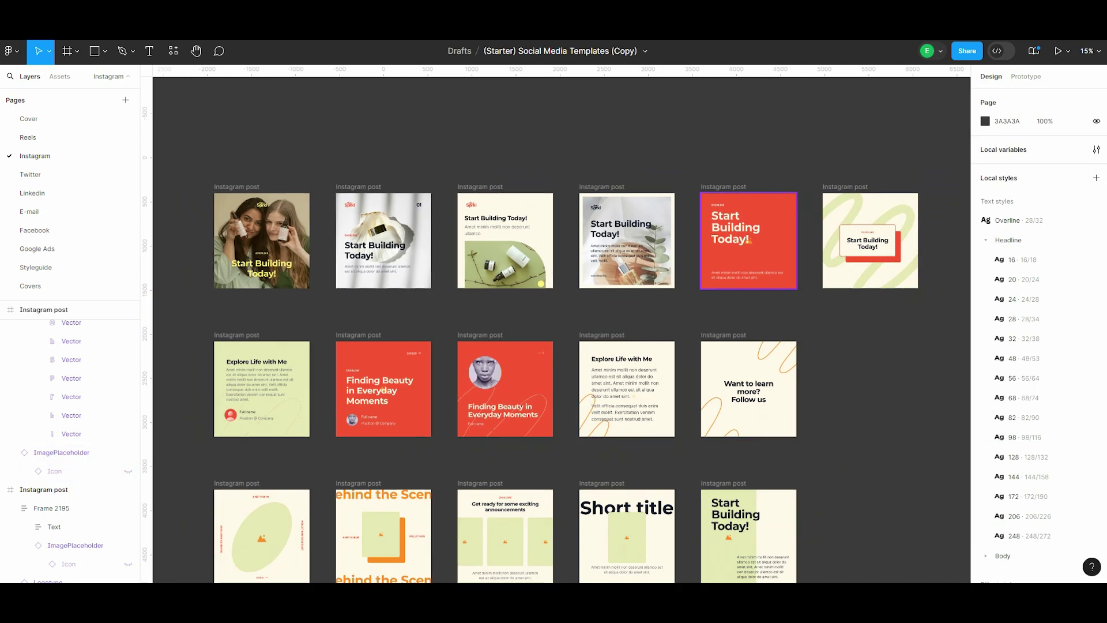
scroll(748, 240, up, 4)
click(676, 262)
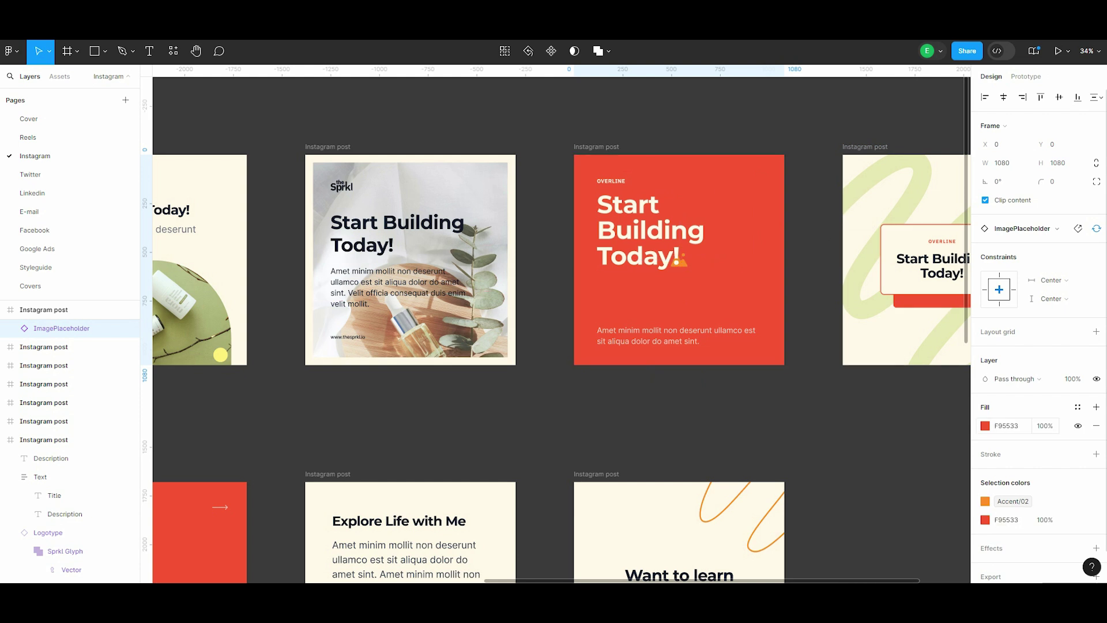
click(984, 426)
click(867, 274)
click(901, 356)
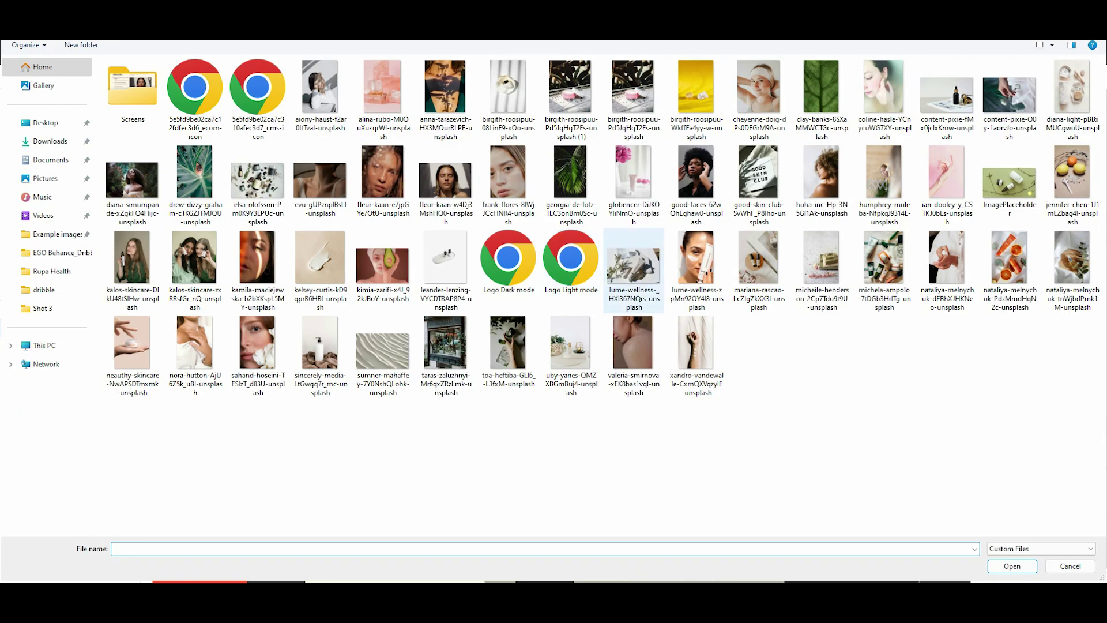
click(195, 173)
click(998, 566)
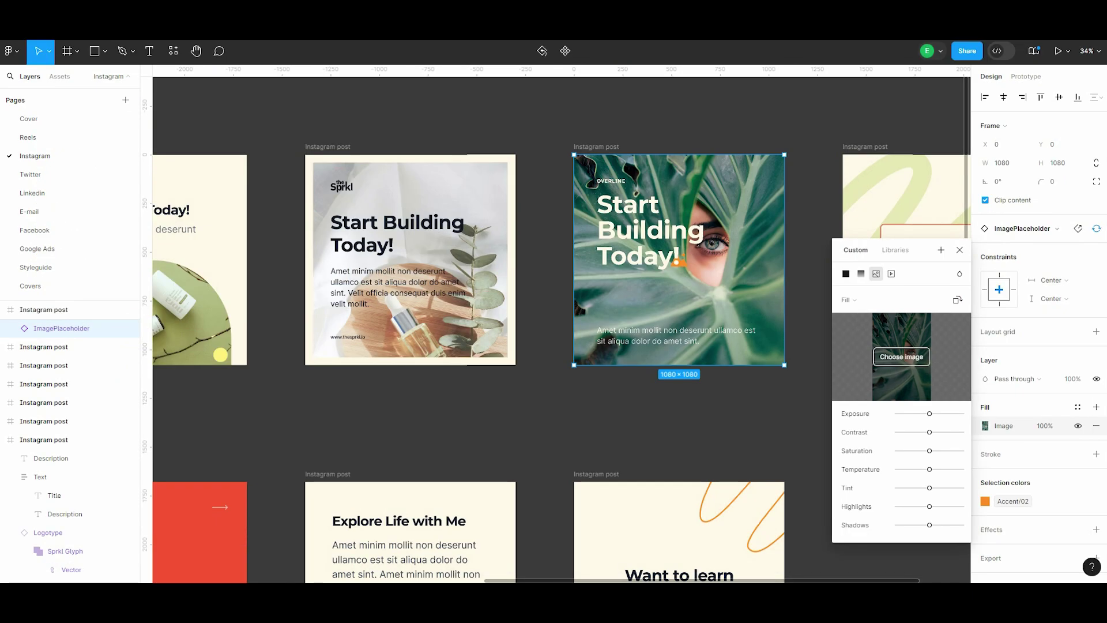
Step: Crop the fifth post's eye photo and shift it down within the frame, away from the title
click(847, 300)
click(859, 328)
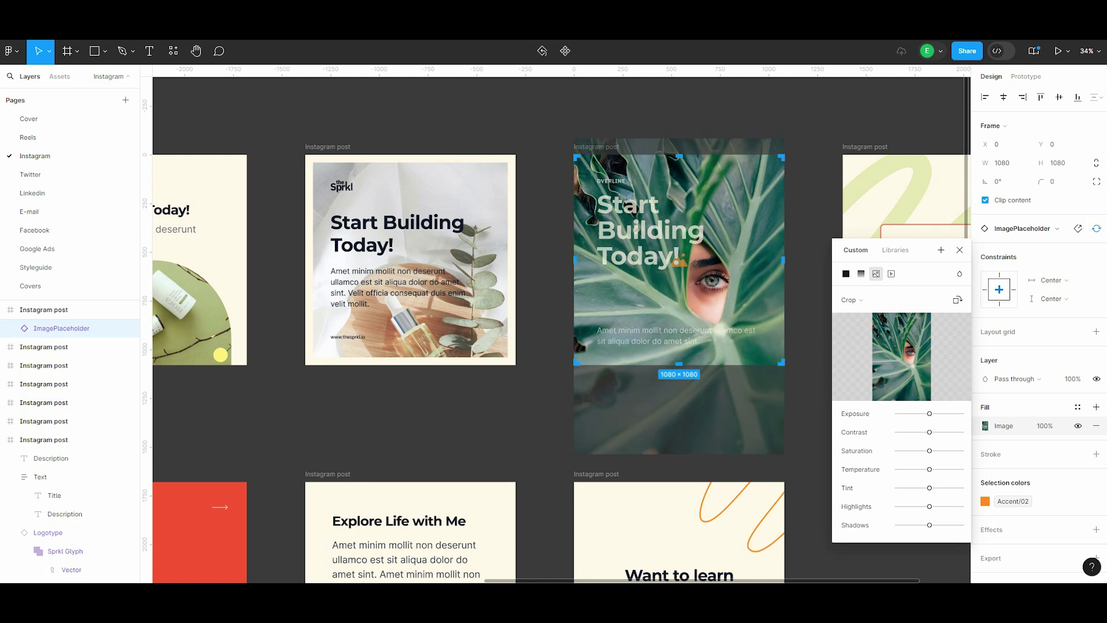
key(Escape)
key(Escape)
Step: Hide the placeholder icon inside the fifth post's image placeholder
click(10, 328)
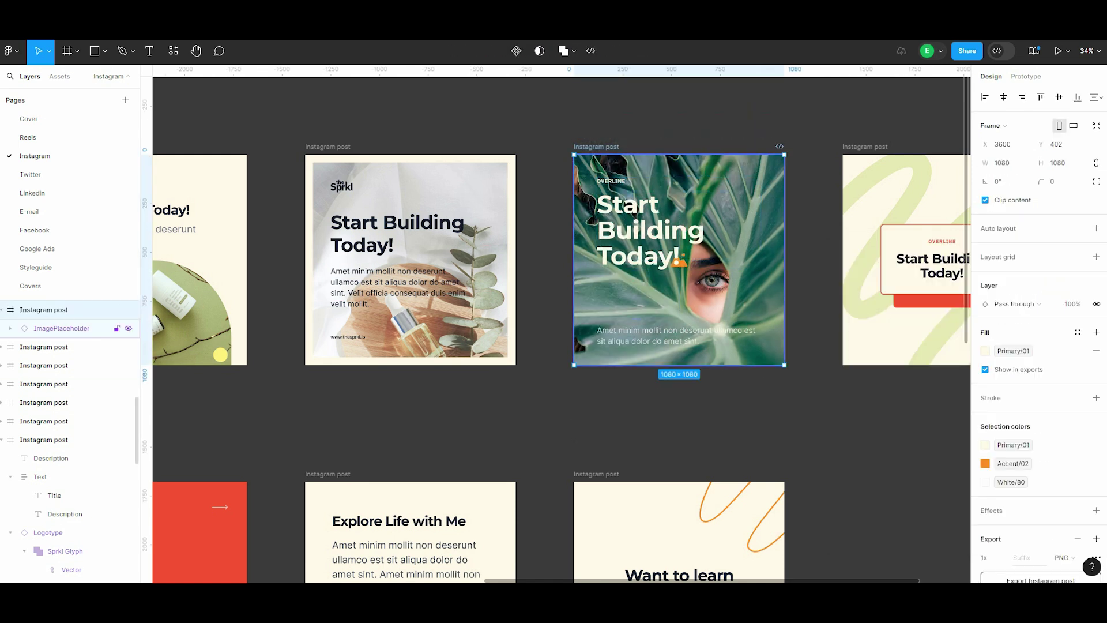
click(128, 347)
key(Escape)
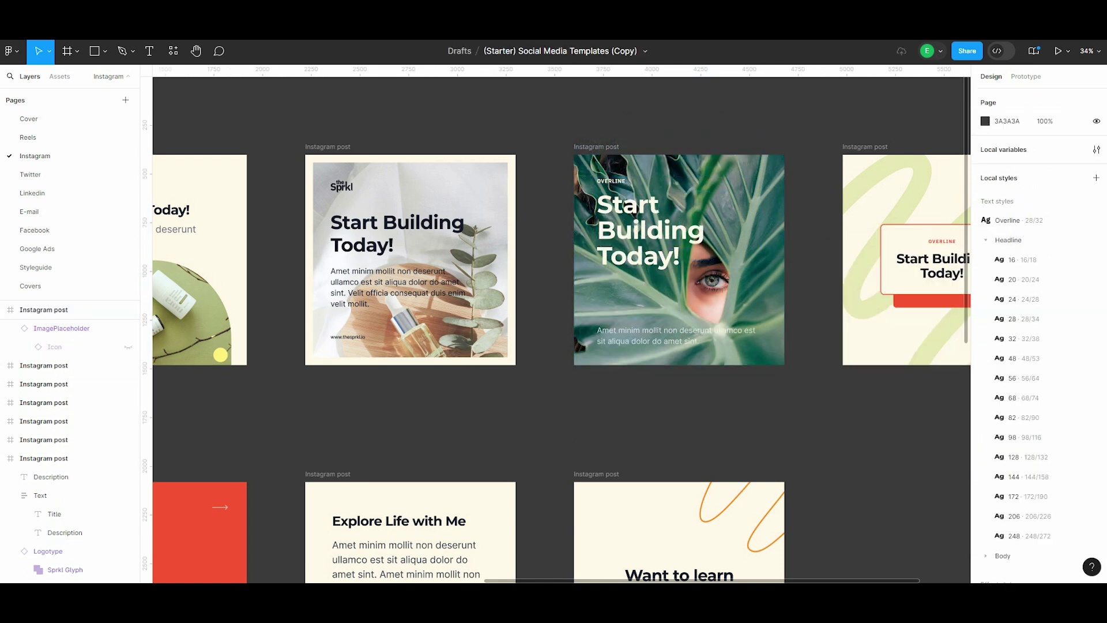
Step: Set the fifth post's frame fill to White/100
key(minus)
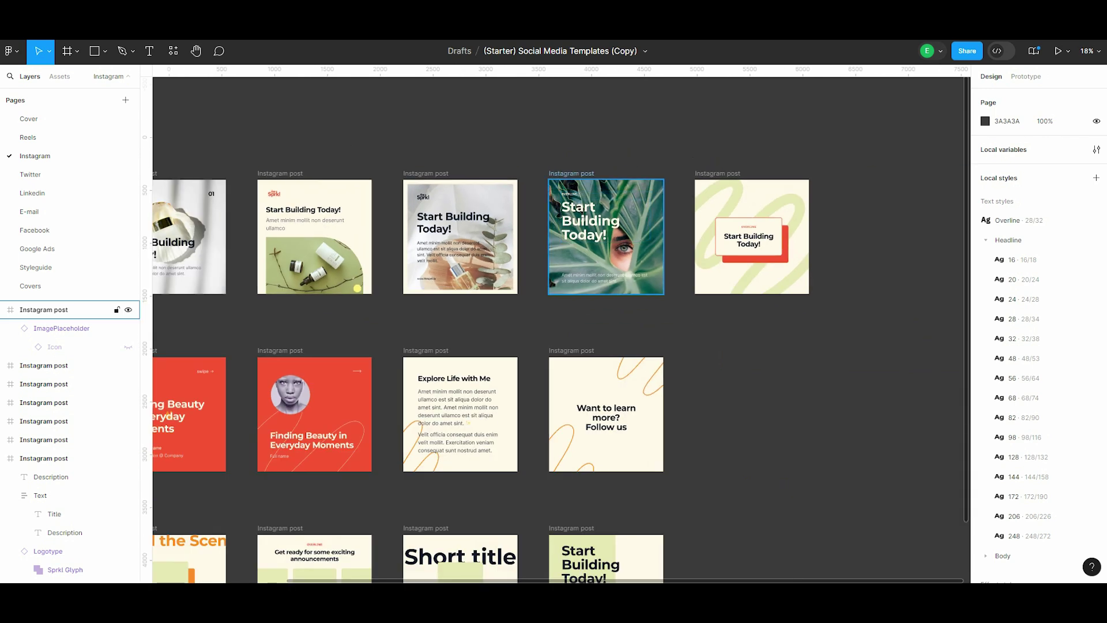
click(43, 310)
click(985, 351)
key(Escape)
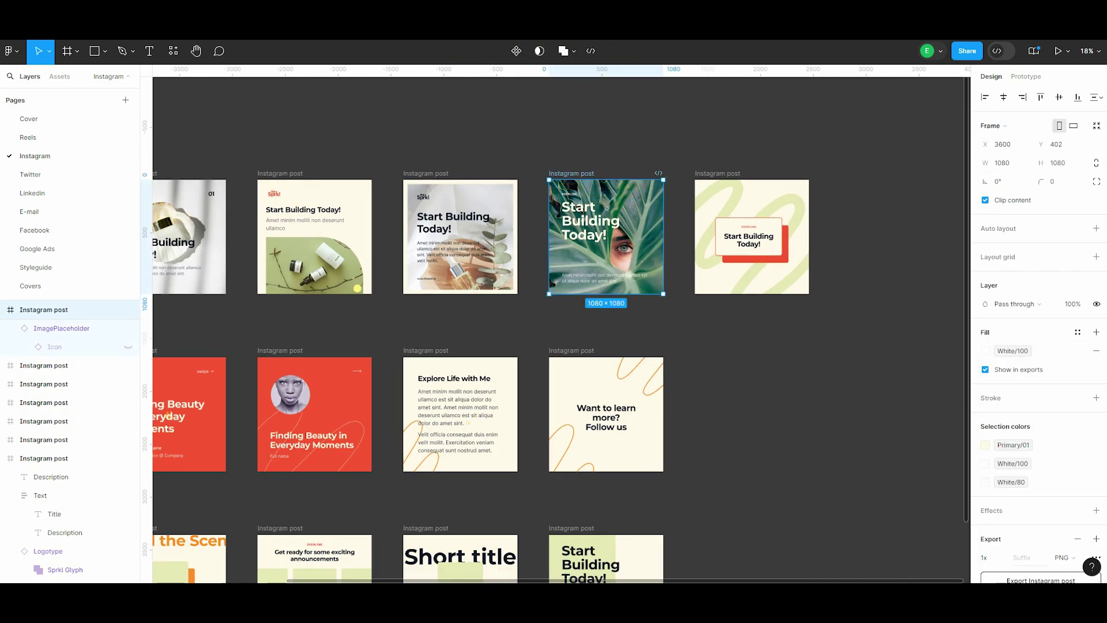
Step: Check the fifth post's title fill against the library colors
key(plus)
click(586, 221)
click(985, 322)
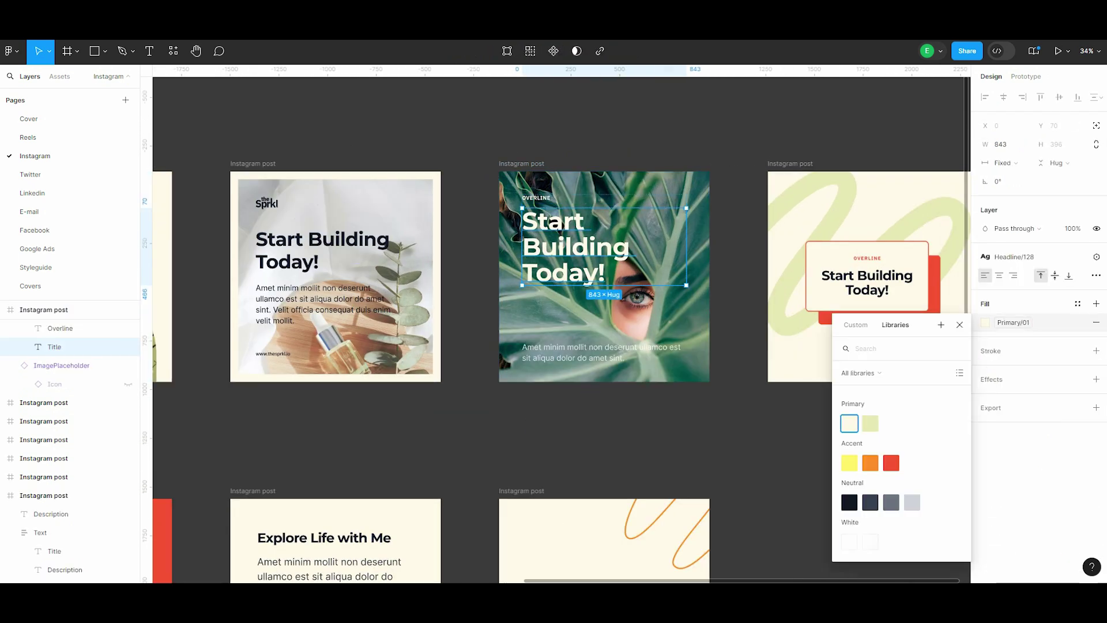
key(Escape)
key(Escape)
Step: Set the fourth post's frame fill to White/100 to whiten the border around its photo
key(minus)
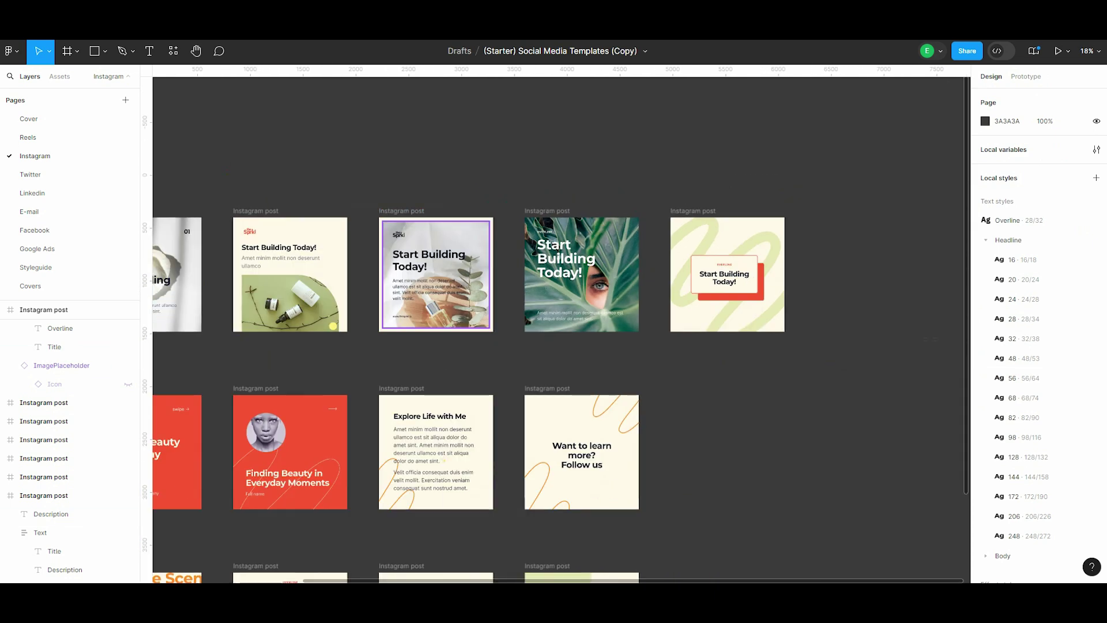
click(43, 495)
click(985, 350)
key(Escape)
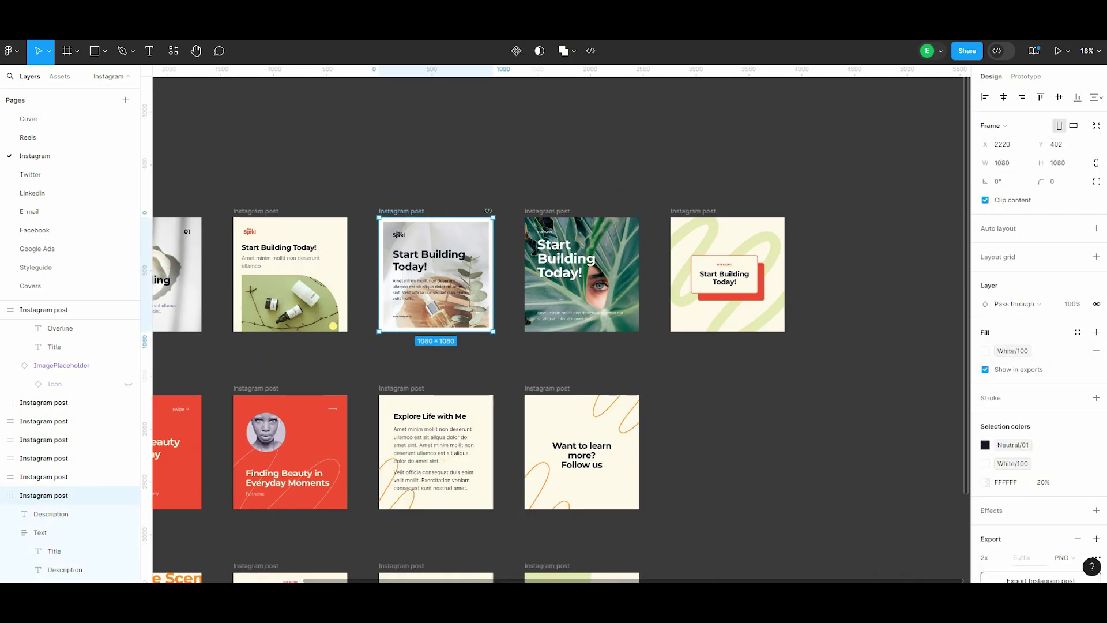
key(Escape)
Step: Recolor the curved line in the second row's first post to a stronger orange
scroll(720, 277, up, 2)
scroll(829, 208, down, 1)
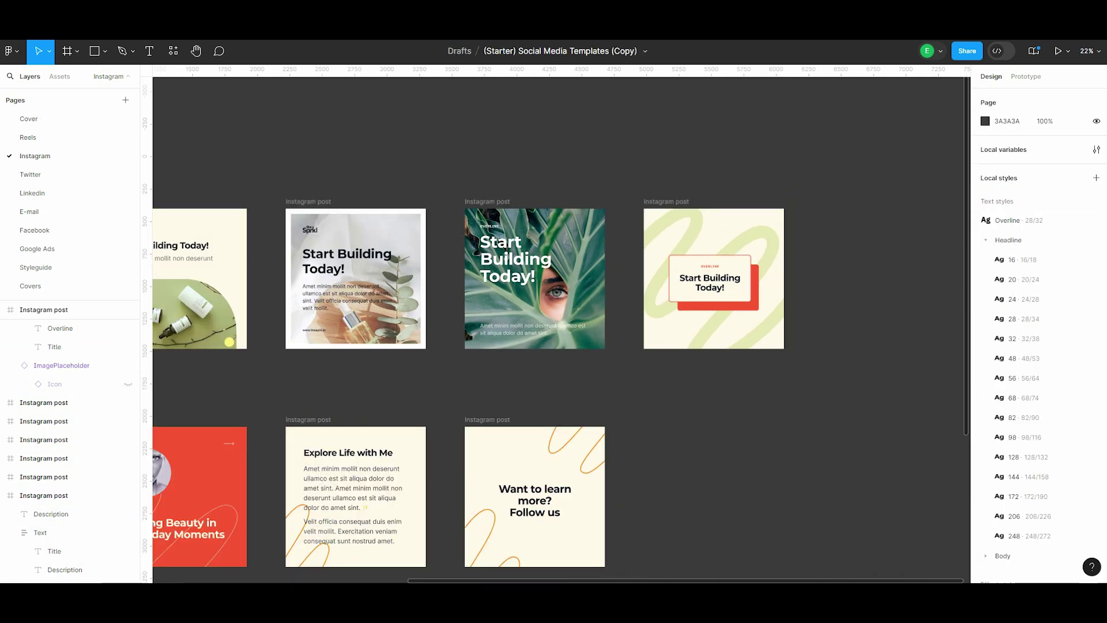
scroll(631, 321, down, 3)
scroll(631, 322, up, 5)
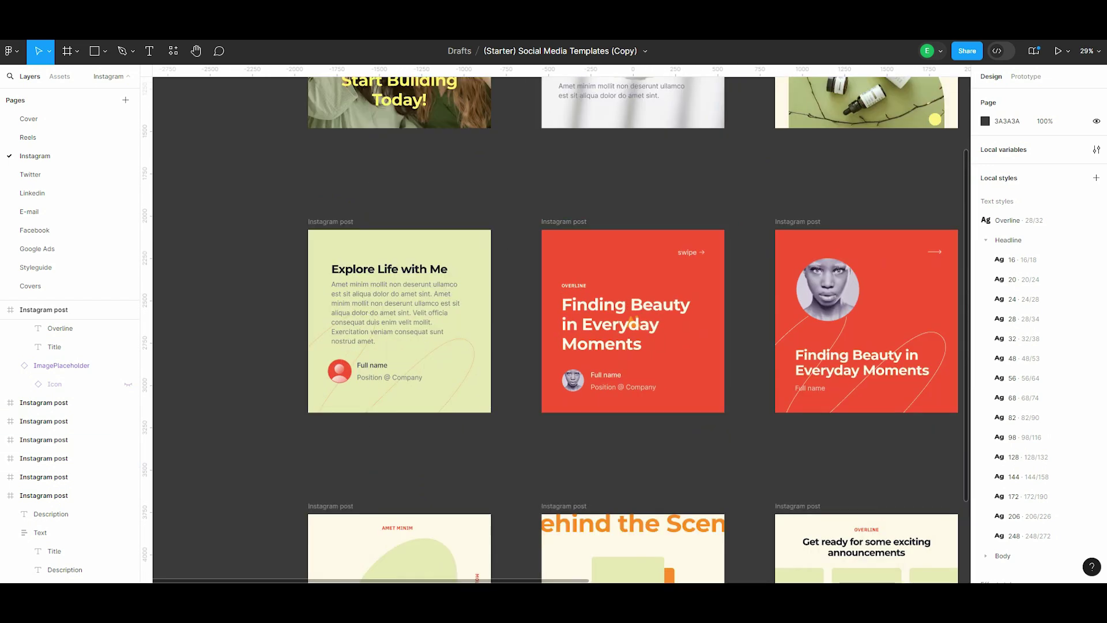
click(631, 321)
key(ctrl+v)
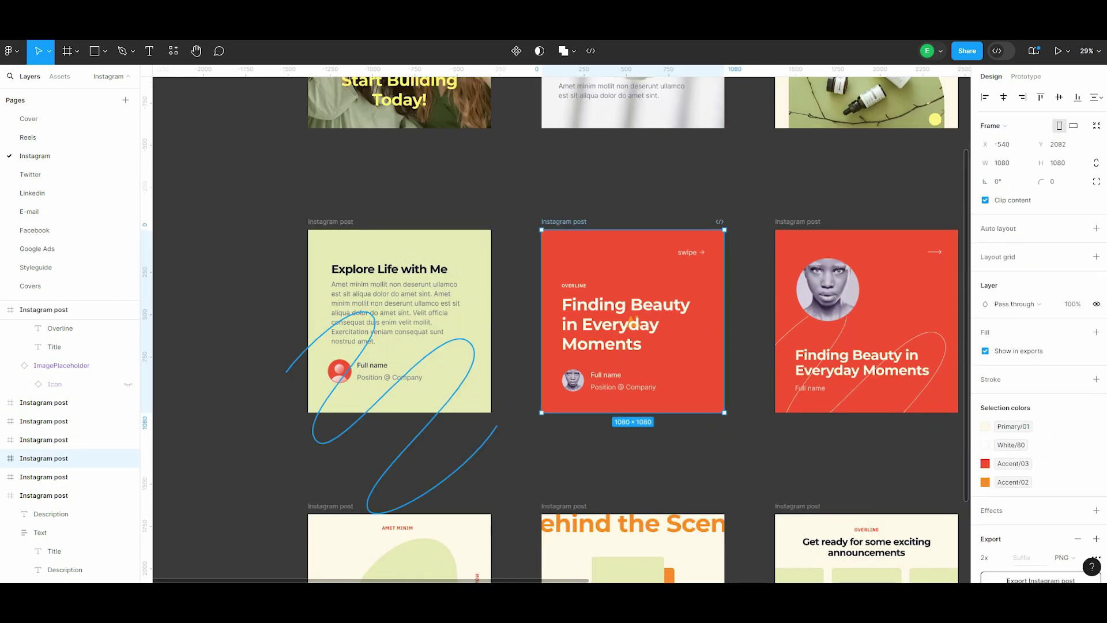
click(632, 322)
key(shift+Return)
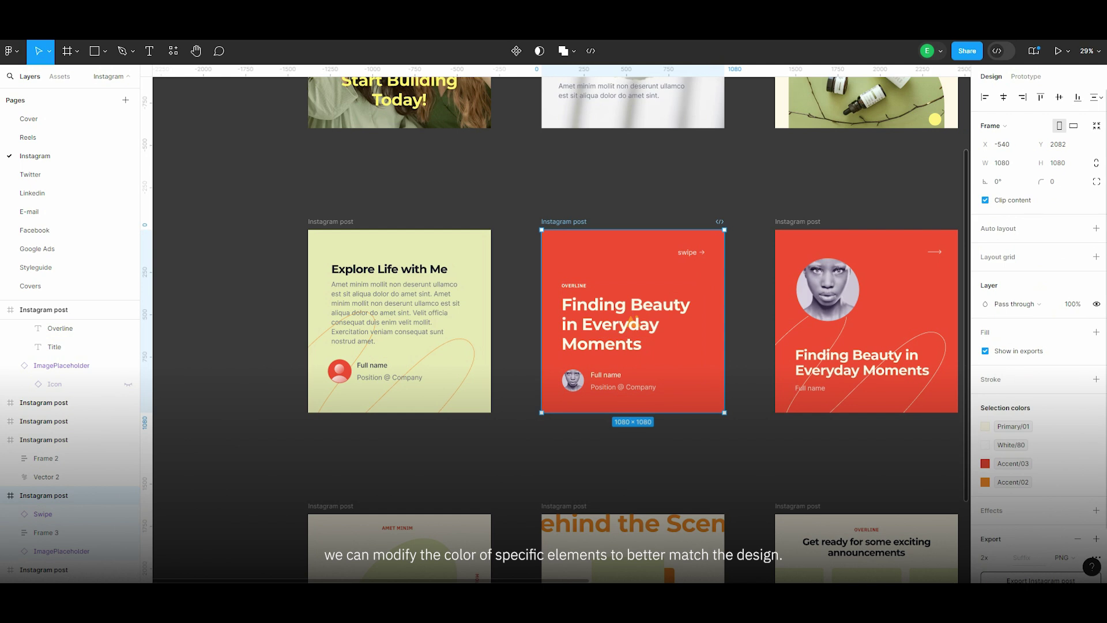
Step: Fill the image placeholder of the second row's second post with the wavy cream texture photo and raise its exposure slightly
click(61, 551)
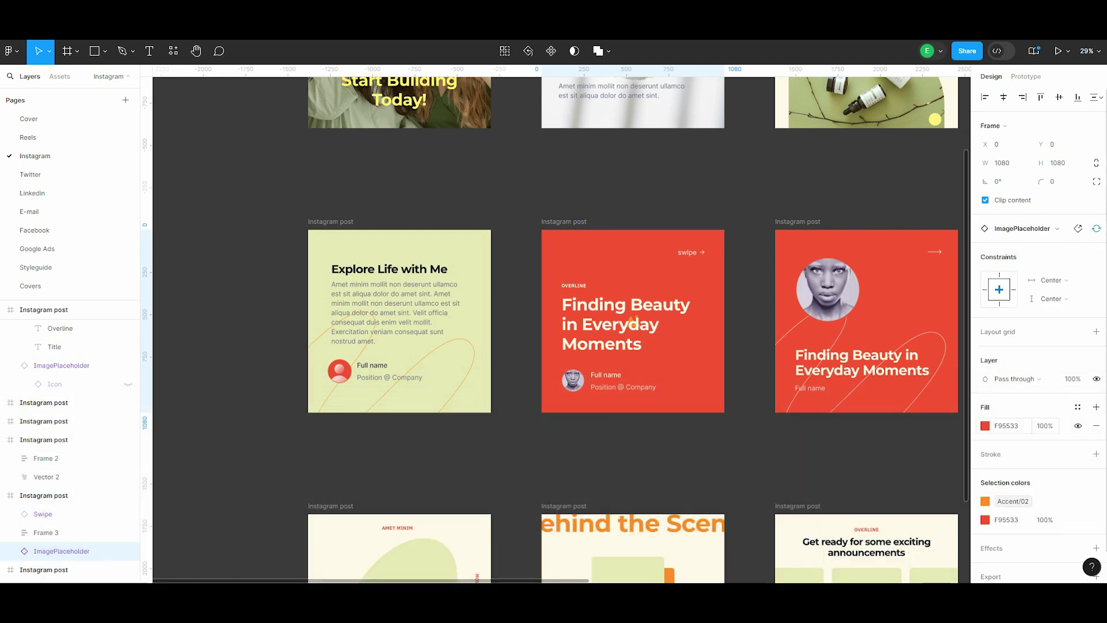
click(984, 425)
click(876, 273)
click(901, 356)
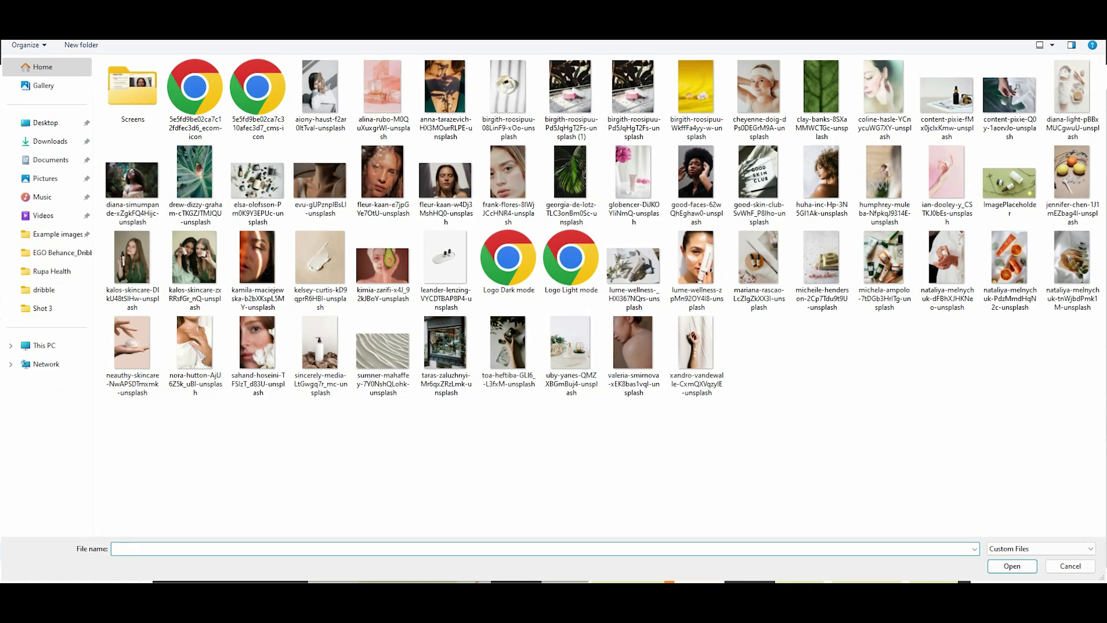
double_click(383, 355)
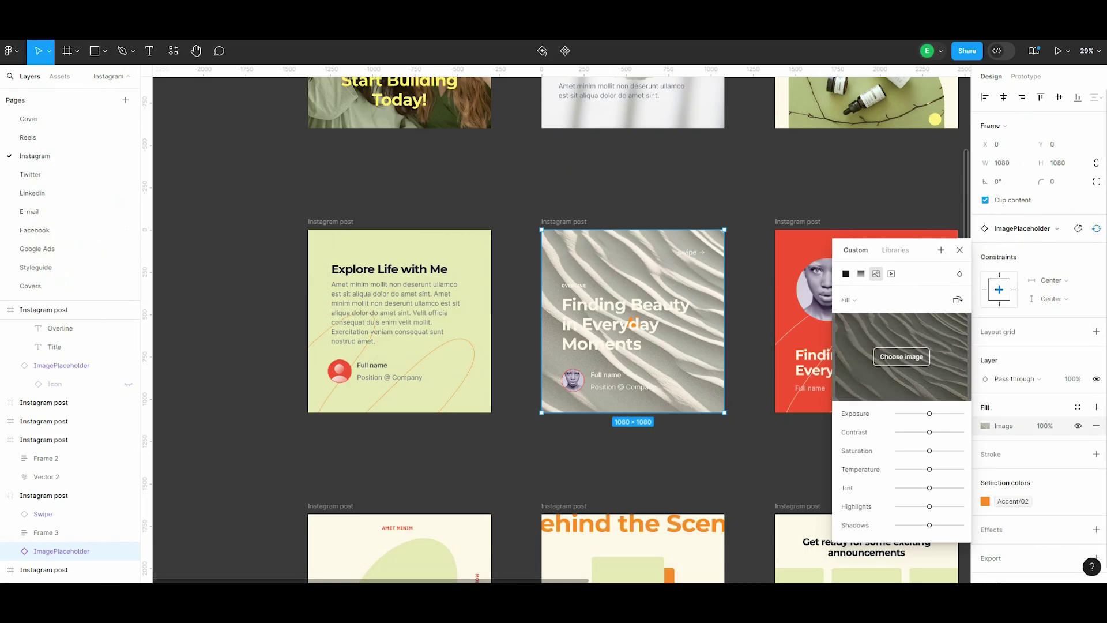
drag(929, 414, 938, 414)
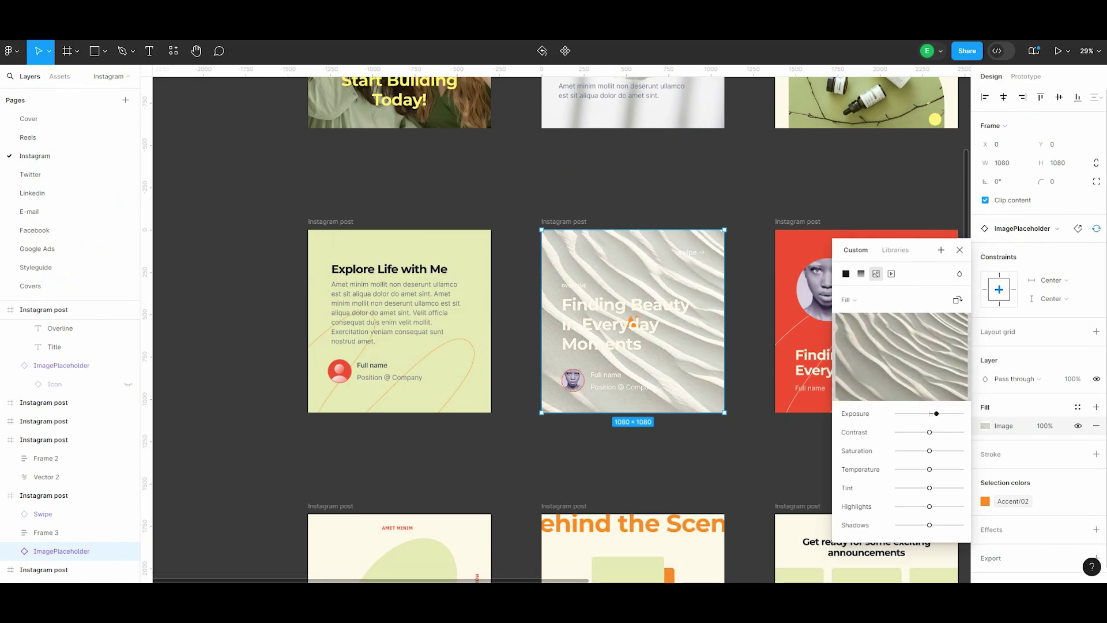
key(Escape)
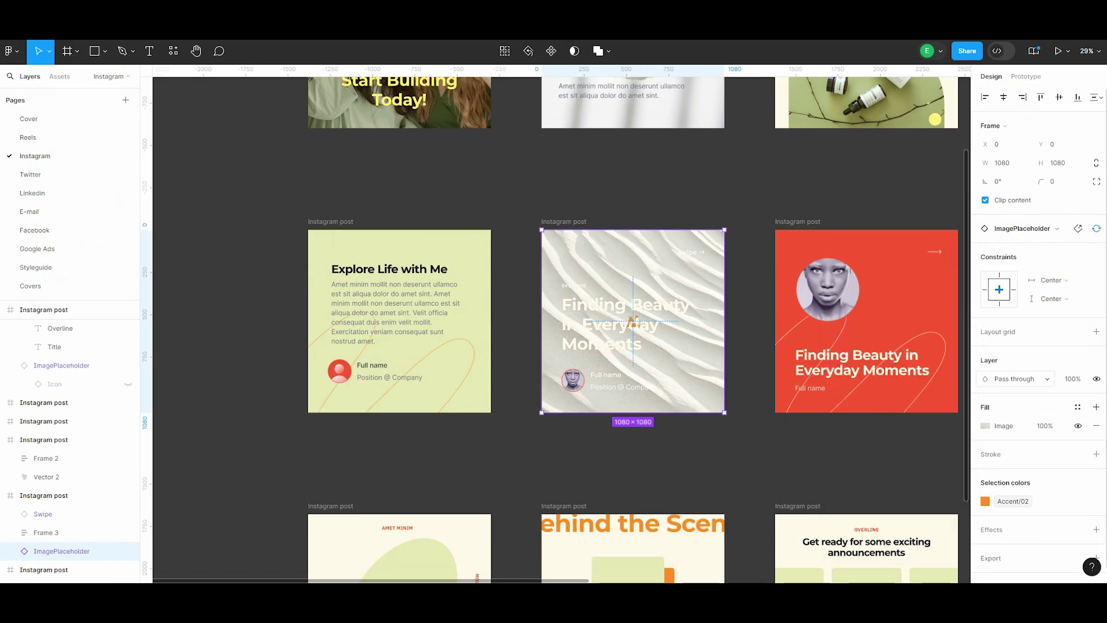
Step: Recolor the second-row second post's overline, title and full name to Neutral/01 and its position text to Neutral/02
click(46, 532)
click(985, 447)
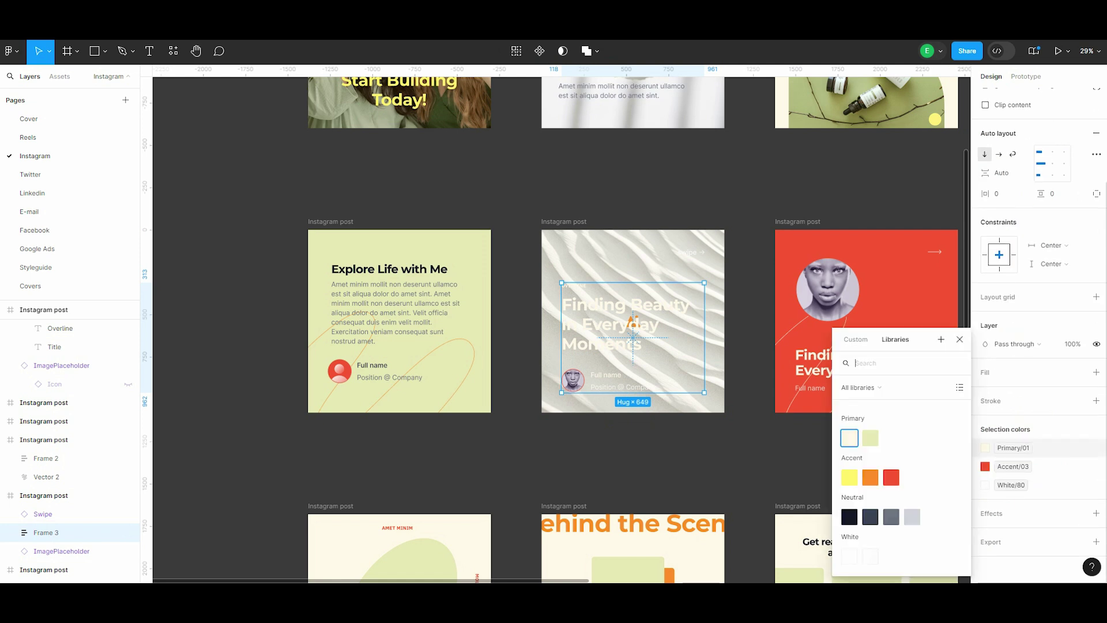
click(849, 517)
click(984, 485)
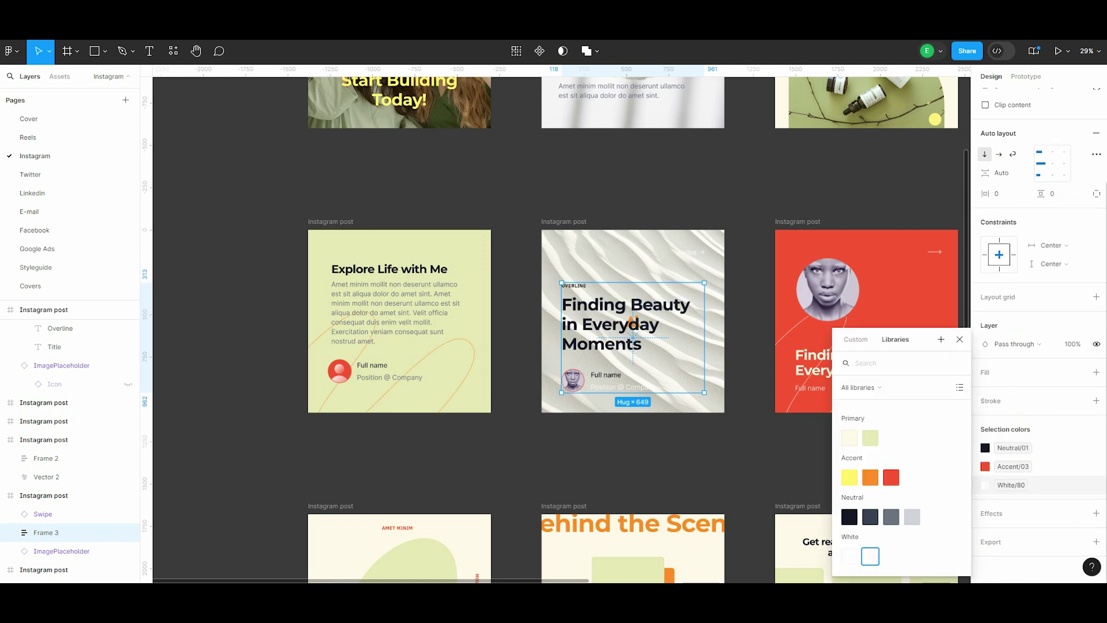
key(Escape)
Step: Remove the red Accent/03 outline from the texture post's avatar and hide its placeholder icon
click(608, 381)
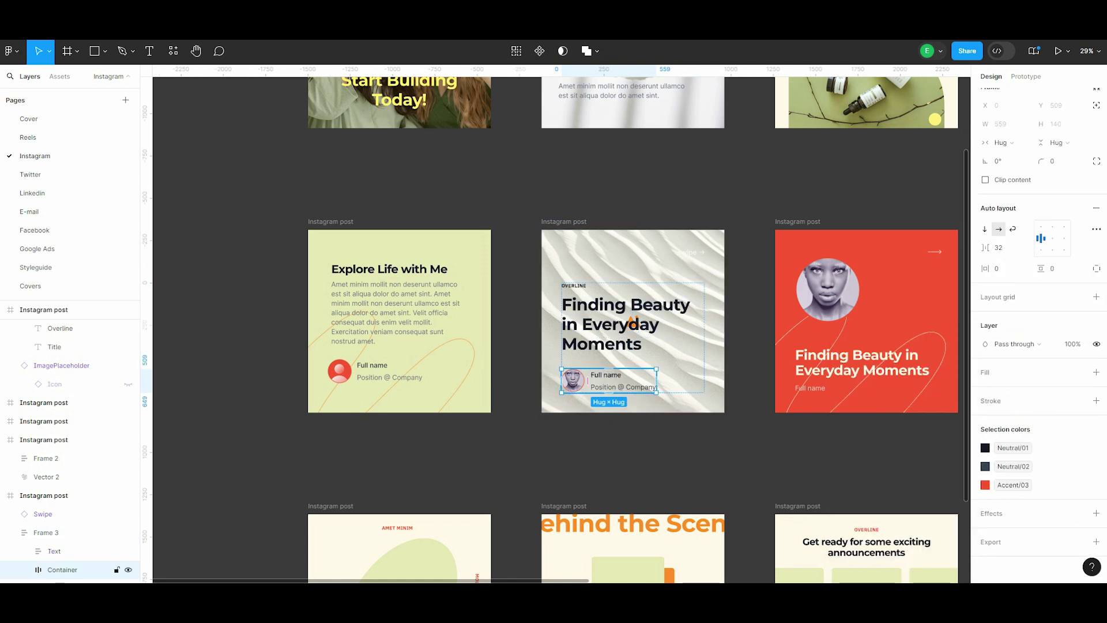
scroll(69, 438, down, 3)
click(44, 341)
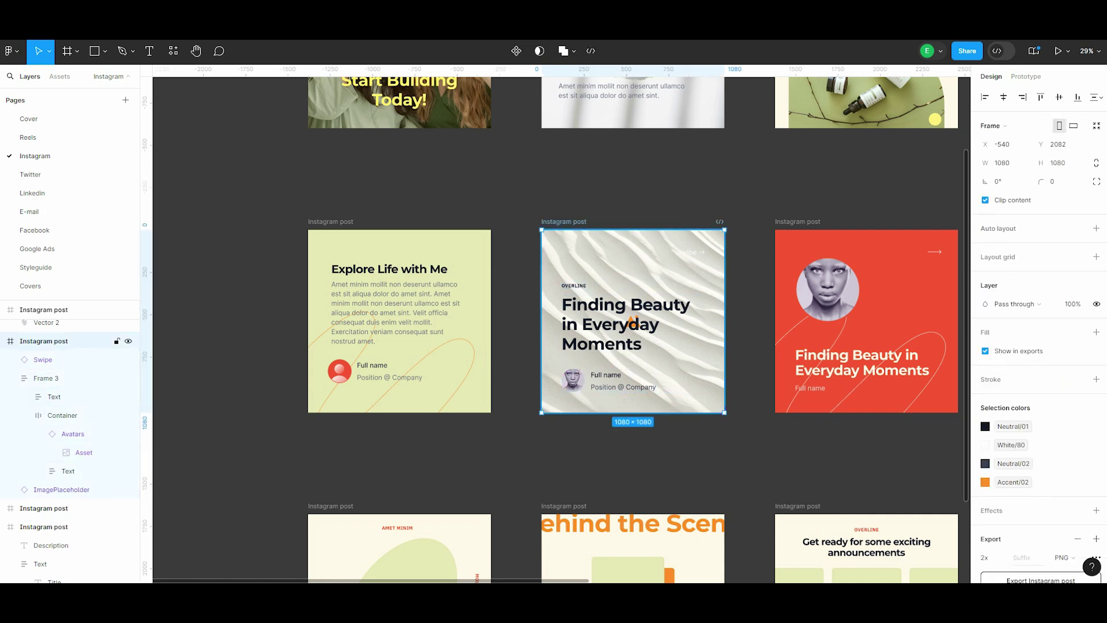
key(Escape)
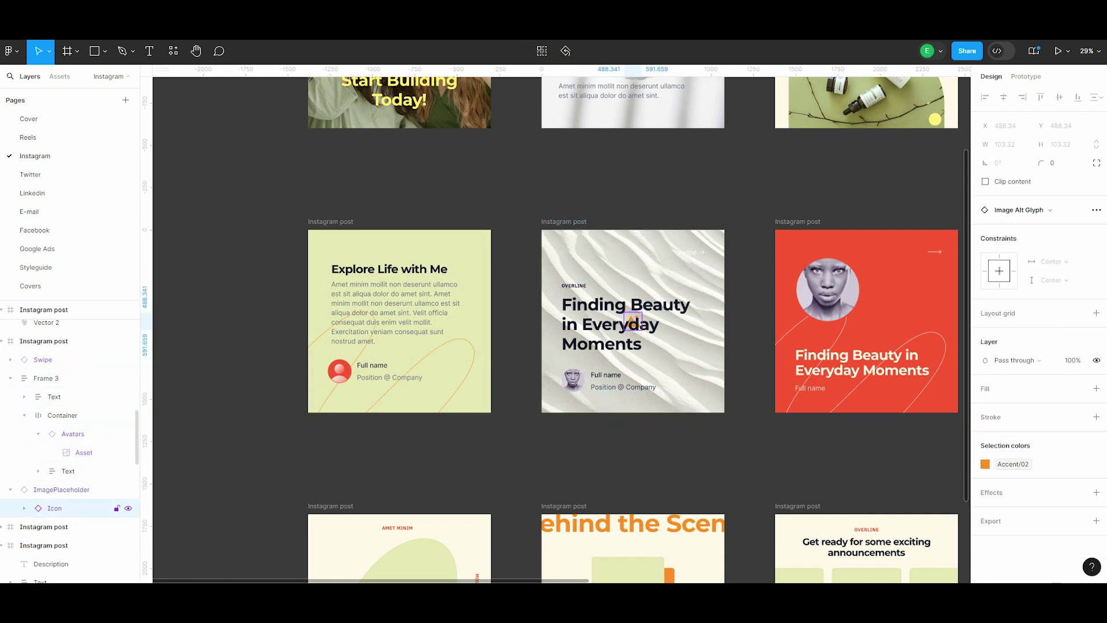
scroll(260, 332, down, 2)
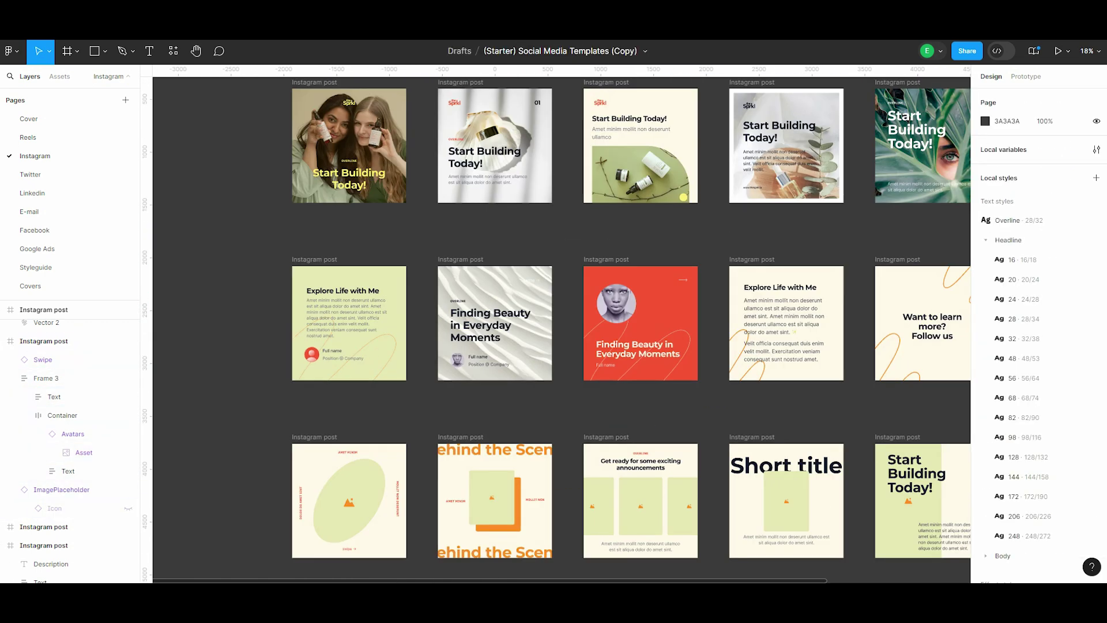
Step: Set the background of the second row's first post to the cream Primary/01 color
click(43, 309)
click(1013, 369)
key(ctrl+z)
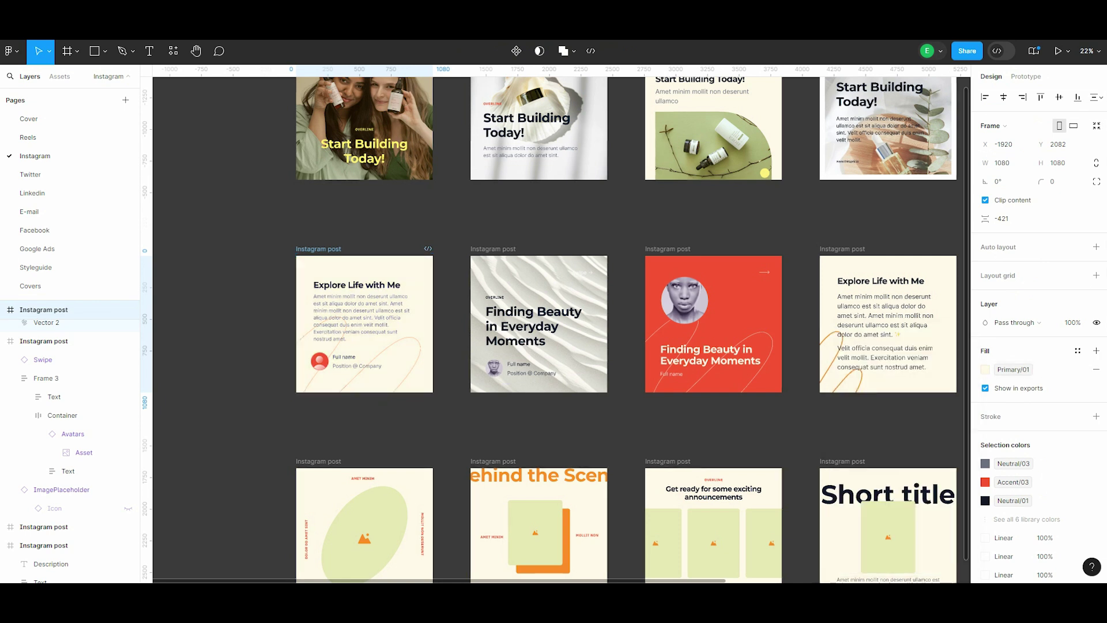
key(Escape)
Step: Change the red background of the second row's third post to Primary/01
scroll(713, 324, up, 3)
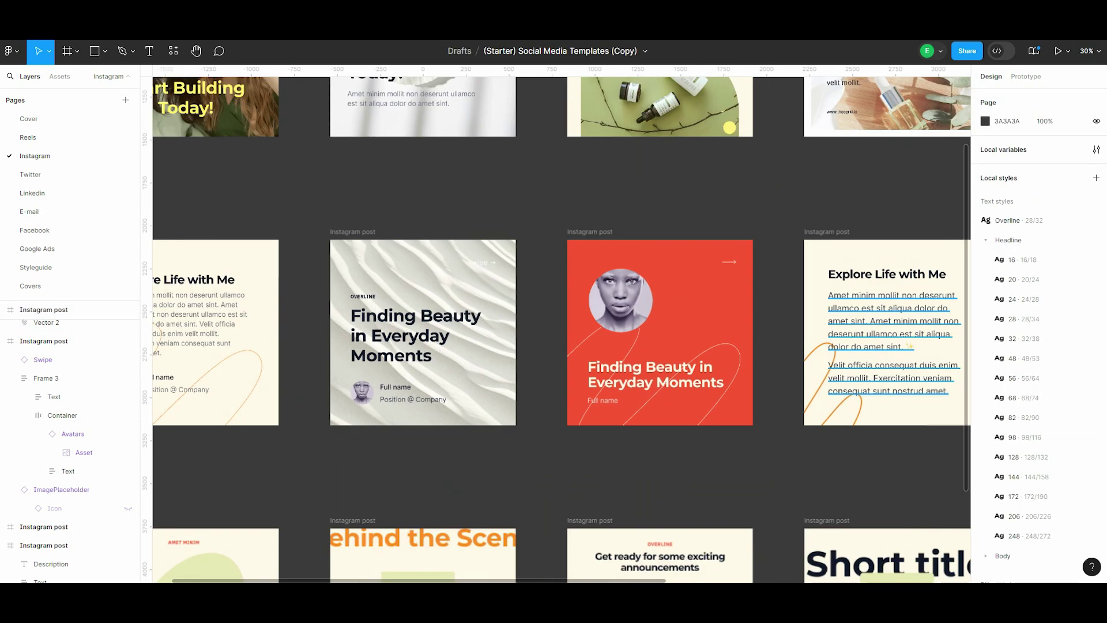
click(713, 323)
click(984, 426)
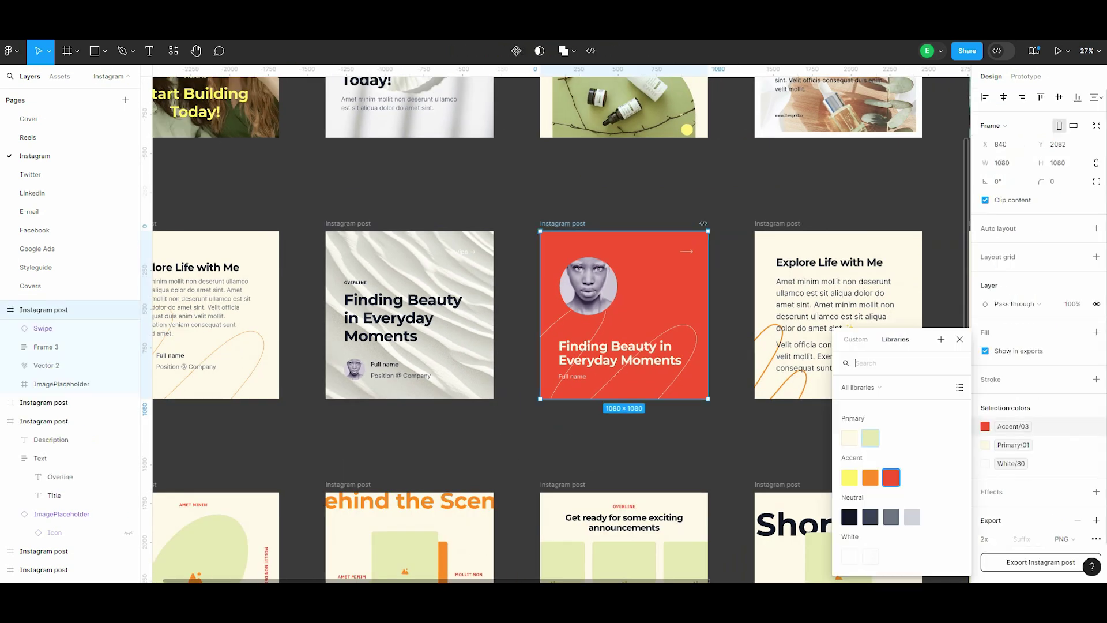
key(ctrl+z)
Step: Recolor the second-row third post's title to Neutral/01 and its full name text to Neutral/02
scroll(1038, 346, down, 2)
click(984, 466)
click(848, 517)
click(984, 484)
click(871, 515)
Step: Remove the outline from the third post's avatar and recolor its curved line to the orange Accent/02
click(588, 285)
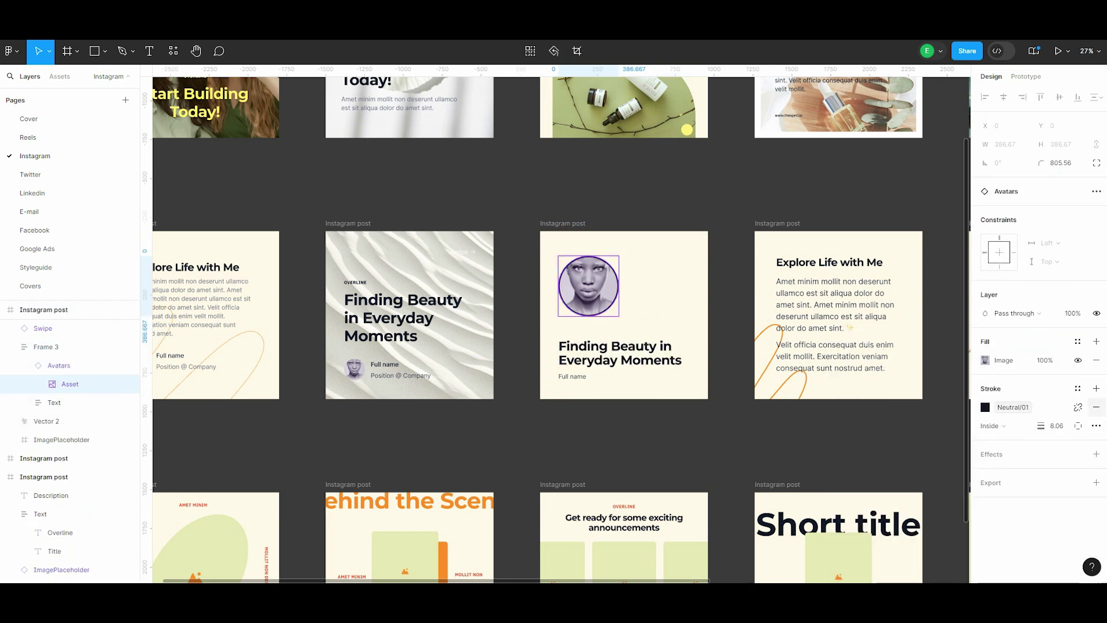
click(663, 242)
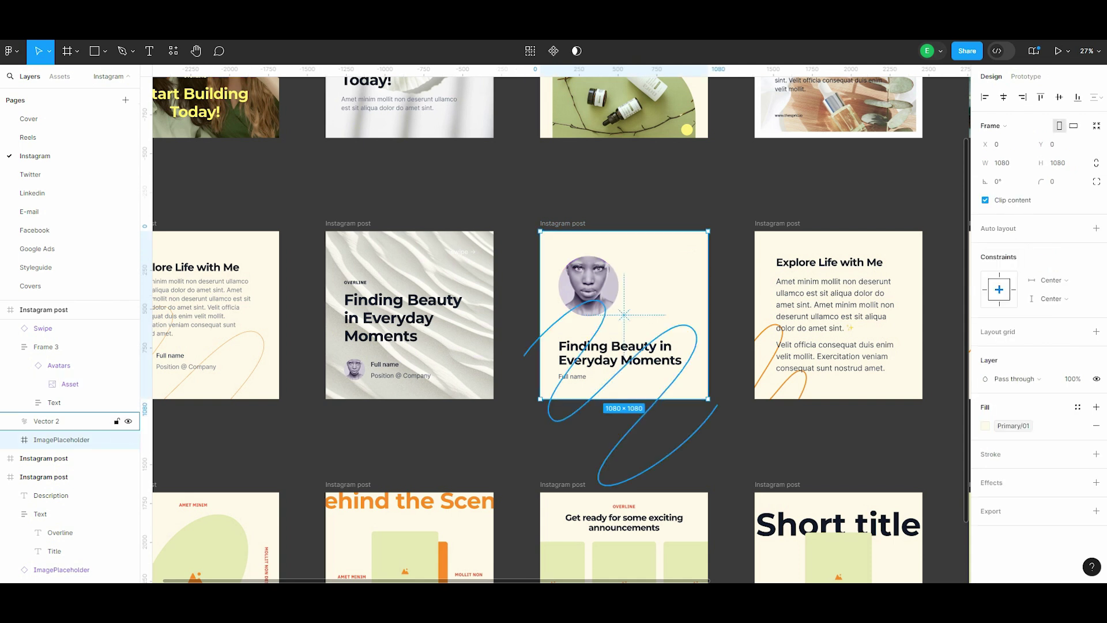
click(622, 370)
click(985, 360)
key(Escape)
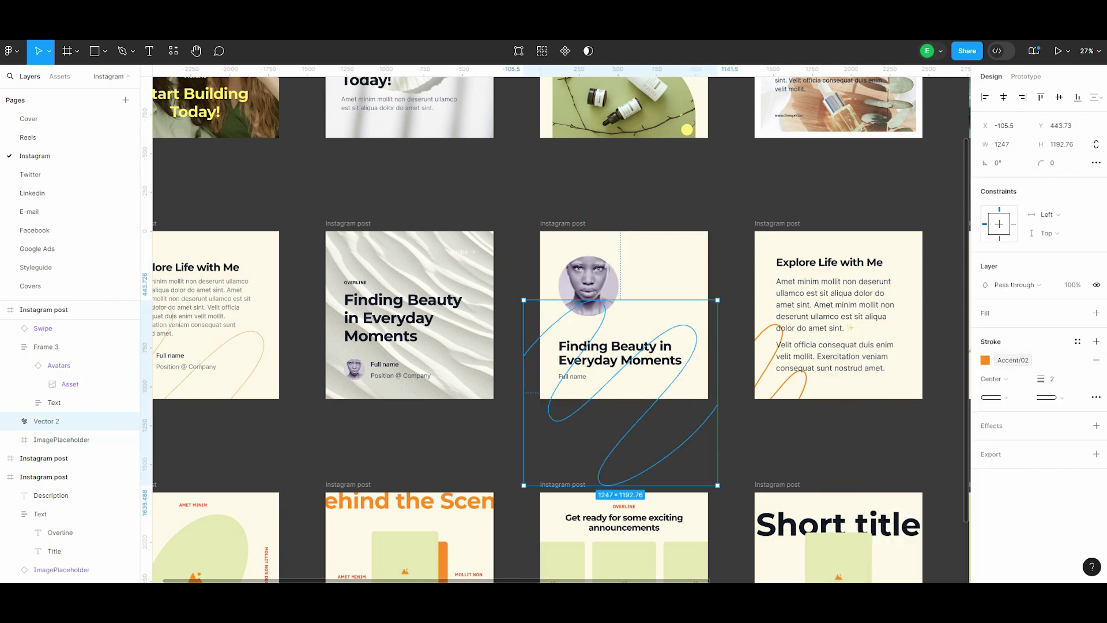
key(Escape)
click(47, 420)
key(Escape)
Step: Set the background of the second row's "Want to learn more? Follow us" post to the light green Primary color
scroll(559, 323, down, 3)
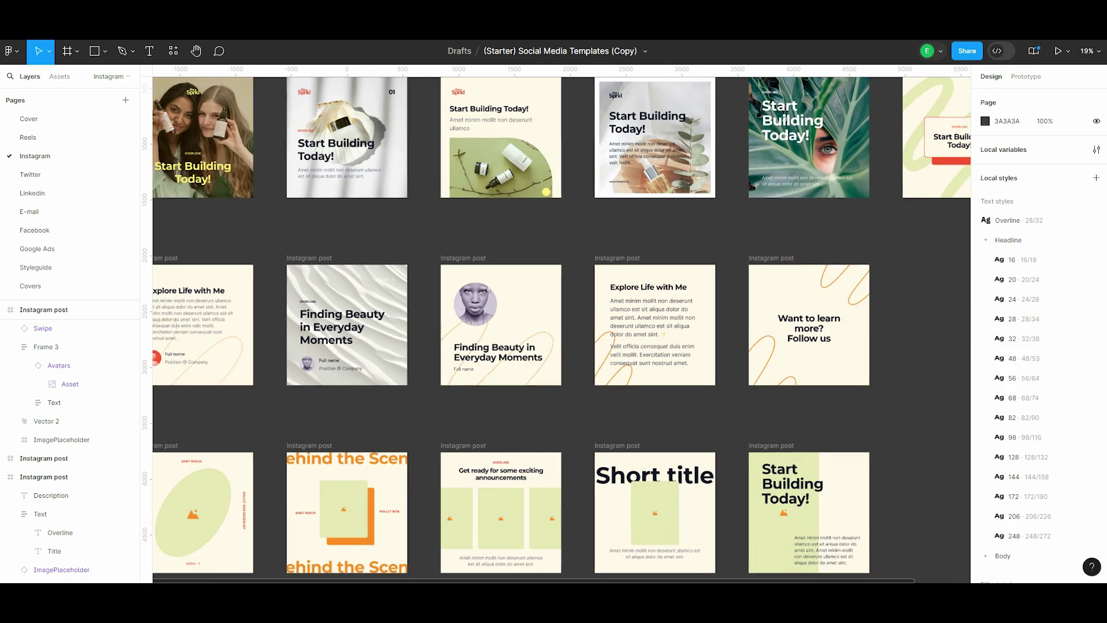
scroll(688, 337, up, 3)
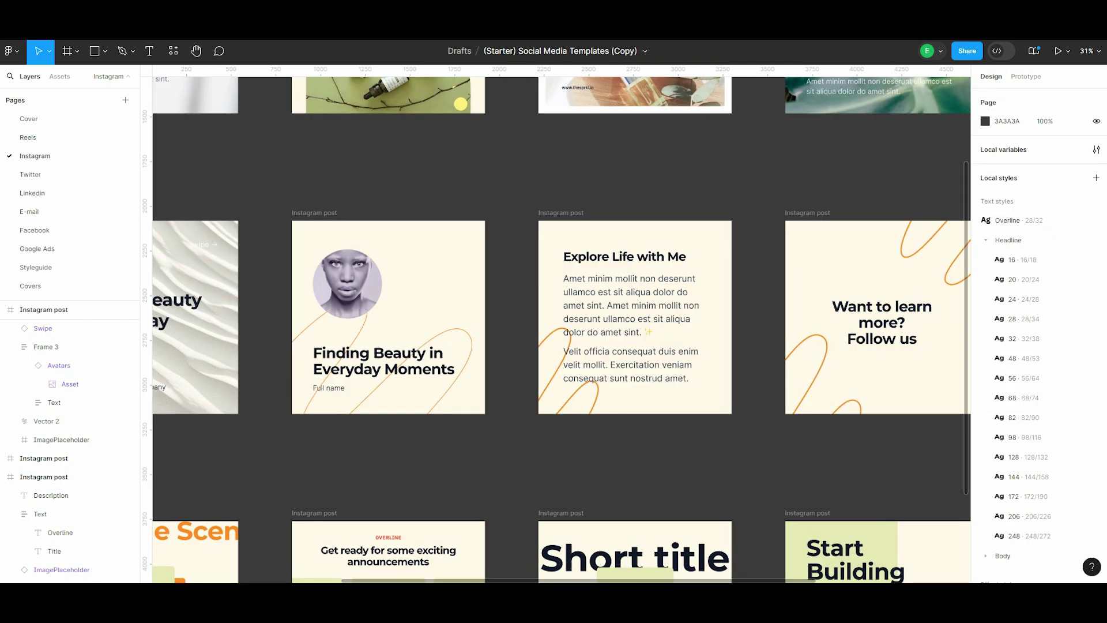
key(shift+1)
click(780, 345)
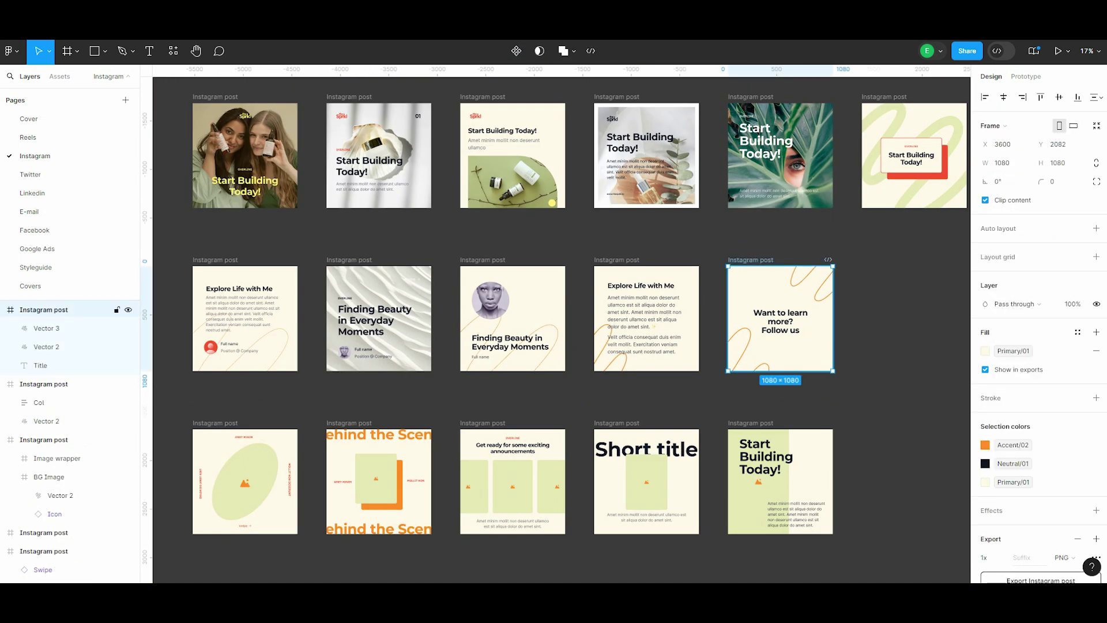
click(985, 351)
click(870, 438)
key(Escape)
key(Escape)
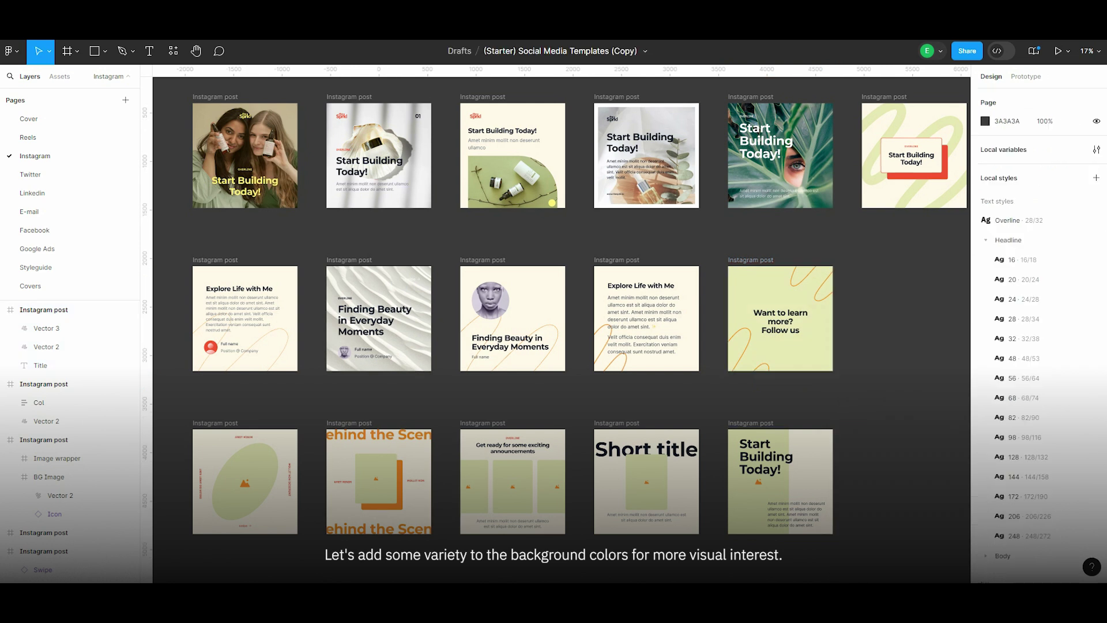
Step: Remove the image icon from the oval placeholder in the third row's first post and select its mask group
scroll(870, 302, down, 2)
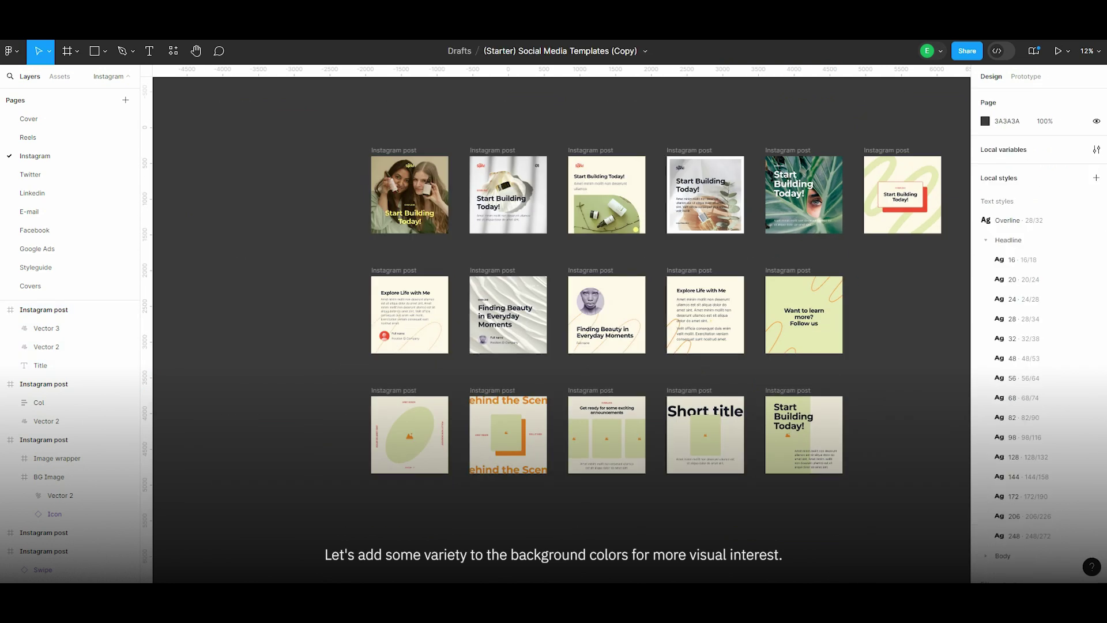
scroll(403, 439, up, 5)
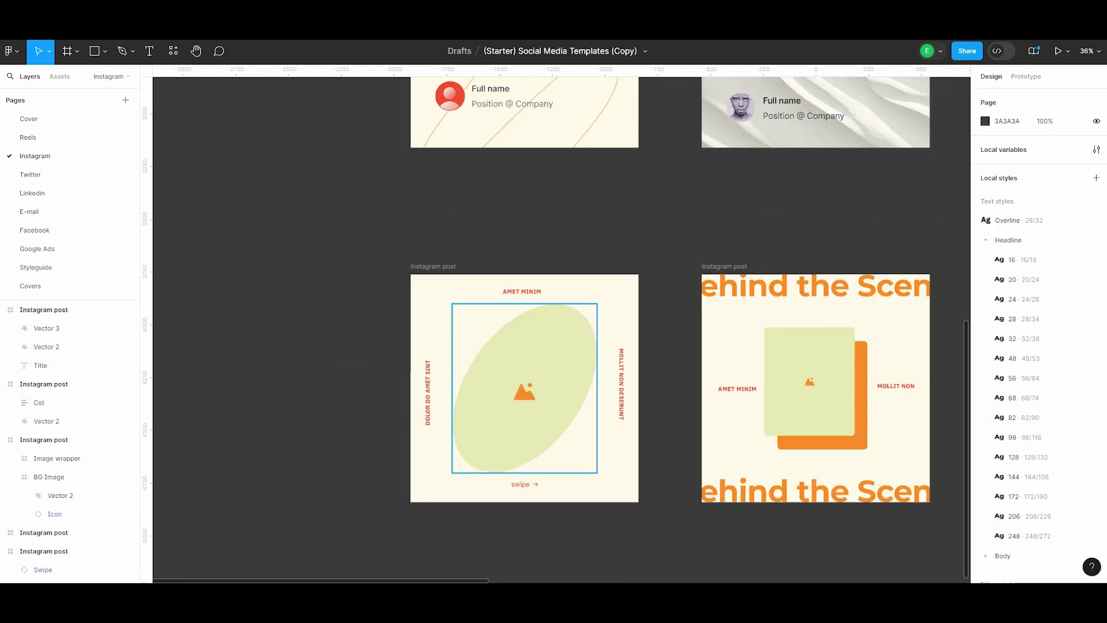
double_click(524, 392)
key(Delete)
click(57, 452)
click(65, 490)
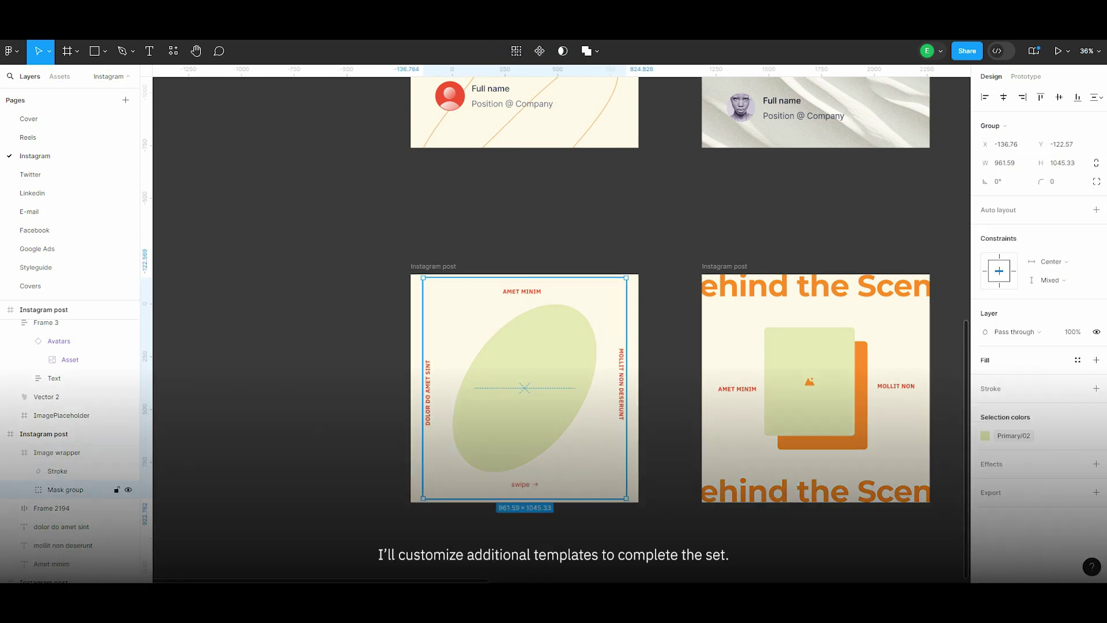
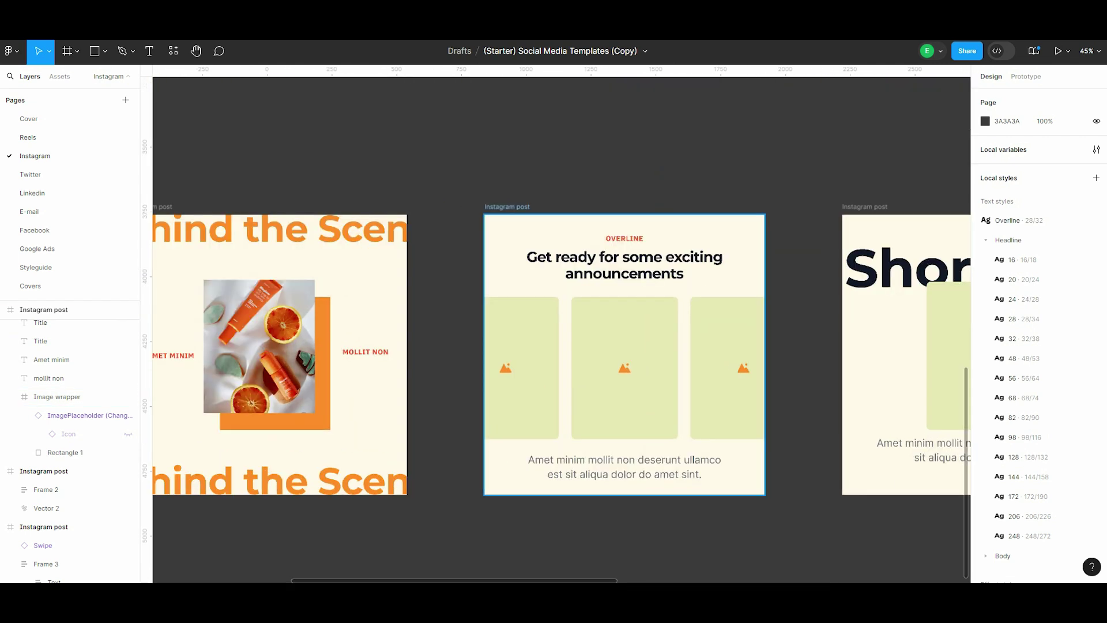
Step: Set the corner radius of the three image placeholders in the "Get ready for some exciting announcements" post to 0
ctrl+click(624, 368)
ctrl+shift+click(727, 368)
ctrl+shift+click(521, 367)
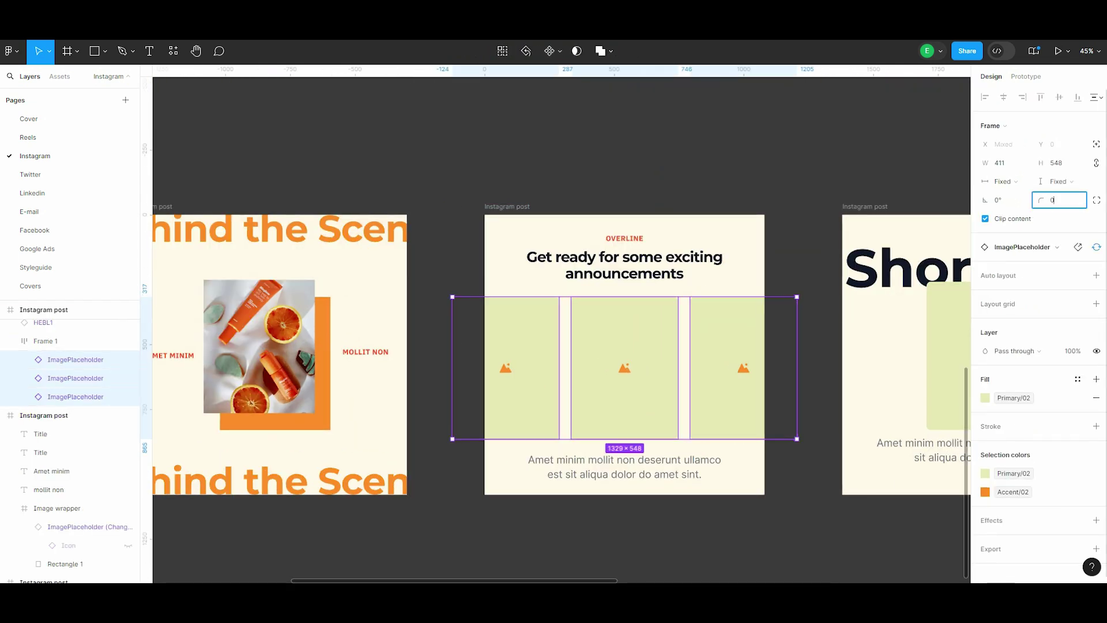
Step: Hide the icons inside all three image placeholders of the announcements post
ctrl+click(624, 367)
key(Escape)
key(ctrl+shift+h)
key(Escape)
key(Escape)
ctrl+click(743, 367)
key(ctrl+shift+h)
key(Escape)
key(Escape)
ctrl+click(505, 367)
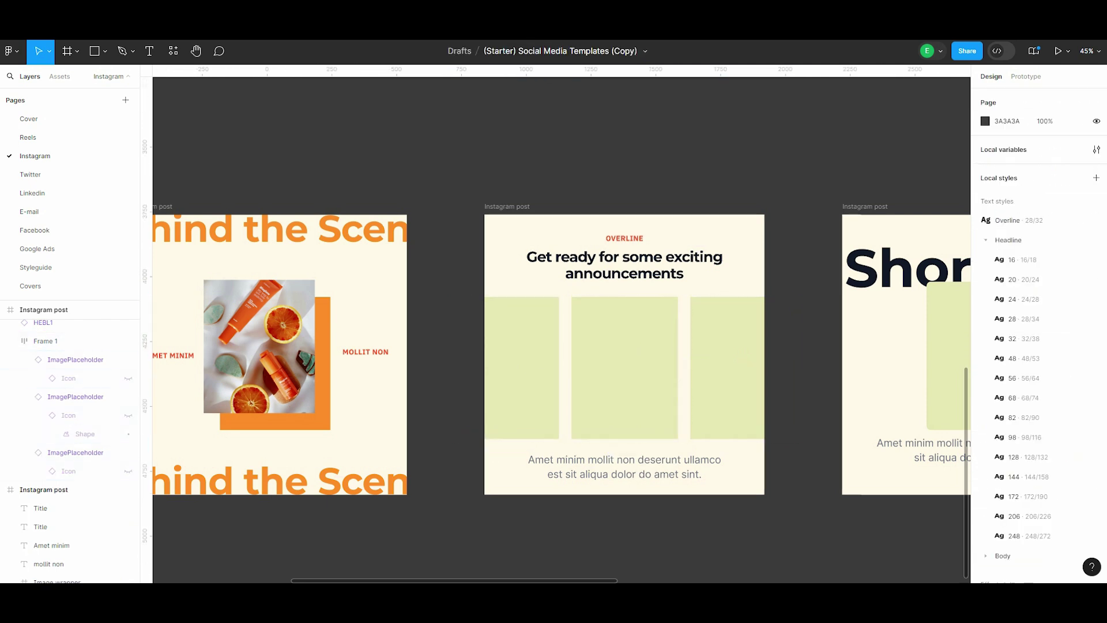
key(ctrl+shift+h)
Step: Fill the announcements post's middle placeholder with the close-up photo of a woman's face in orange light
click(624, 367)
click(985, 368)
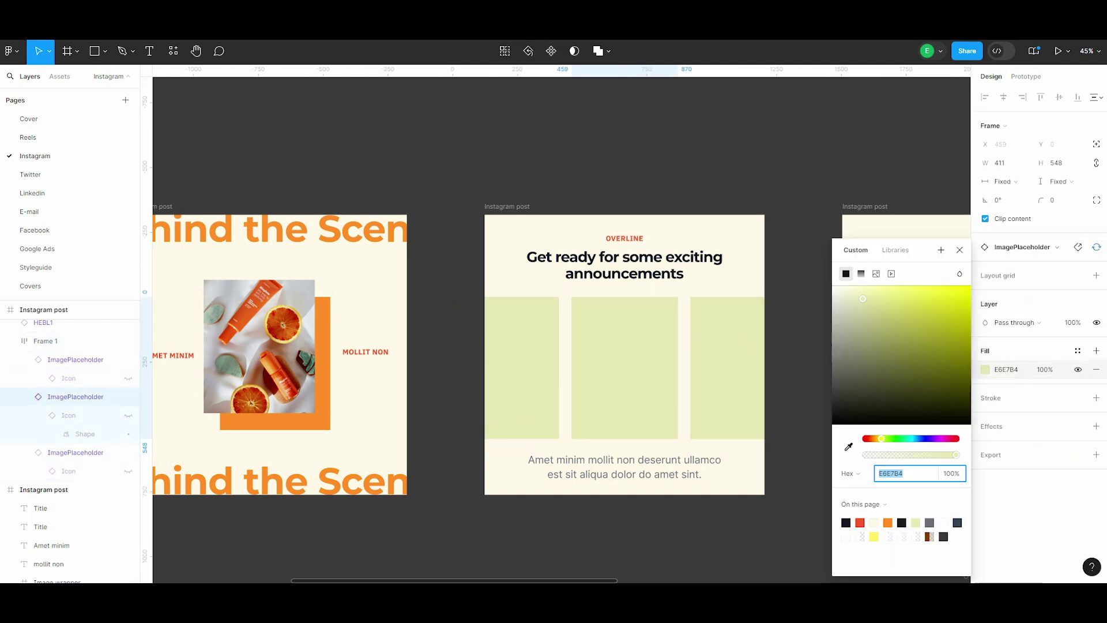
click(875, 274)
click(901, 356)
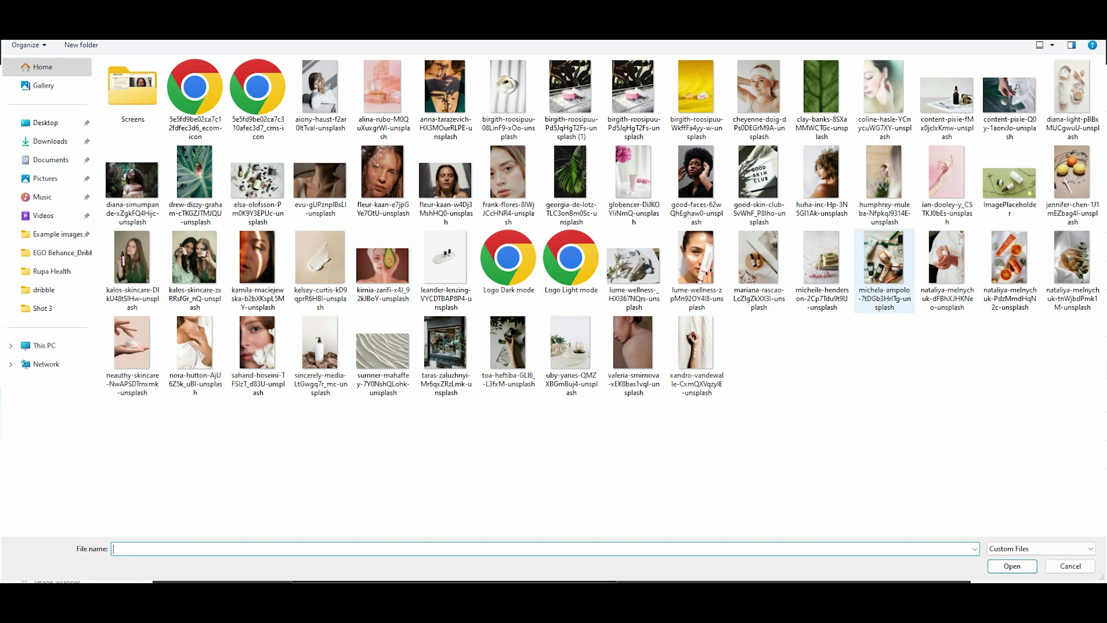
key(Return)
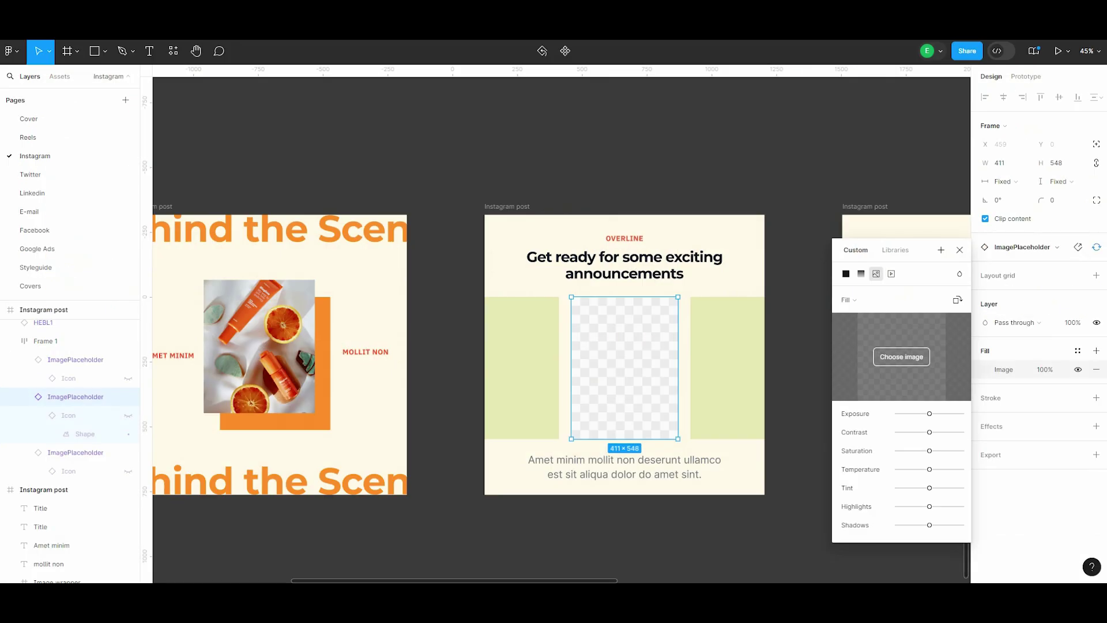
Step: Fill the announcements post's right placeholder with the wavy white sand texture photo
click(728, 369)
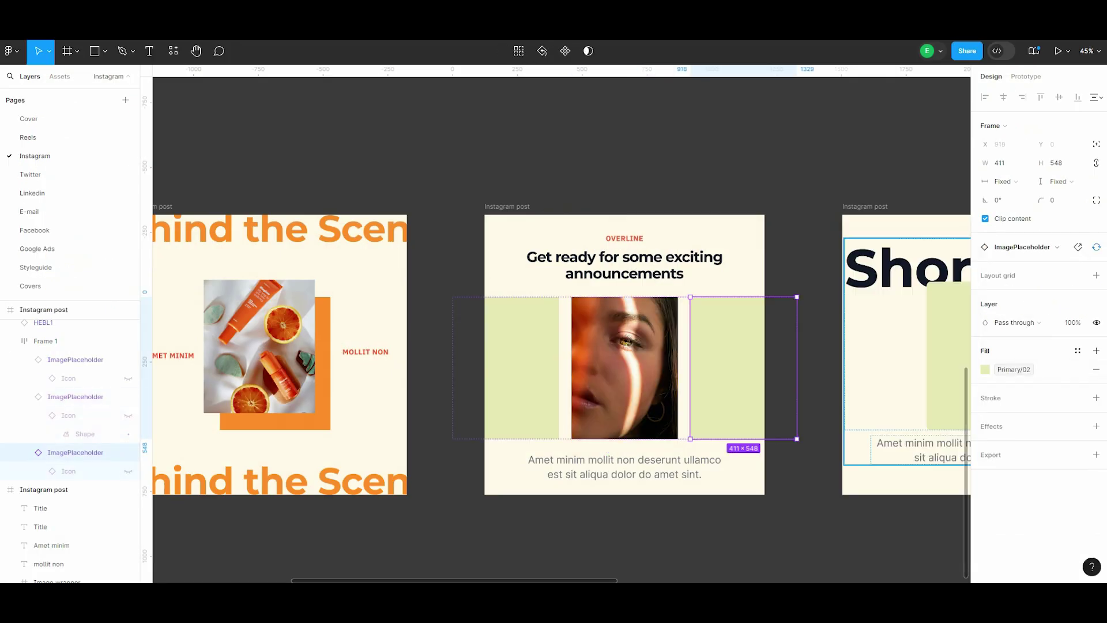
click(984, 369)
click(875, 273)
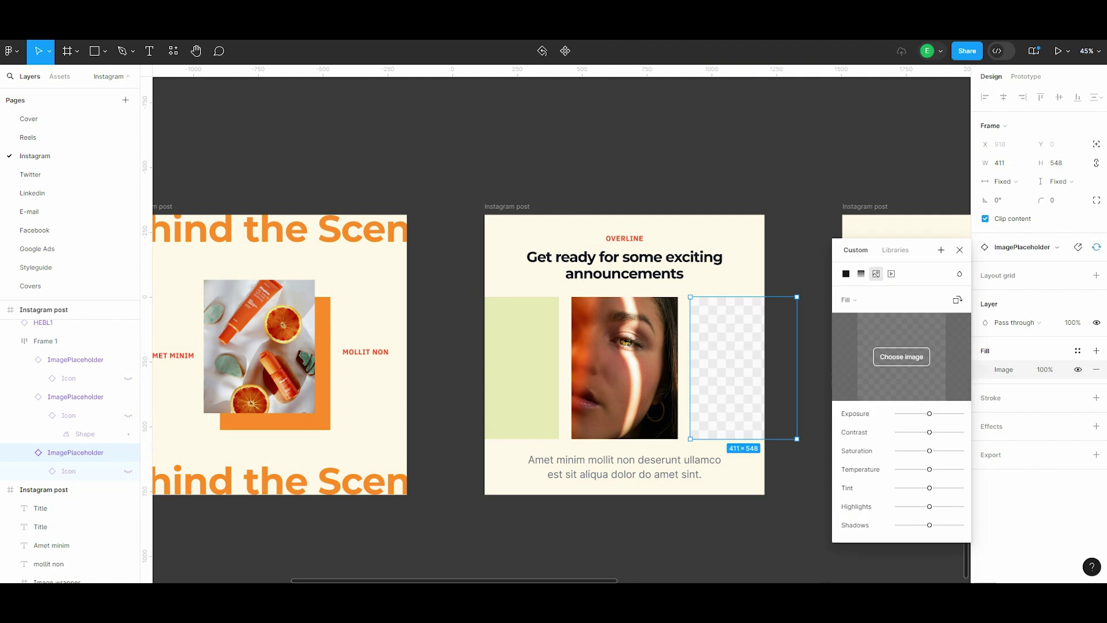
click(901, 356)
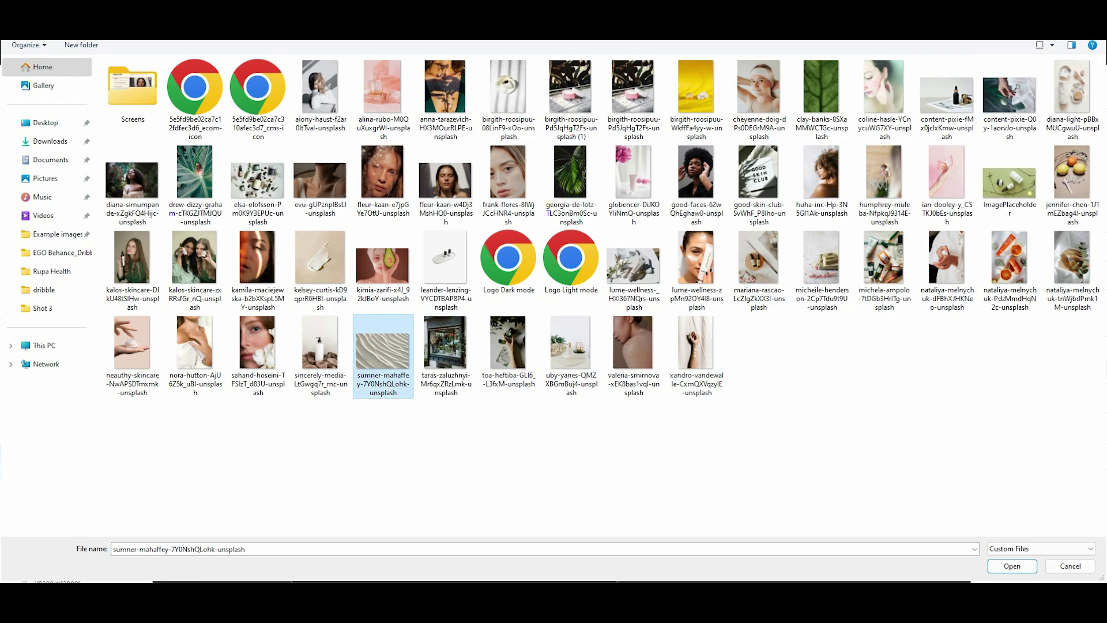
key(Return)
Step: Fill the announcements post's left placeholder with the photo of oranges and lemons
click(75, 359)
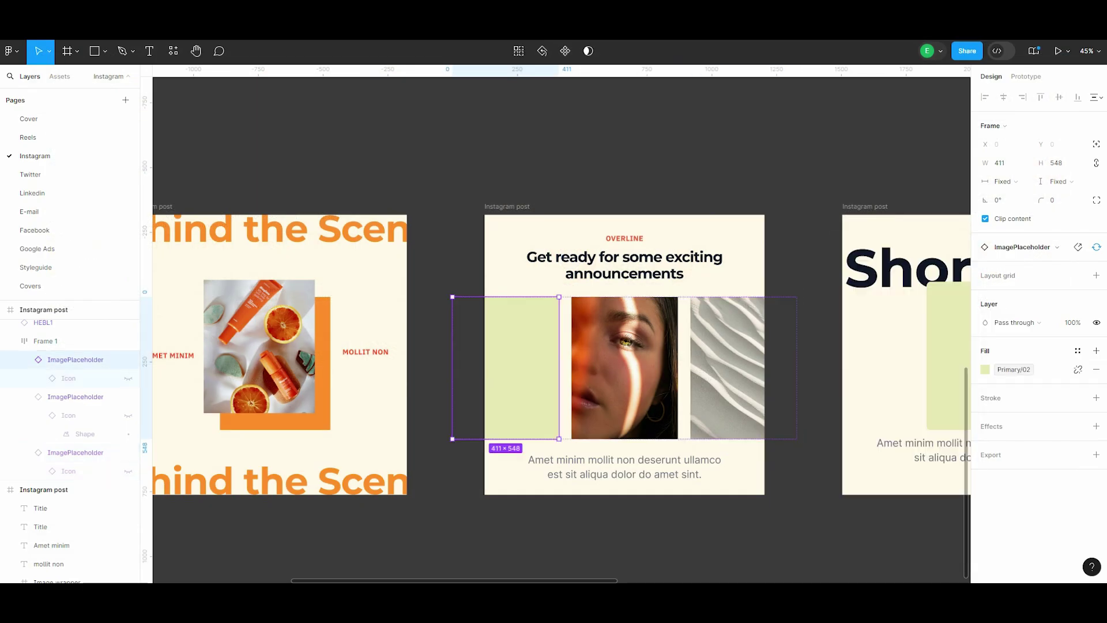
click(984, 369)
click(862, 272)
click(901, 356)
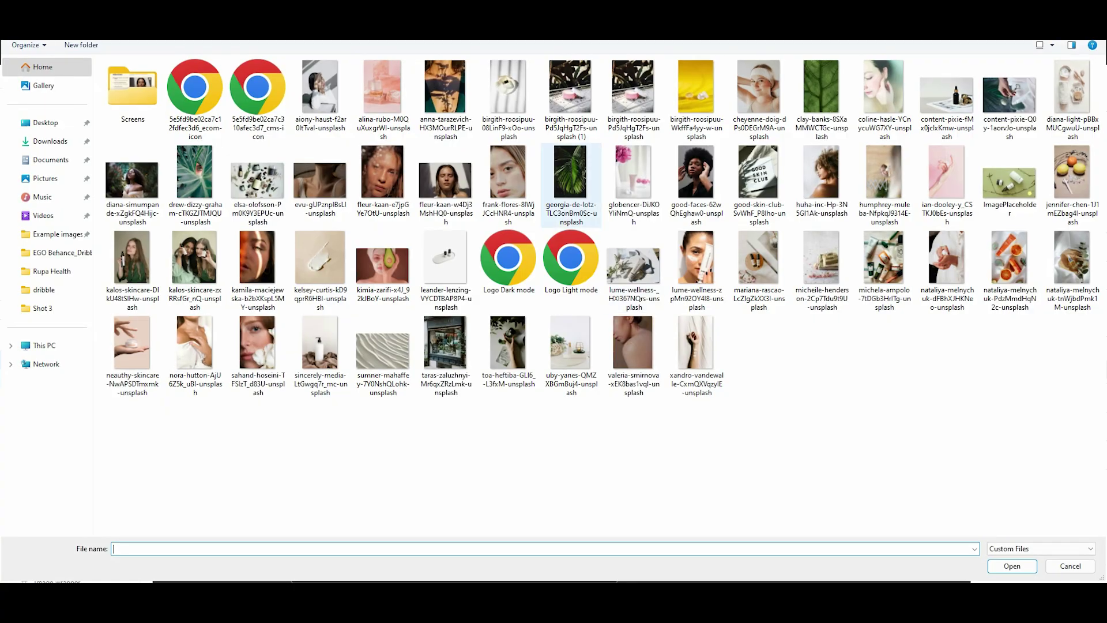
key(Return)
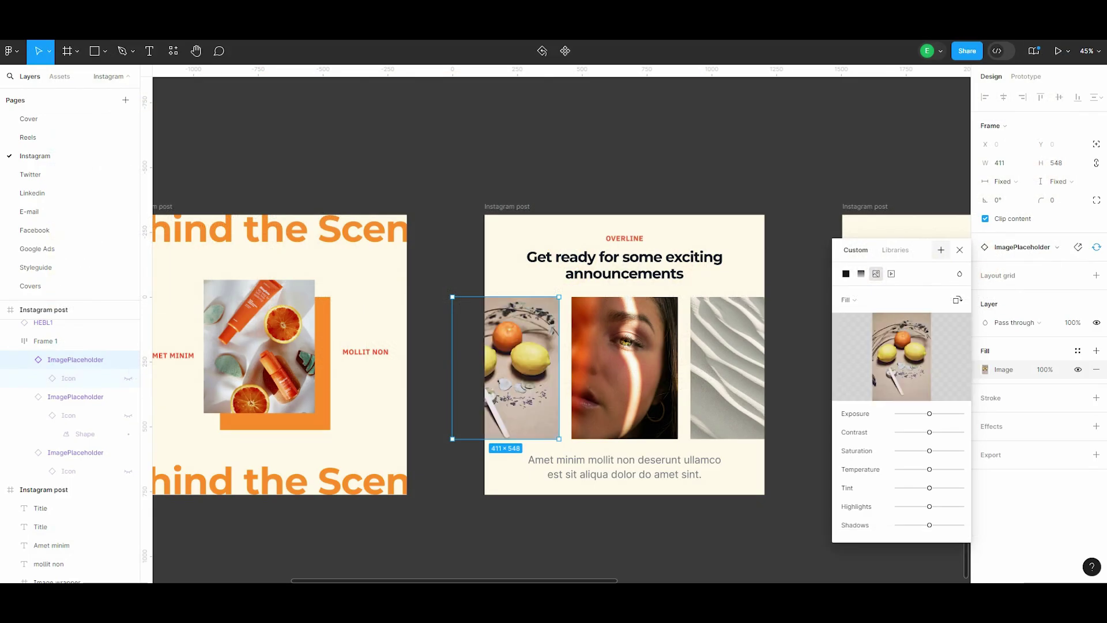
click(957, 300)
click(957, 299)
click(957, 300)
Step: Switch the left citrus image's fill mode to Crop and enlarge the photo within its frame
click(846, 299)
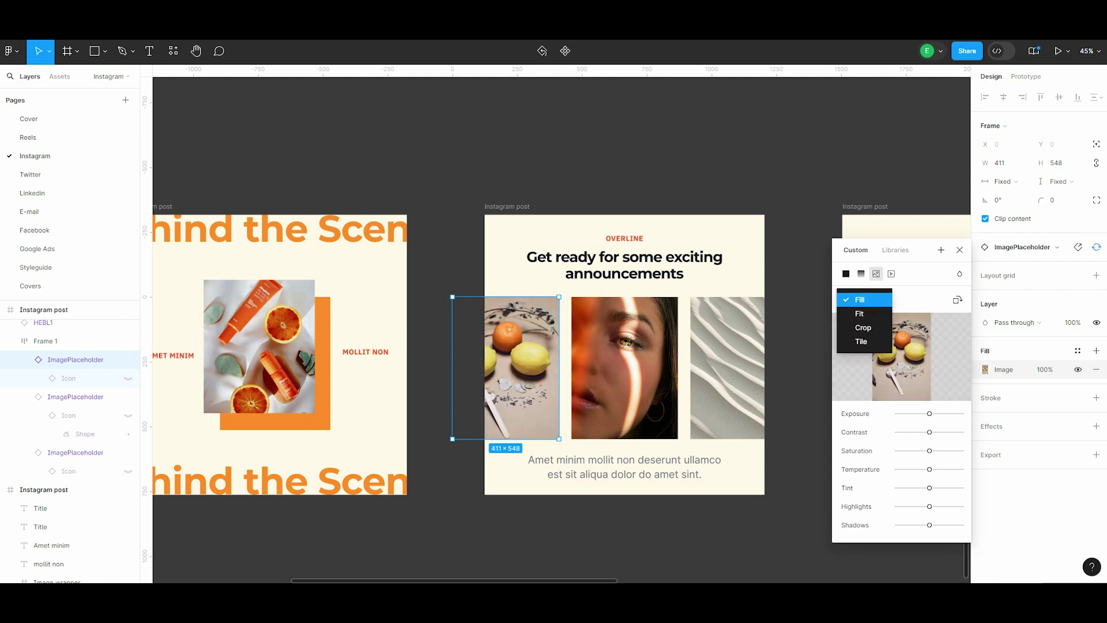
click(850, 326)
drag(452, 447, 442, 474)
key(Escape)
key(Escape)
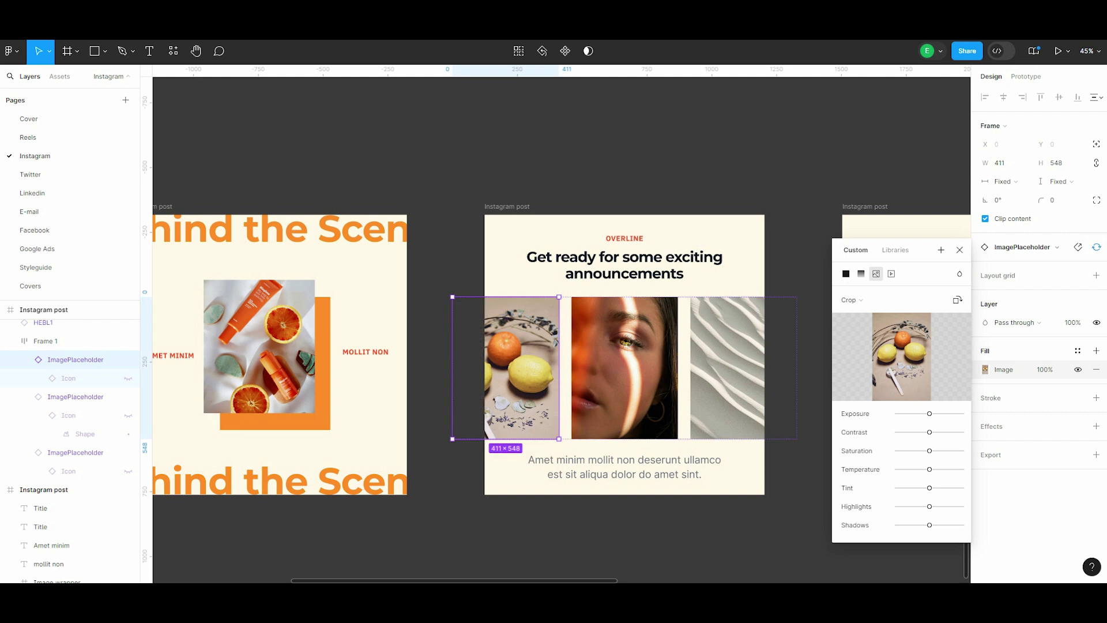
Step: Set the middle face image's top-left corner radius to 300 and its bottom-right corner radius to 30
click(624, 367)
click(1096, 200)
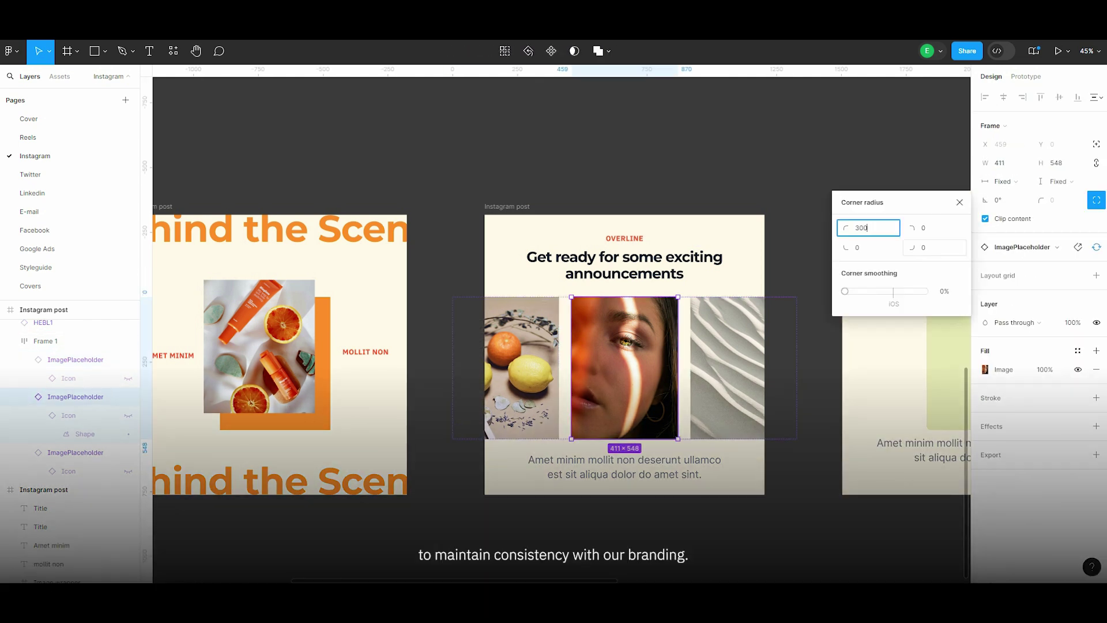
text(3)
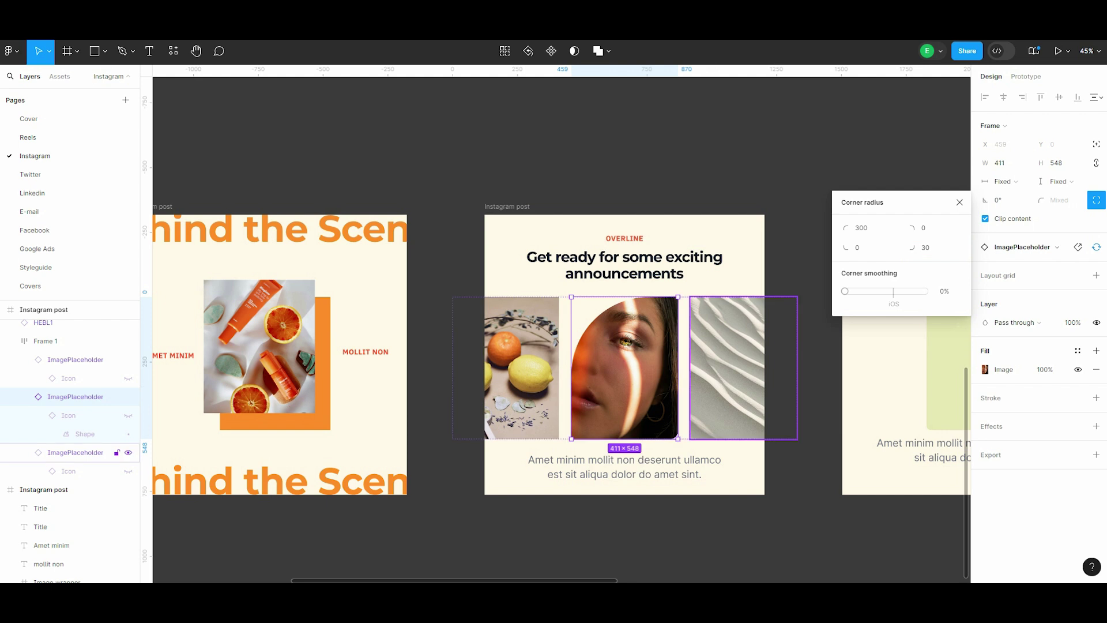
Step: Set the sand texture image's top-left corner radius and the citrus image's top-right corner radius to 300
click(727, 367)
click(1096, 200)
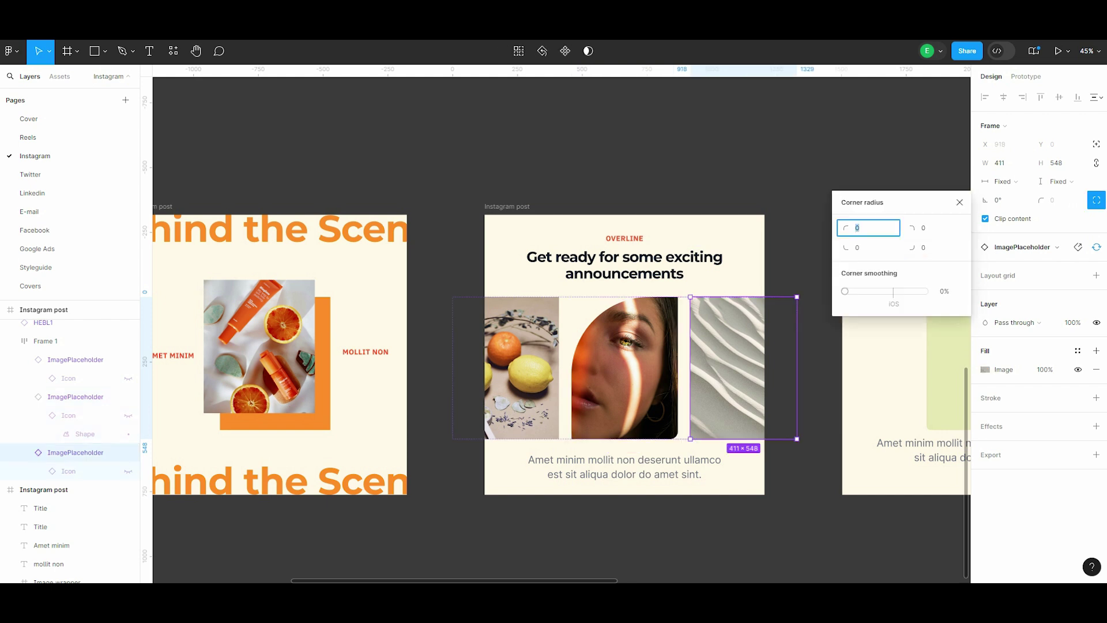
text(300)
click(522, 367)
click(1096, 200)
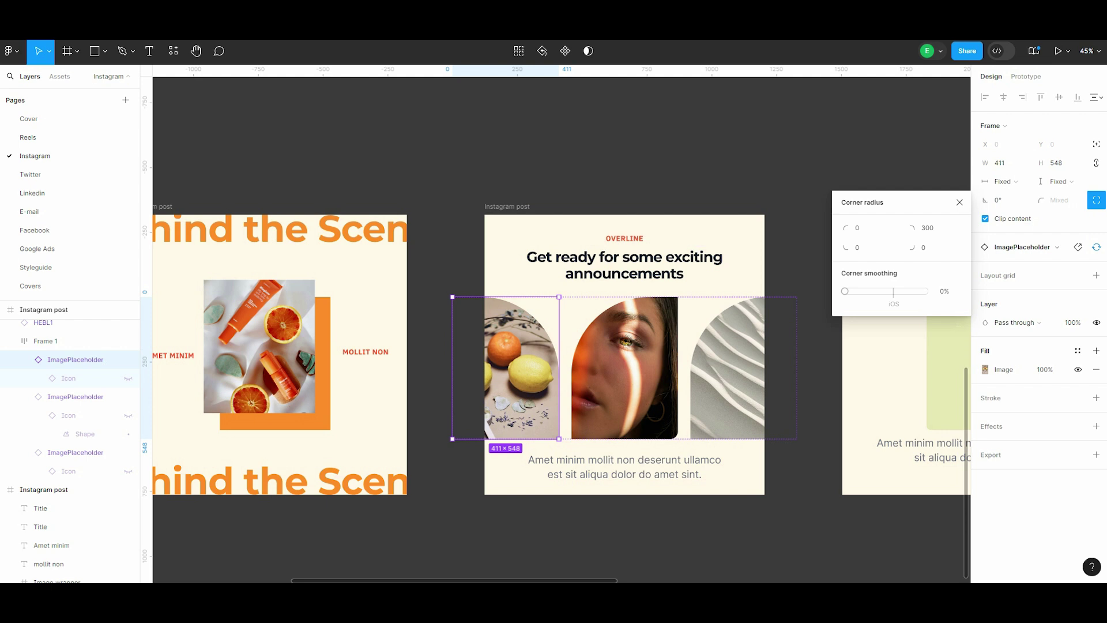
Step: Round the middle face image's bottom-right corner to match its large top-left corner
click(624, 367)
scroll(340, 331, down, 3)
click(1095, 200)
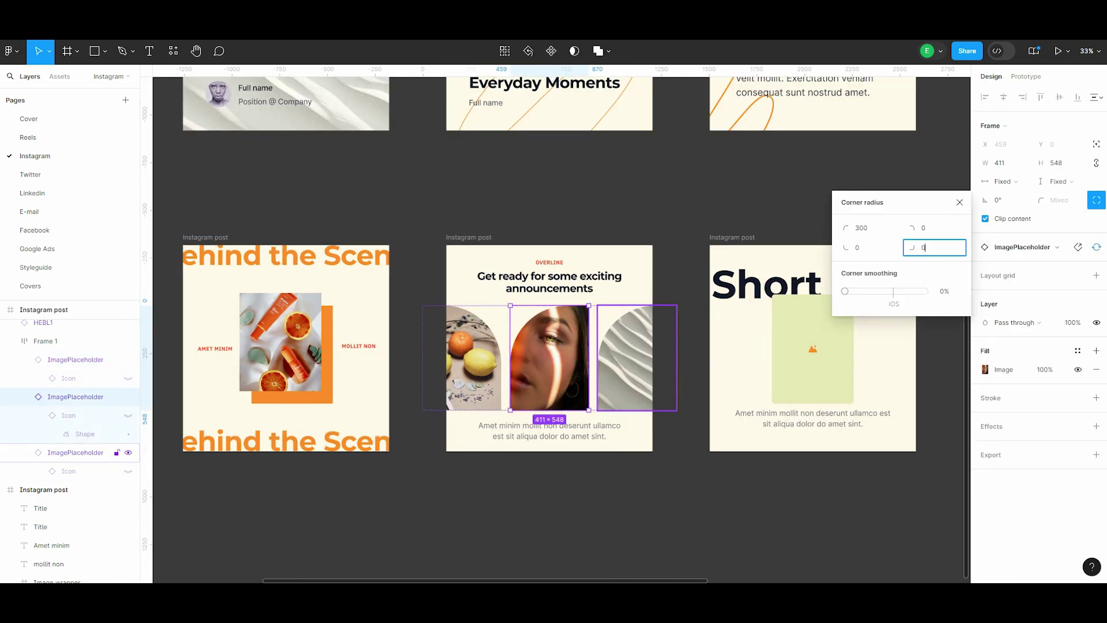
click(692, 173)
Step: Fill the "Short title" post's image placeholder with the portrait of a woman in black and hide its icon
scroll(559, 323, left, 3)
scroll(559, 323, right, 6)
click(615, 355)
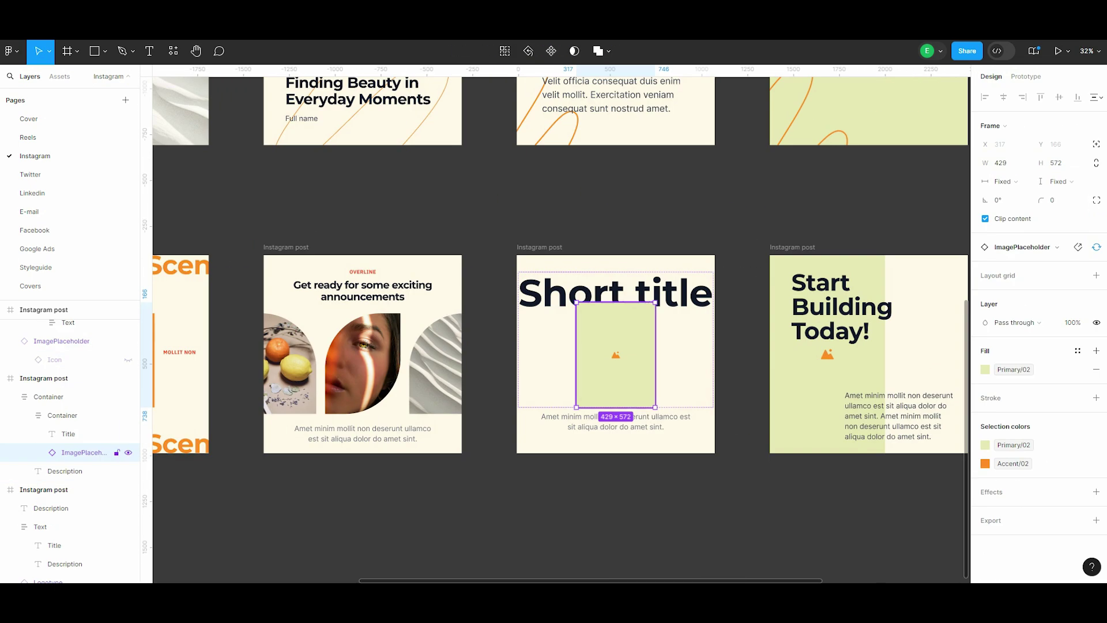
click(985, 369)
click(875, 274)
click(1005, 563)
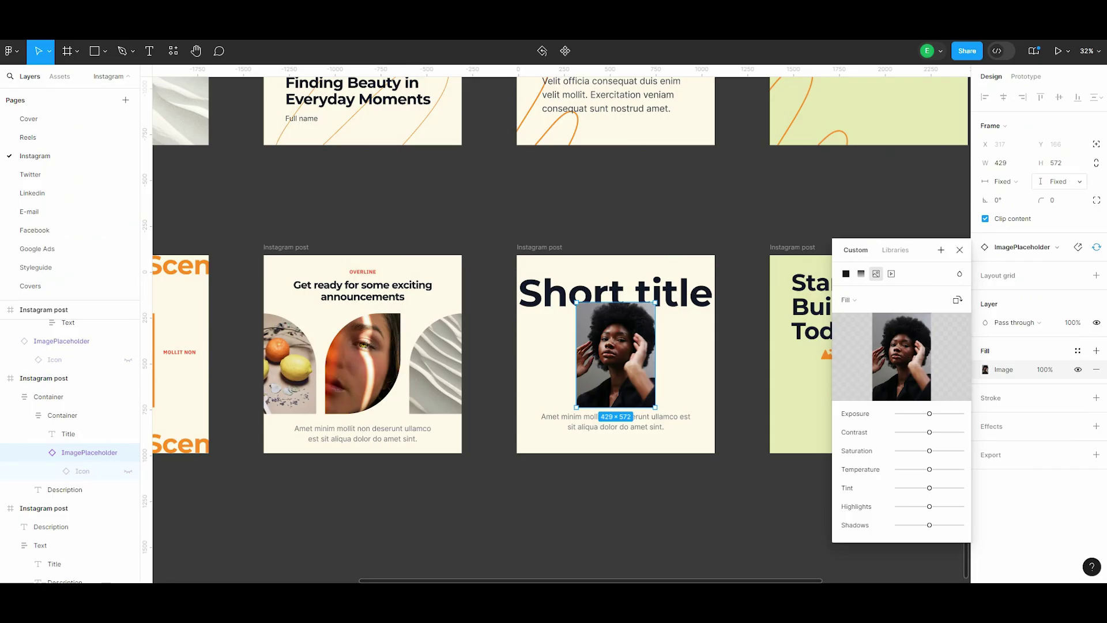
Step: Round the corners of the portrait image in the "Short title" post
click(1096, 200)
key(Escape)
key(Escape)
Step: Hide the icon in the third row's "Start Building Today!" post and fill its placeholder with a beige-toned photo
scroll(363, 363, up, 2)
click(832, 355)
click(634, 403)
click(985, 424)
click(876, 273)
click(901, 354)
click(884, 185)
key(Return)
key(Escape)
key(shift+1)
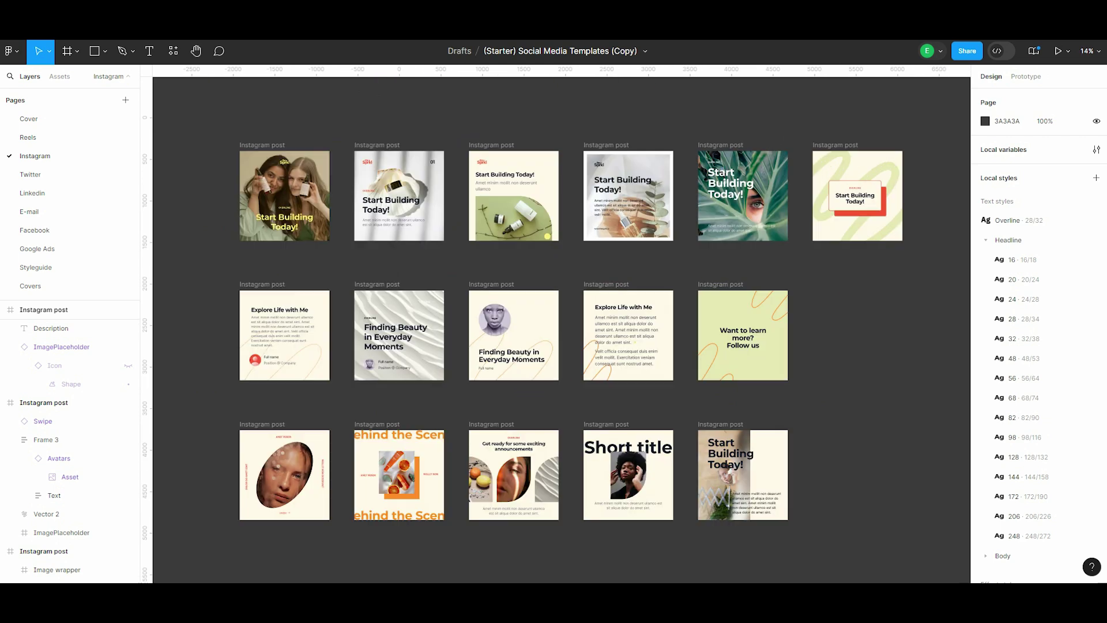
Step: Check the Twitter page's templates and select all the finished posts on the Instagram page for copying
key(Page_Down)
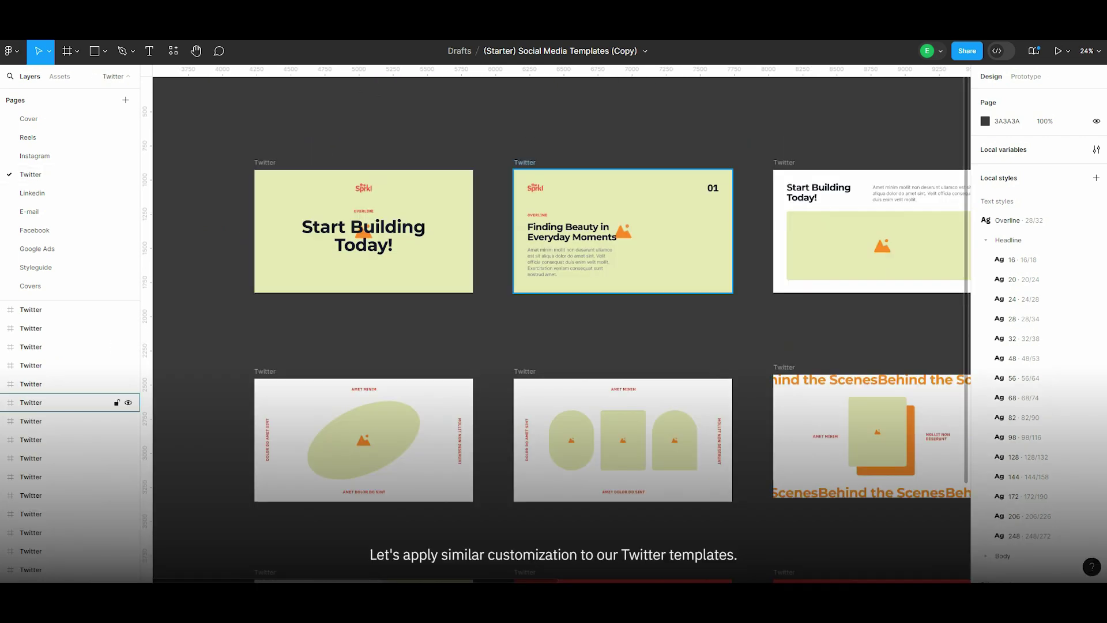
key(shift+1)
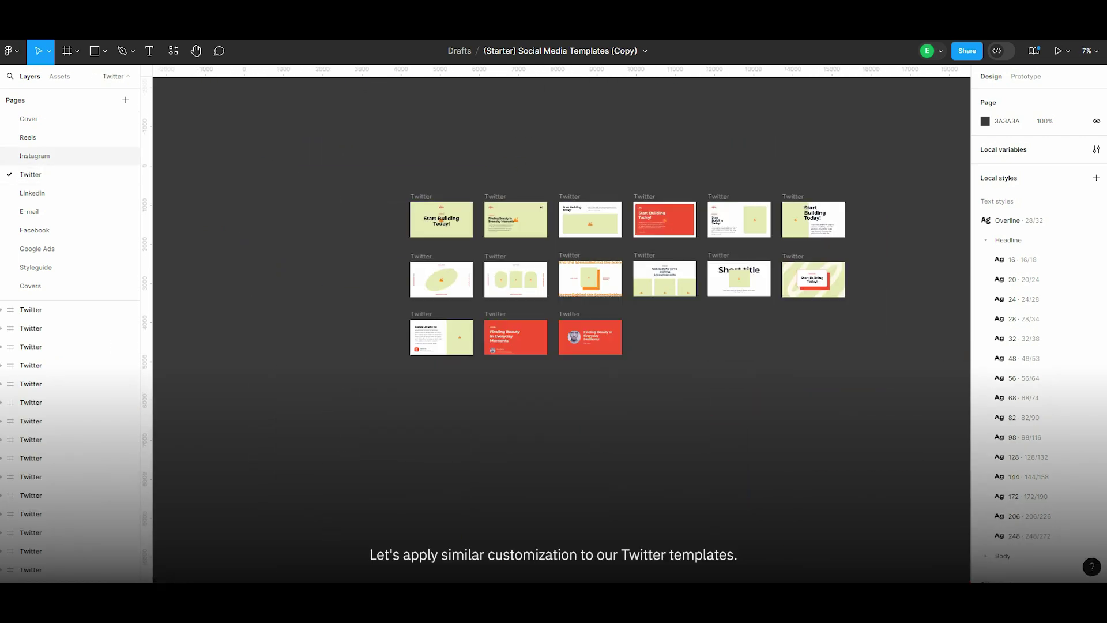
key(Page_Up)
key(shift+1)
key(ctrl+a)
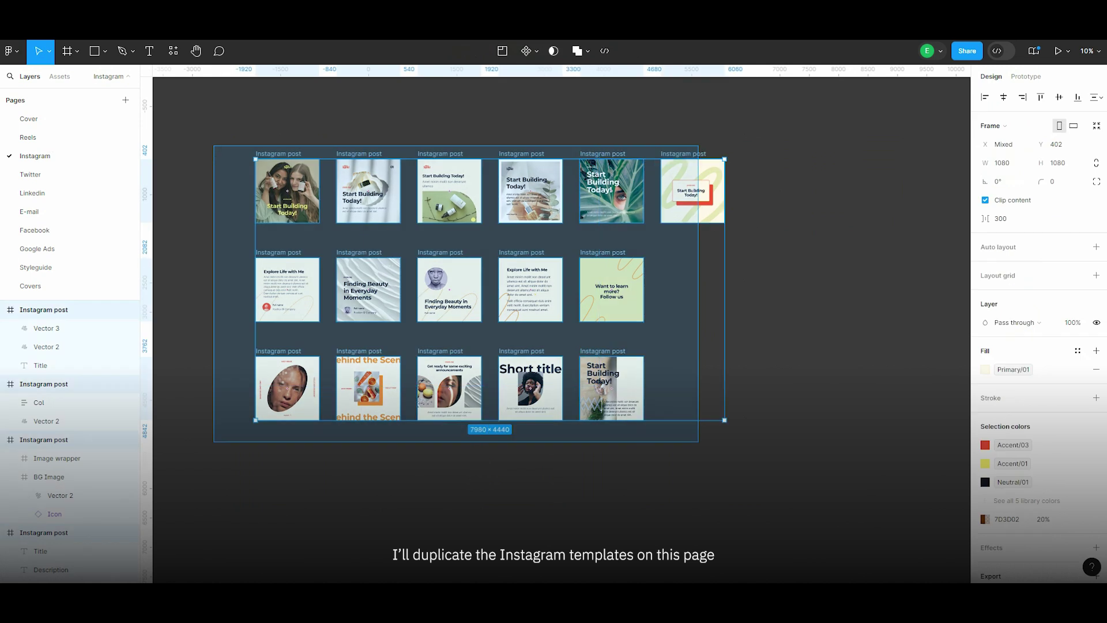
Step: Paste the Instagram posts onto the Twitter page and move them below the Twitter templates as a style reference
key(Page_Down)
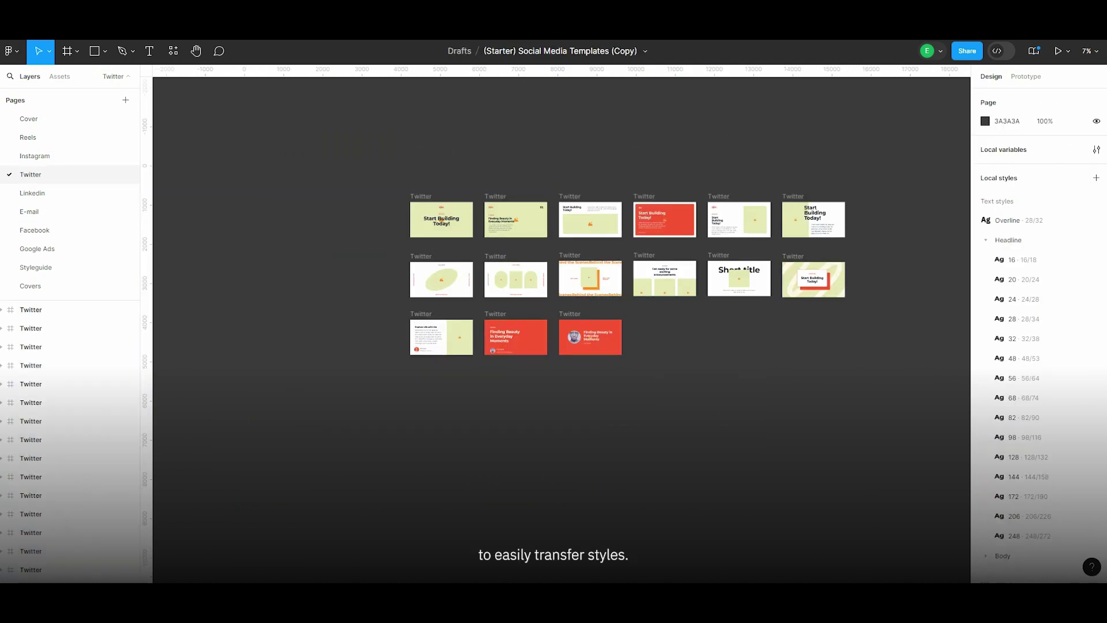
key(ctrl+v)
drag(555, 325, 579, 515)
click(444, 450)
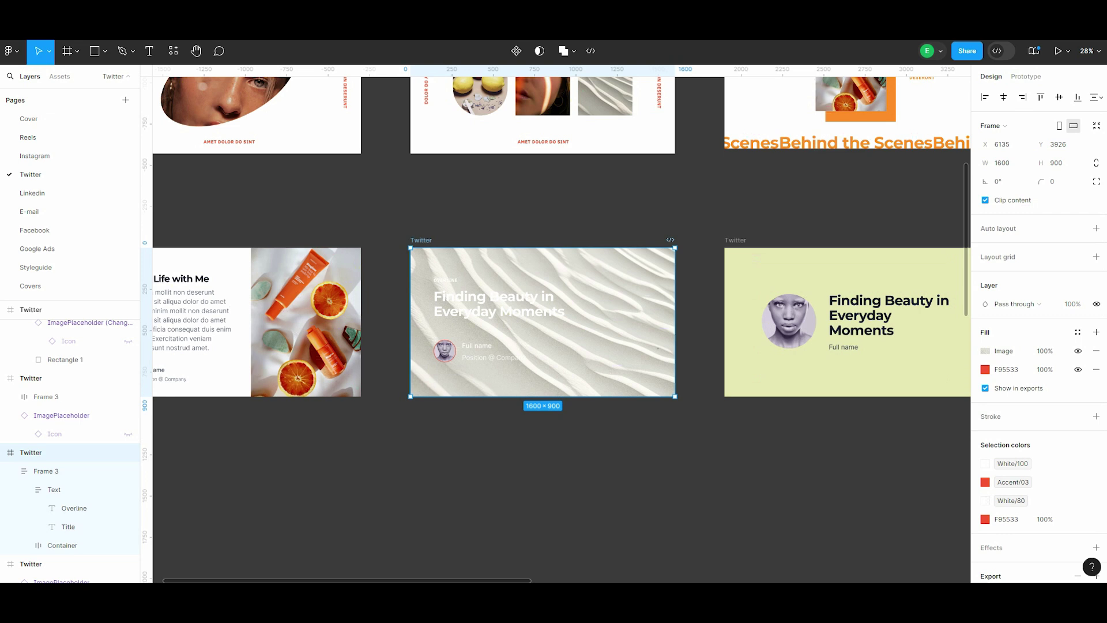
Step: Open the Google Ads page and place an image for the Google Ads 300 - 250 template's image placeholder
key(Escape)
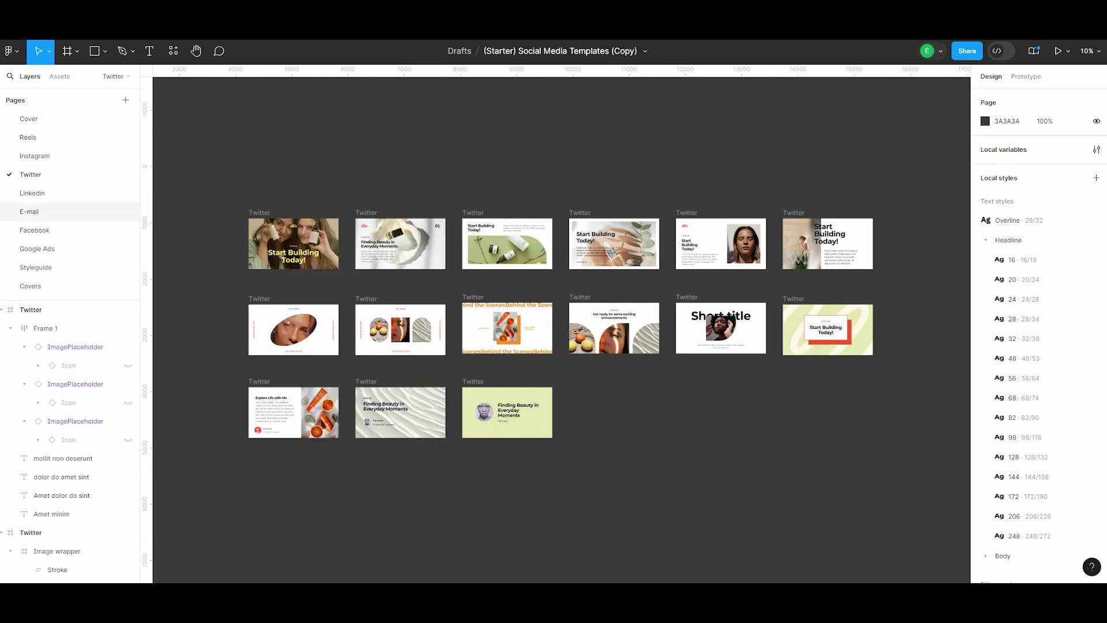
click(37, 248)
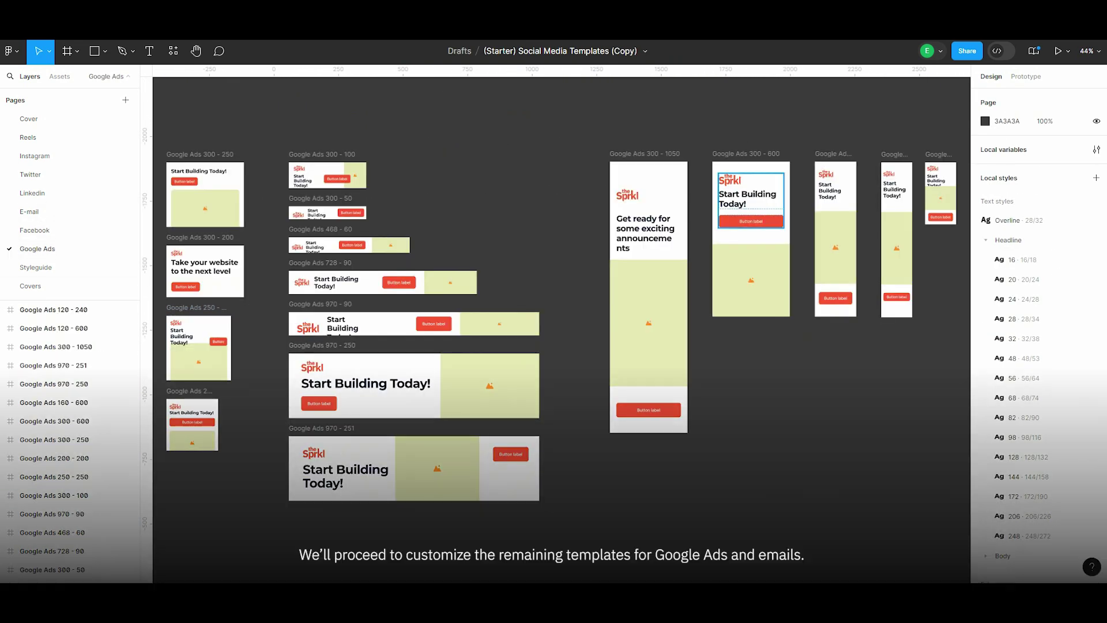
scroll(844, 230, down, 3)
scroll(845, 230, down, 1)
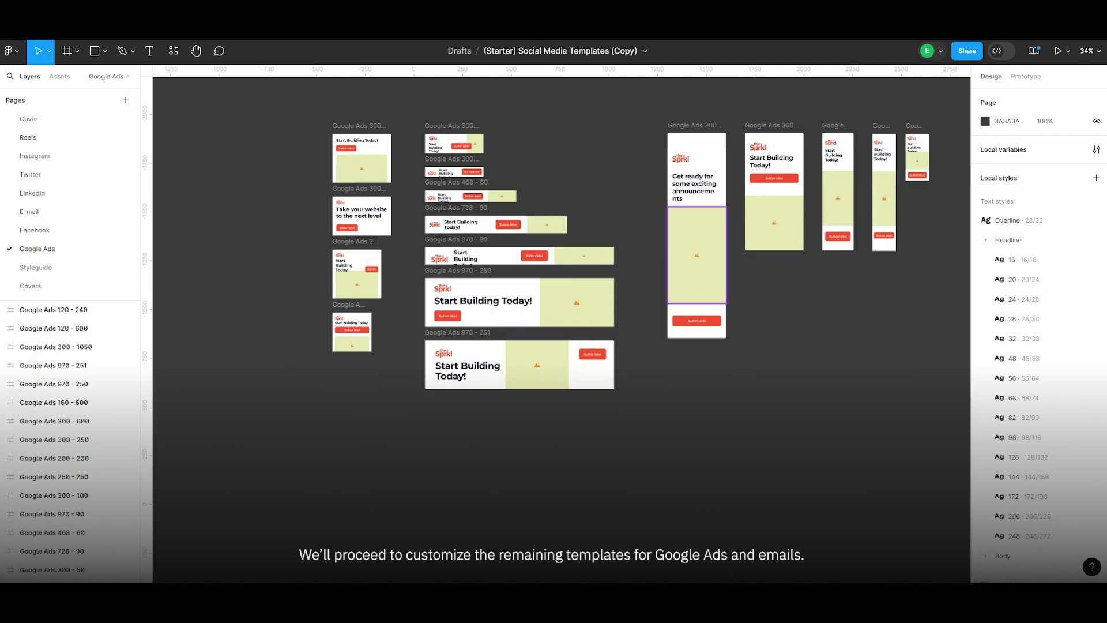
scroll(503, 351, down, 1)
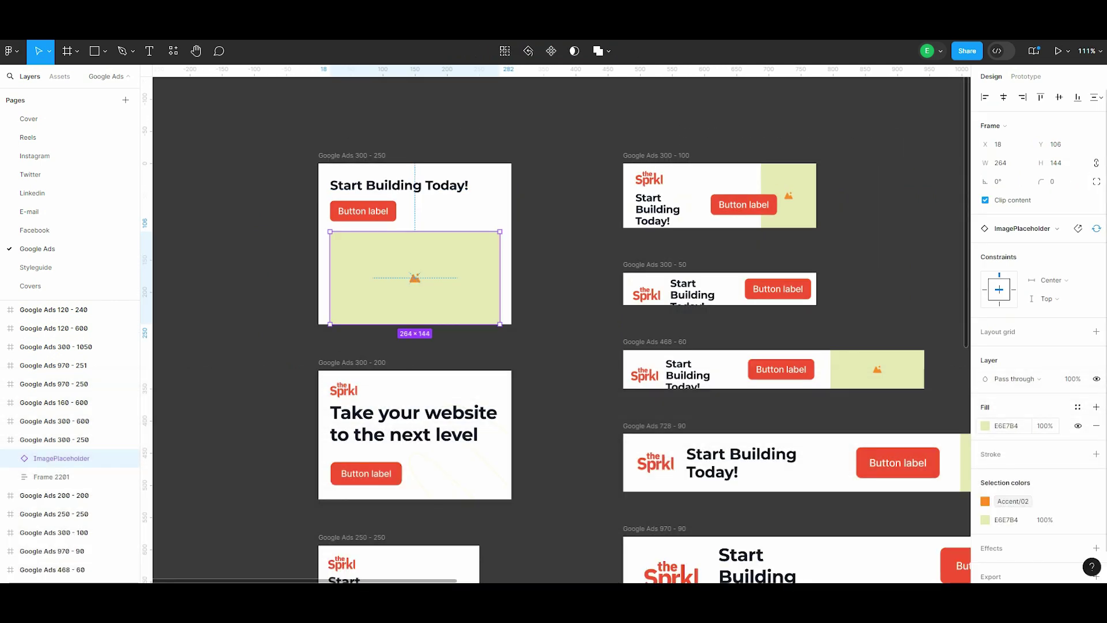
key(ctrl+shift+k)
key(Return)
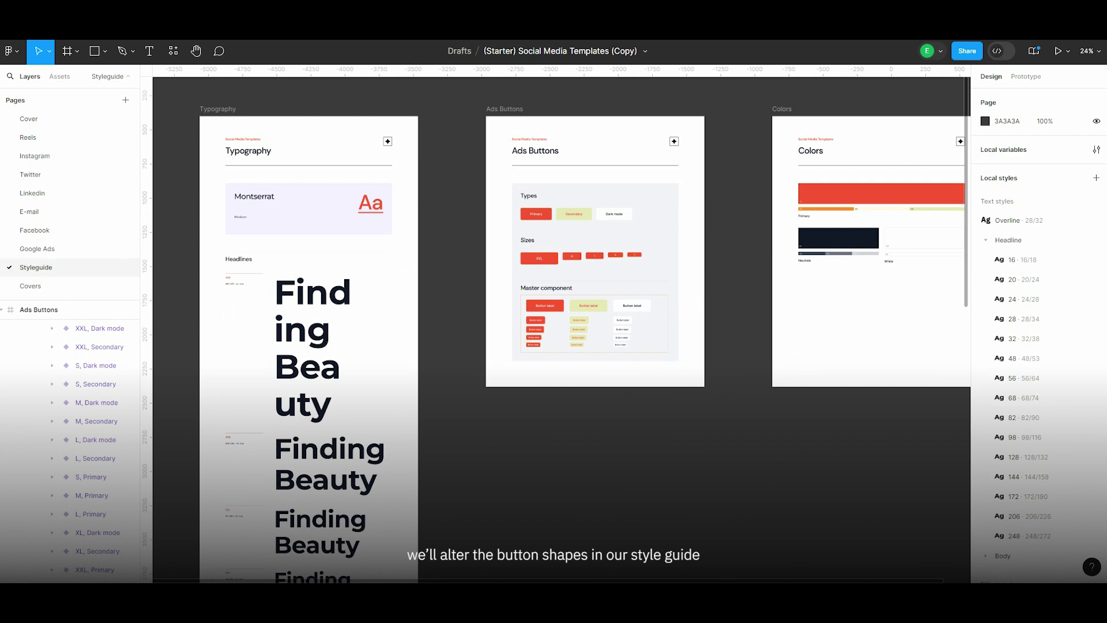
Step: Set the corner radius of all button variants in the style guide's master component to 300
key(shift+2)
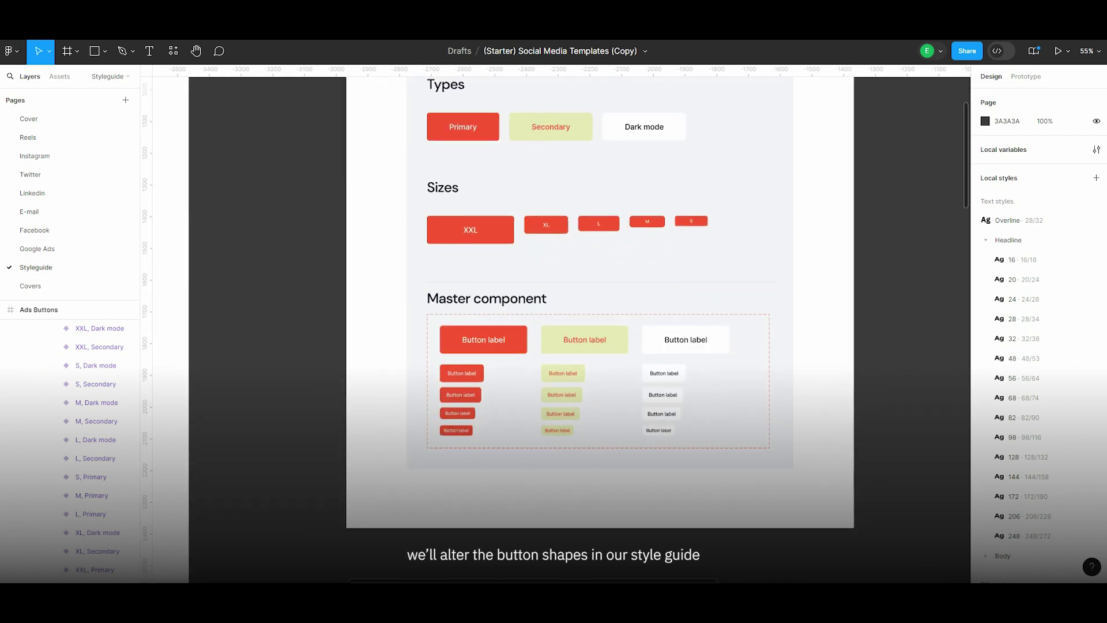
drag(309, 519, 470, 457)
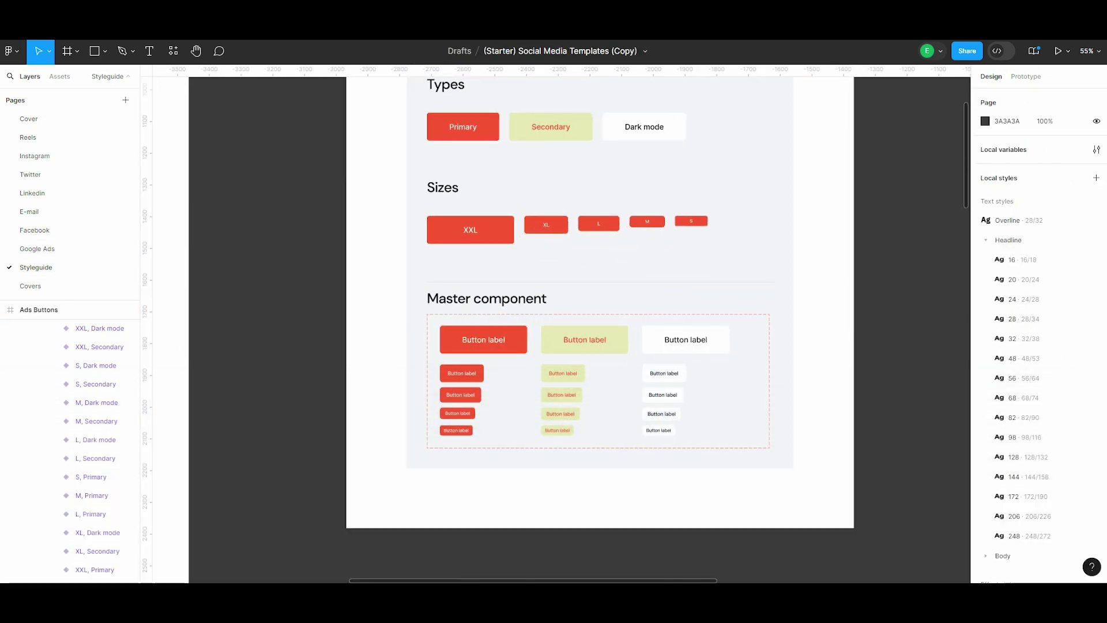
drag(409, 353, 699, 550)
drag(700, 353, 742, 322)
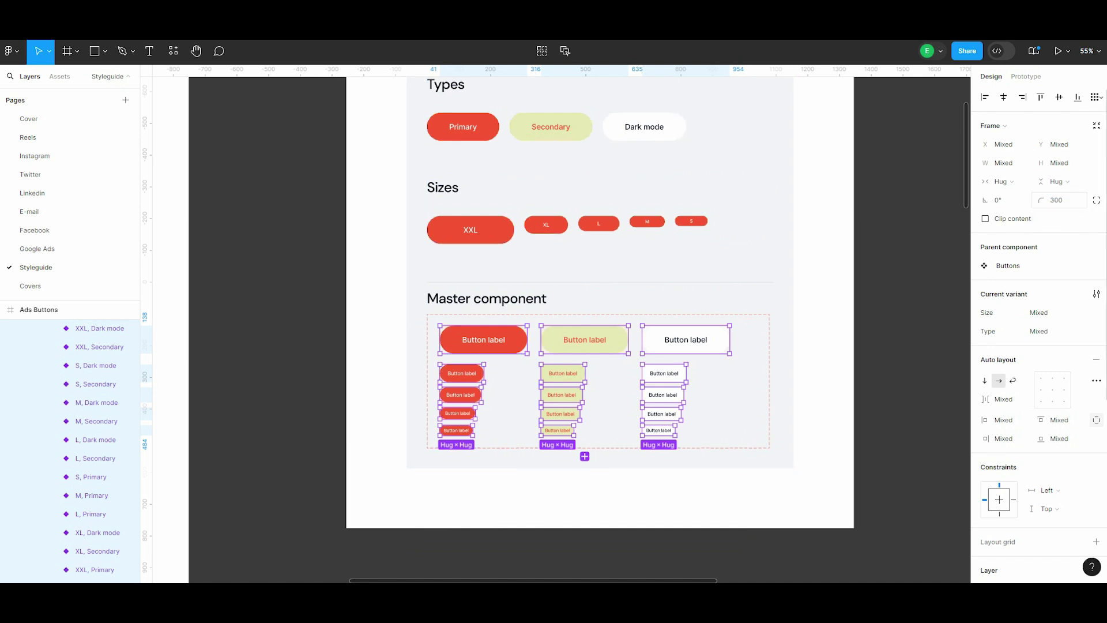
key(Escape)
Step: On the Google Ads page, widen the headline text boxes of the 468 - 60 and 970 - 90 templates so each headline fits on two lines
click(34, 230)
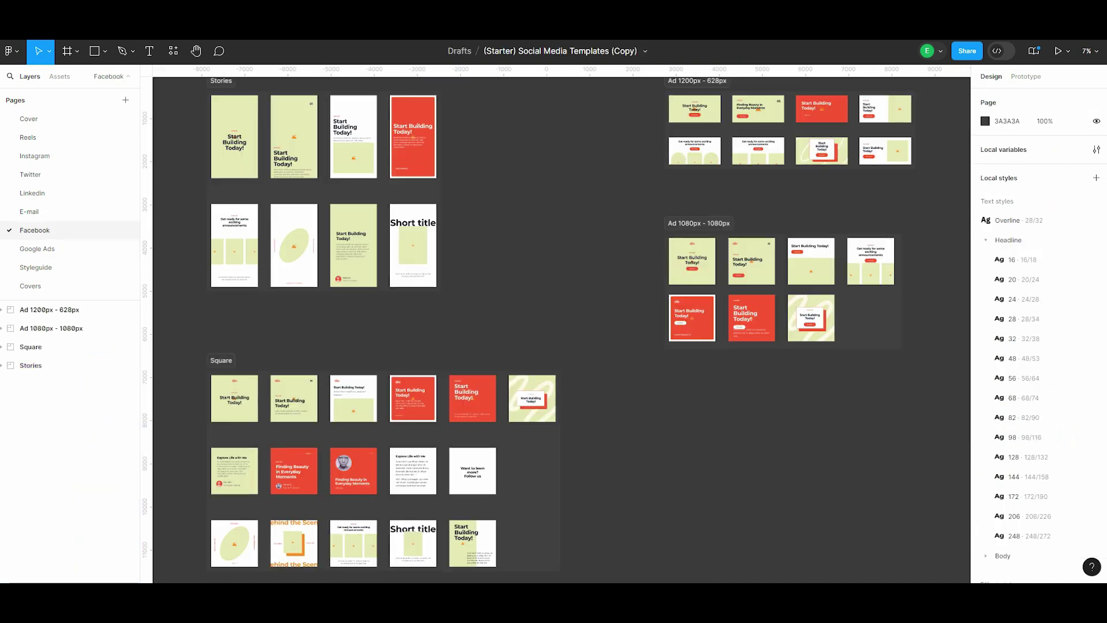
double_click(37, 249)
scroll(427, 242, up, 3)
scroll(426, 242, down, 3)
scroll(426, 242, up, 2)
click(427, 241)
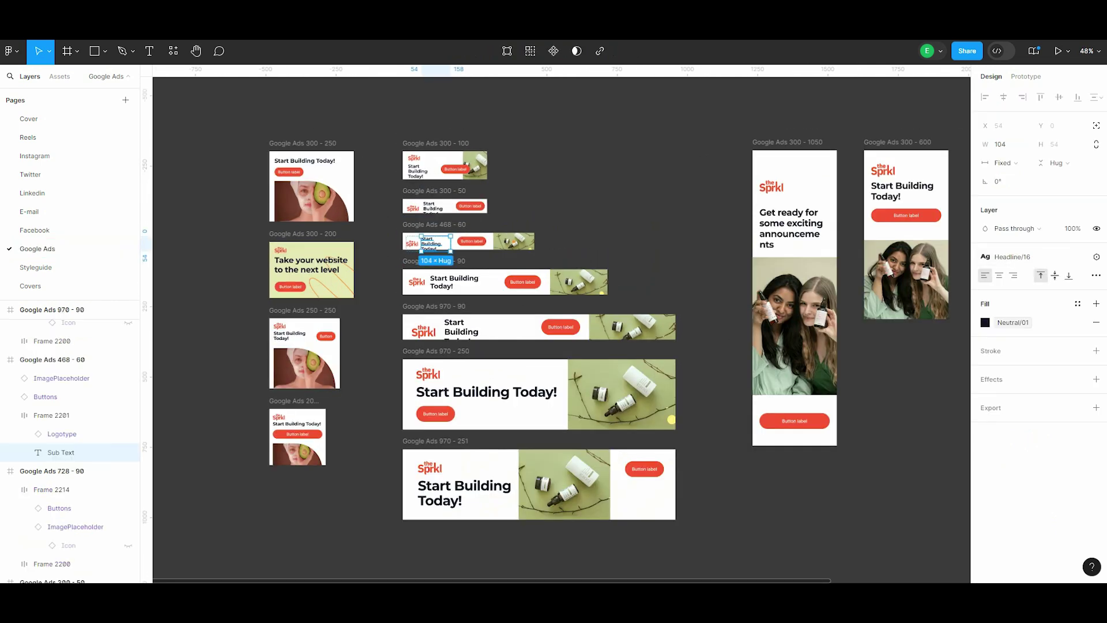
scroll(413, 247, up, 5)
scroll(413, 248, down, 5)
key(Escape)
click(490, 311)
key(Escape)
Step: Widen the Google Ads 300 - 100 headline to about 133 px and shift its button slightly right, clear of the text
scroll(553, 322, up, 2)
click(458, 167)
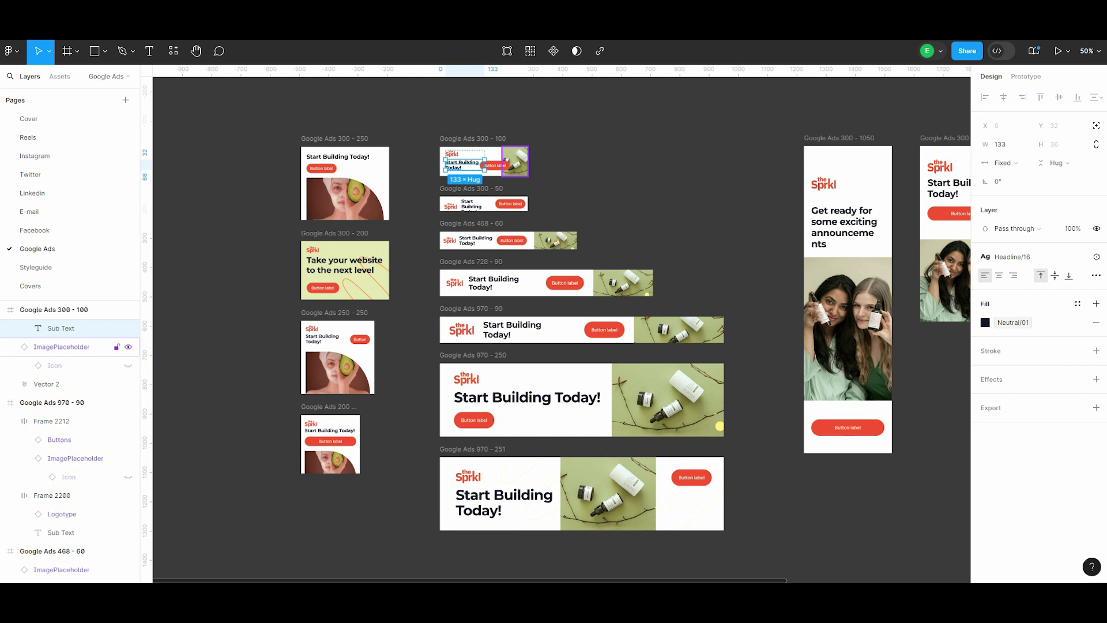
scroll(553, 323, up, 2)
click(526, 172)
scroll(553, 323, down, 3)
key(Escape)
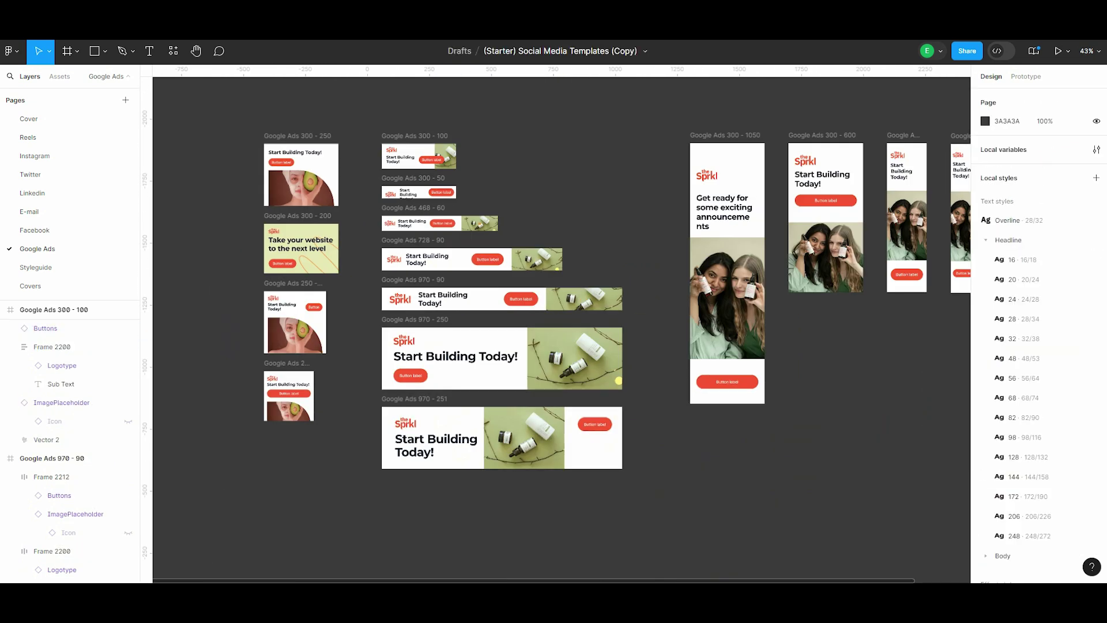
Step: Widen the headline text box of the Google Ads 300 - 50 template so the text fits on two lines
scroll(297, 224, down, 2)
scroll(331, 184, up, 4)
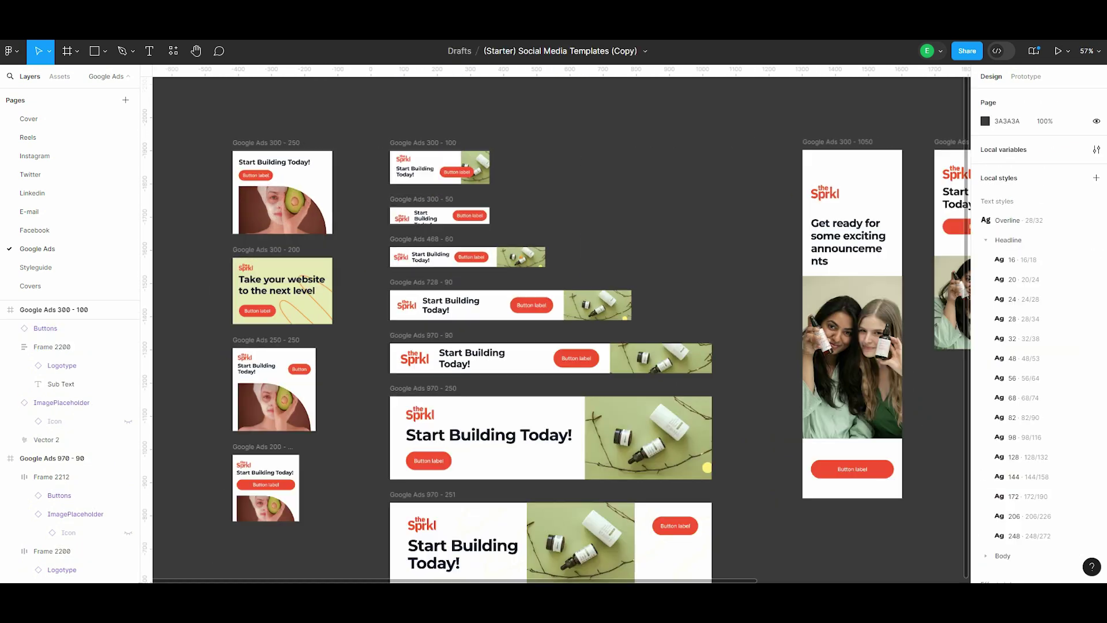
click(432, 219)
key(Escape)
scroll(553, 323, down, 2)
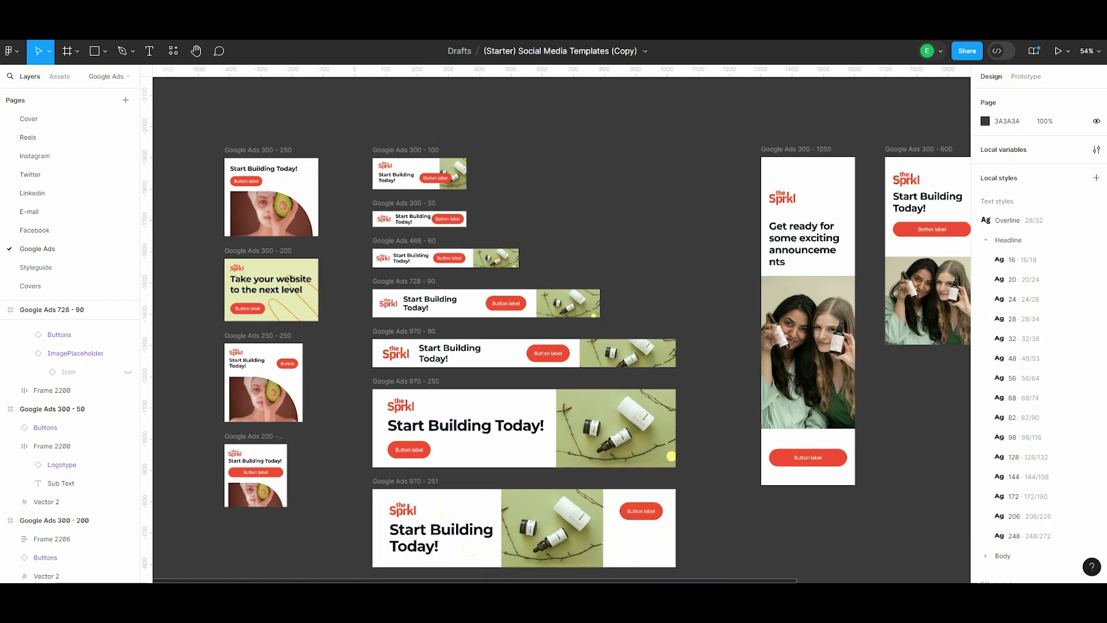